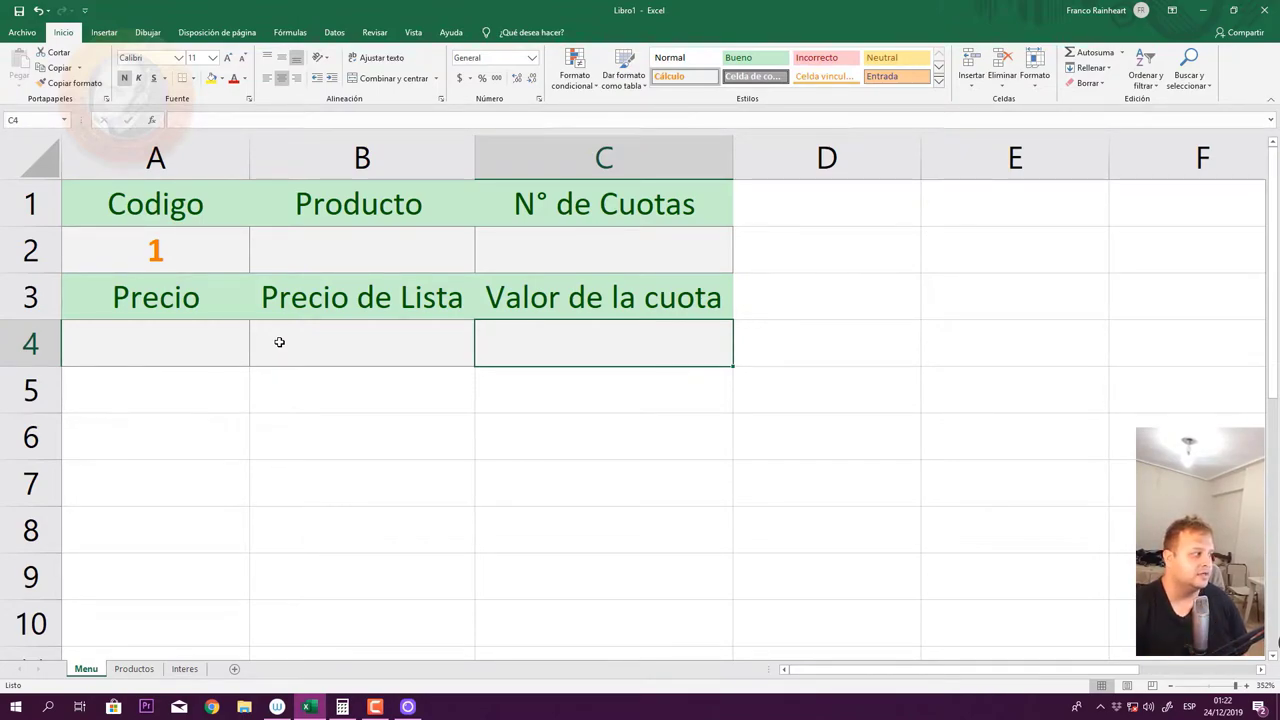
# - Review the Menu layout headers: Codigo, Producto, N° de Cuotas, Precio, Precio de Lista, Valor de la cuota
pyautogui.click(189, 208)
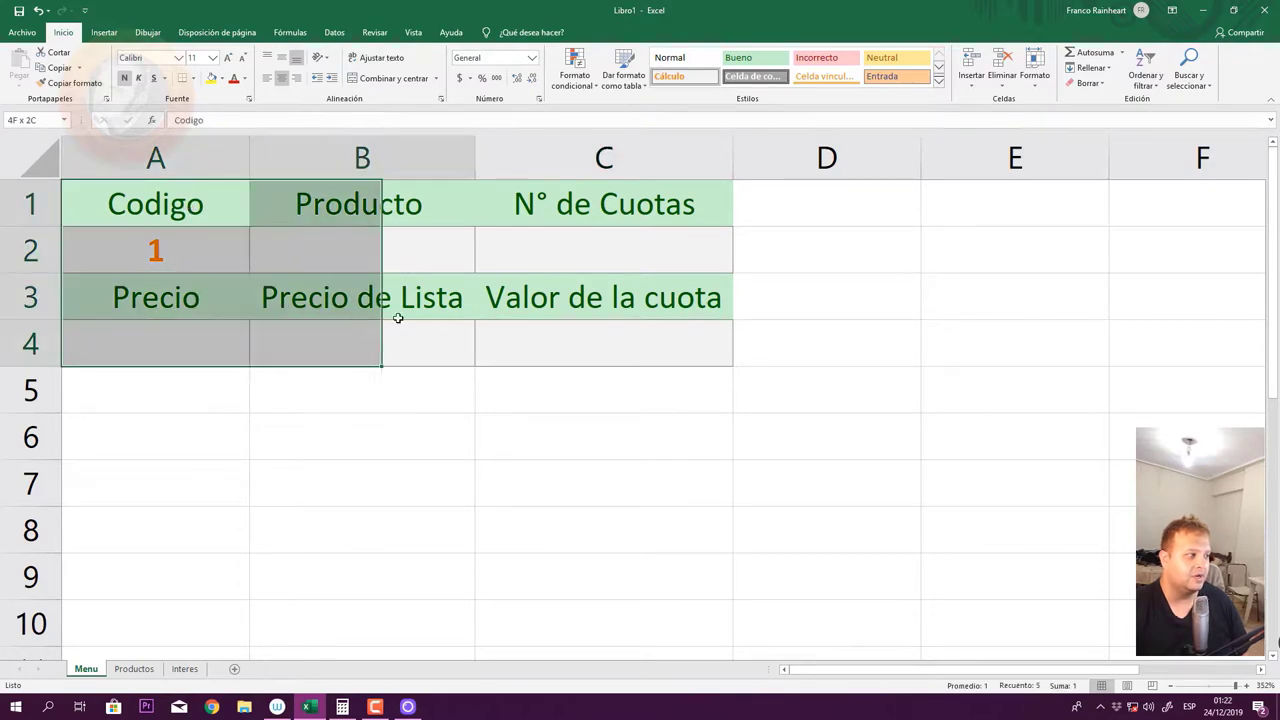
pyautogui.moveTo(189, 220); pyautogui.dragTo(586, 349)
pyautogui.click(603, 219)
pyautogui.click(189, 208)
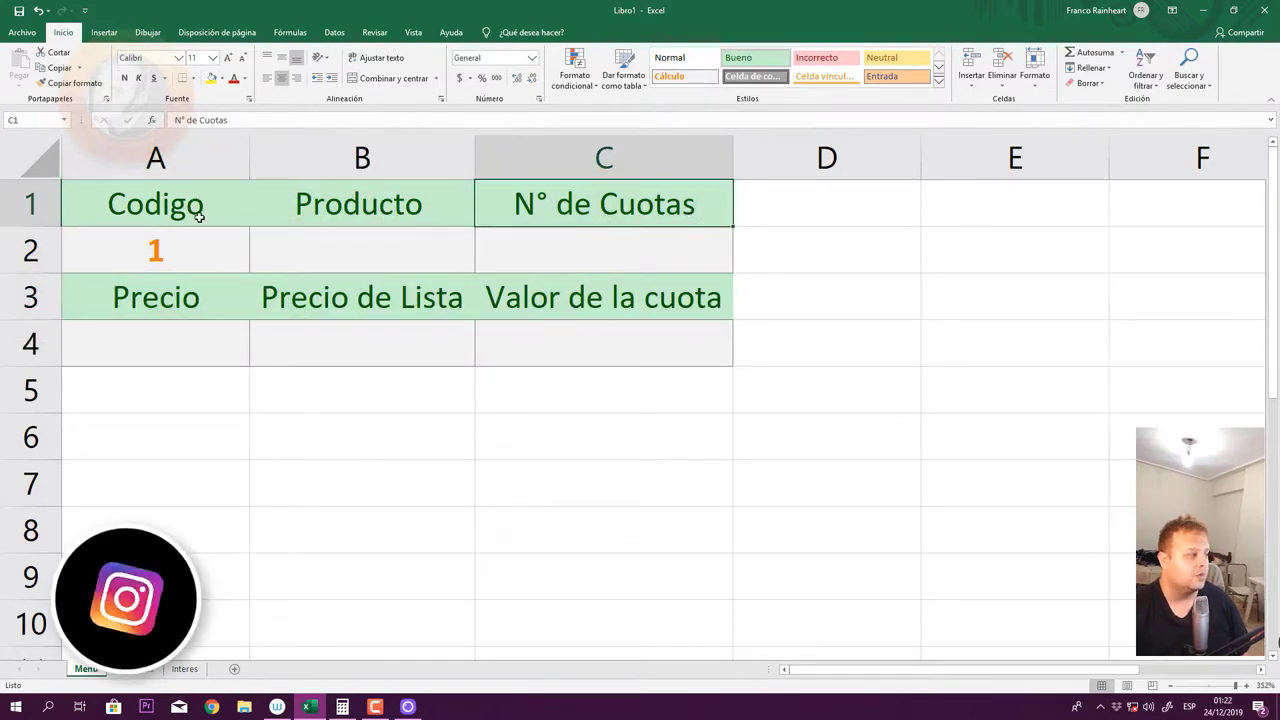
pyautogui.click(276, 208)
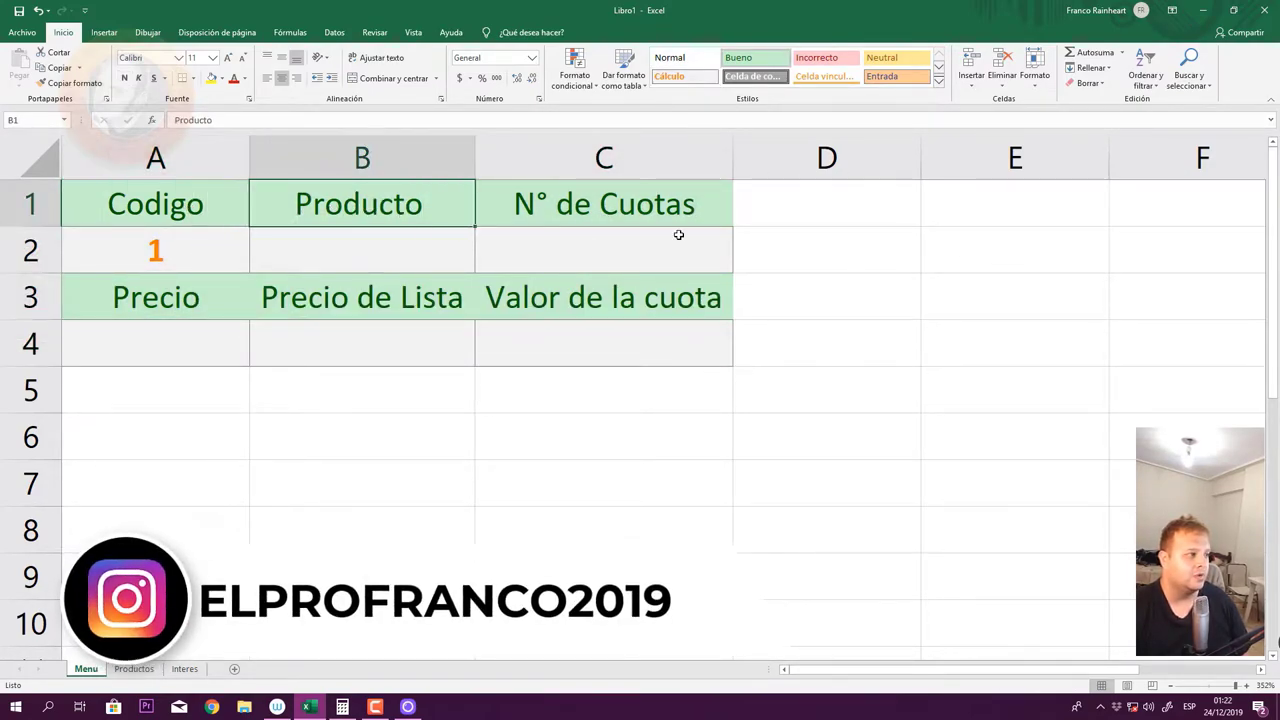
pyautogui.click(650, 208)
pyautogui.click(189, 287)
pyautogui.click(270, 291)
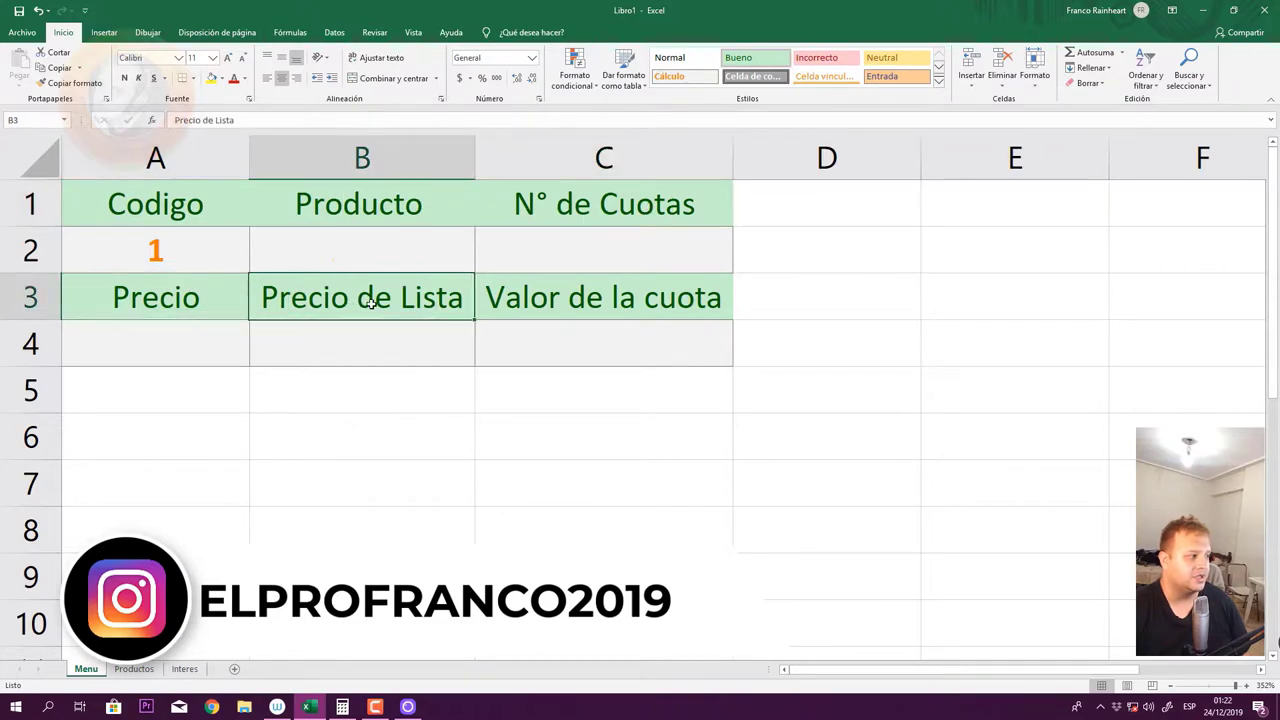
pyautogui.click(550, 302)
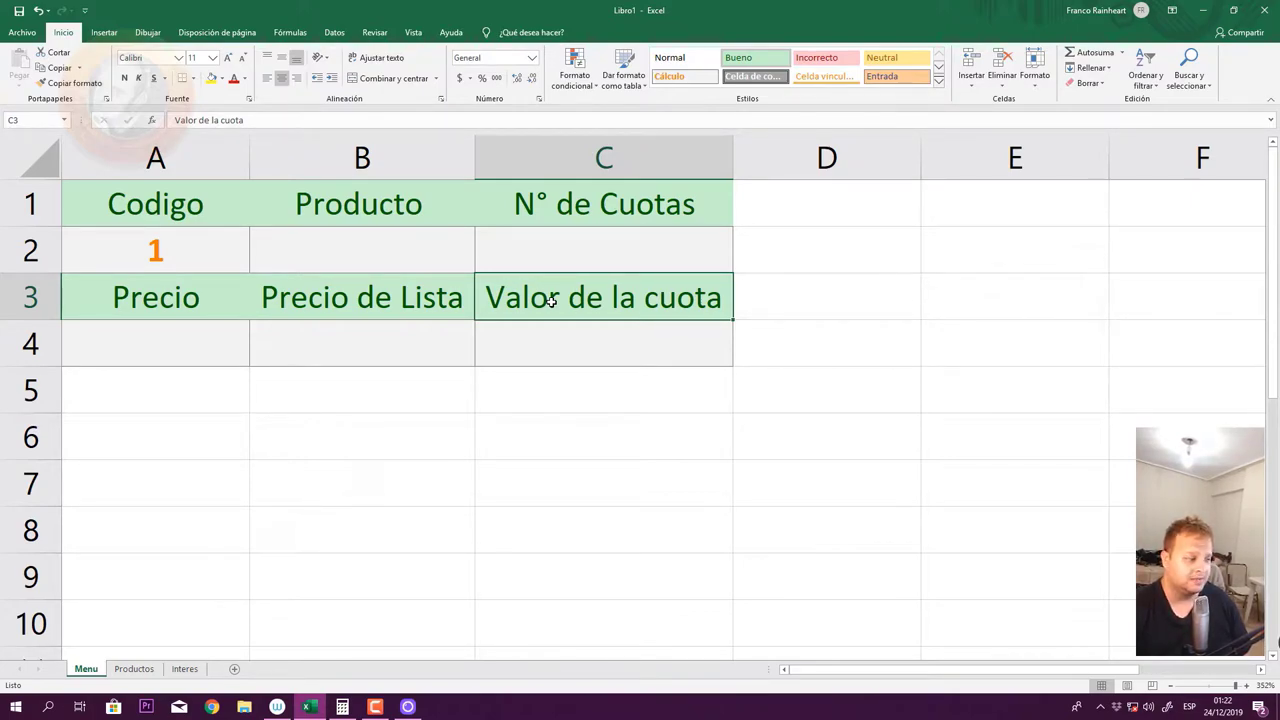
# - Review the Productos table's code, product and price columns, then show the Interes sheet
pyautogui.click(135, 669)
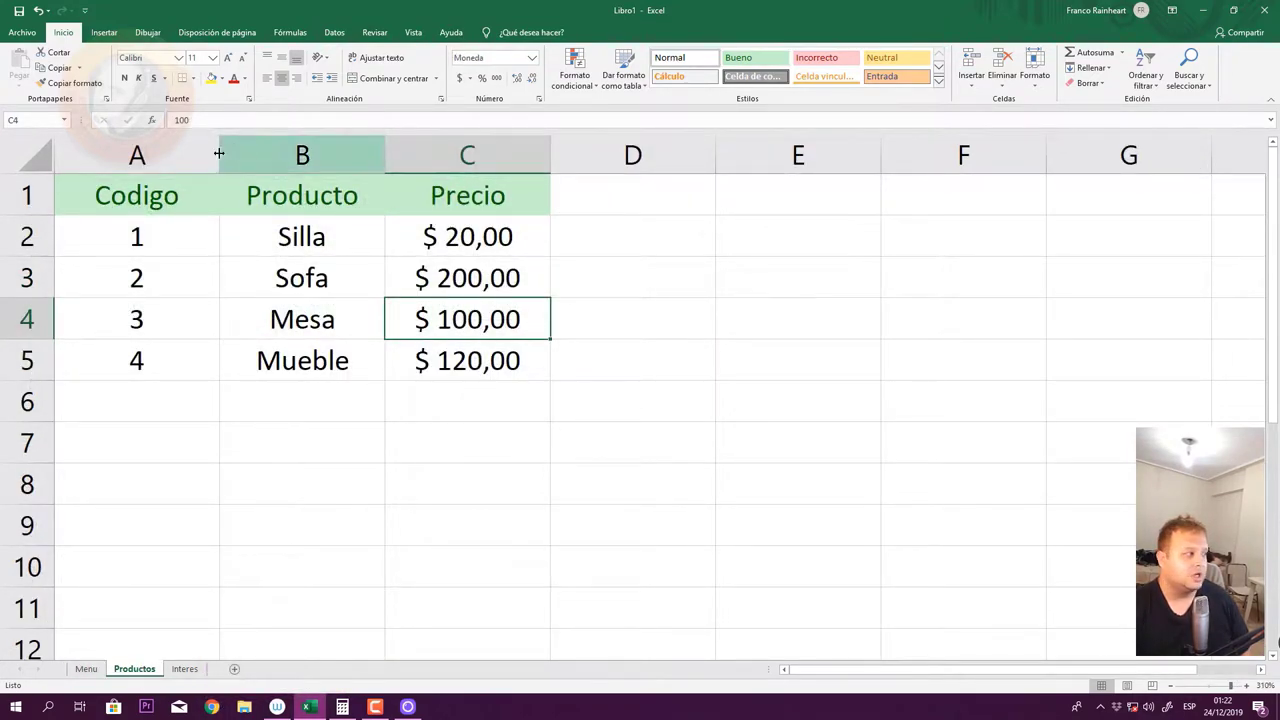
pyautogui.moveTo(145, 208); pyautogui.dragTo(155, 365)
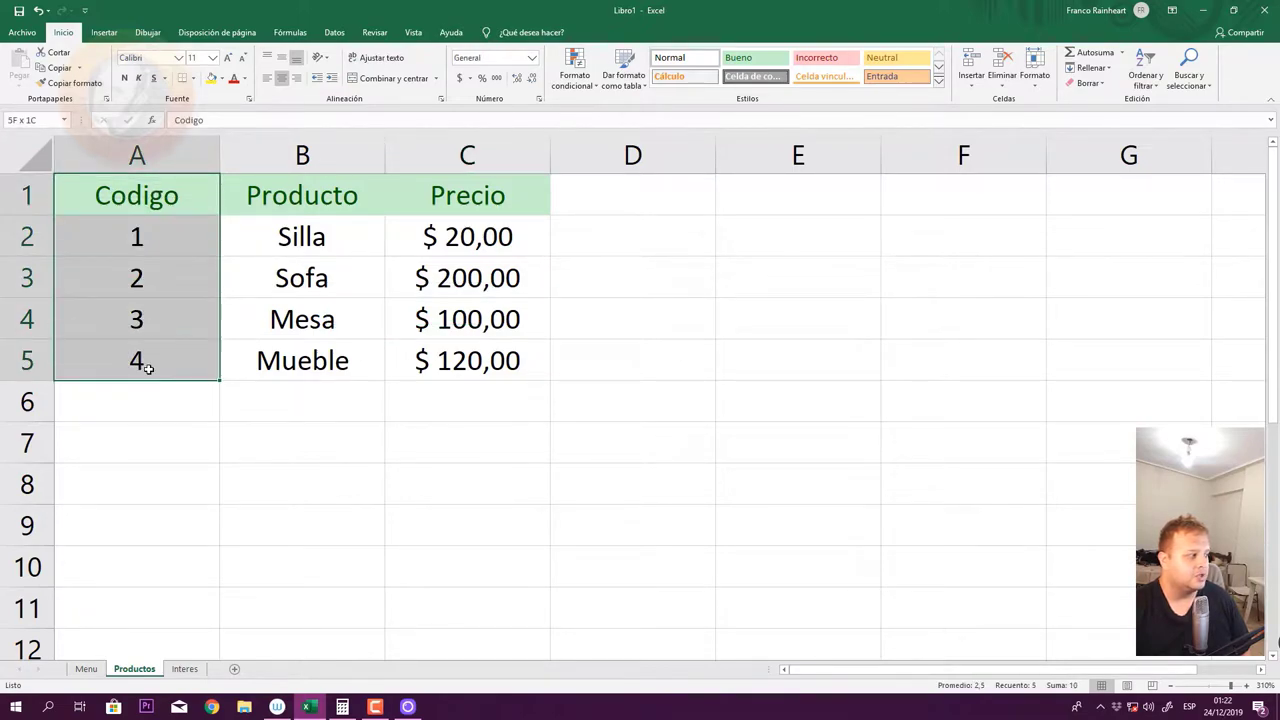
pyautogui.click(146, 233)
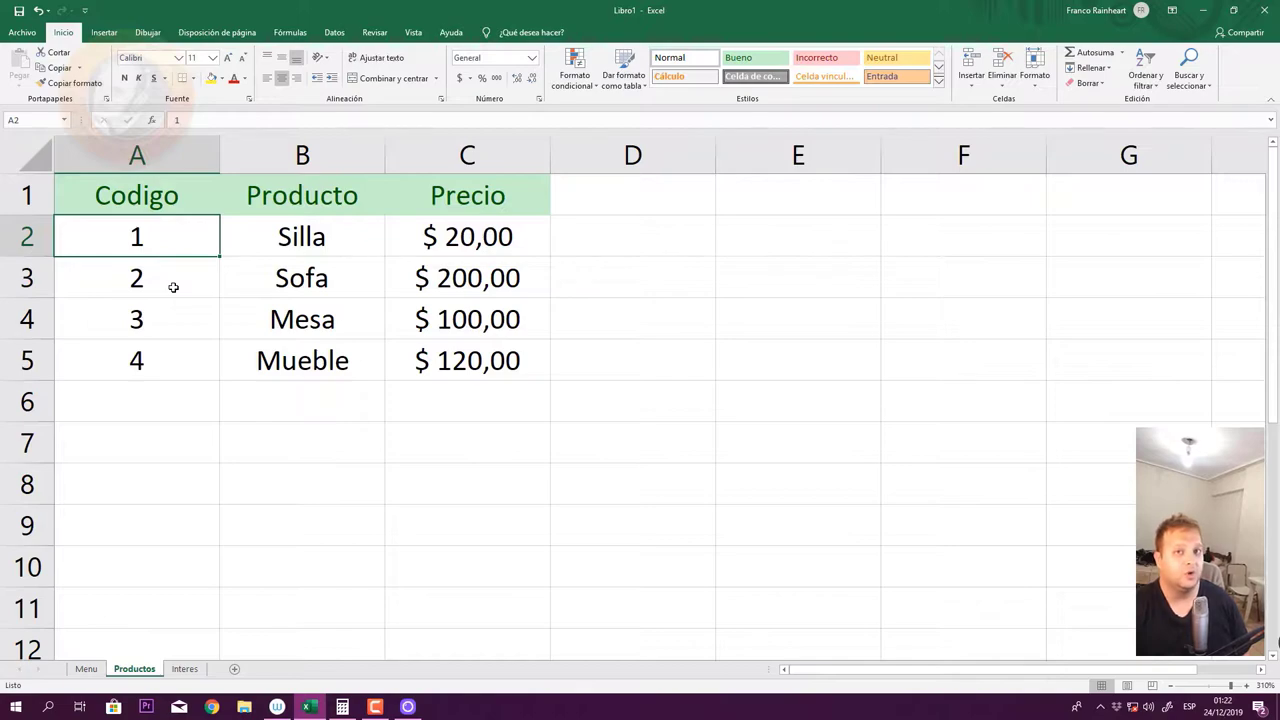
pyautogui.moveTo(331, 234); pyautogui.dragTo(317, 362)
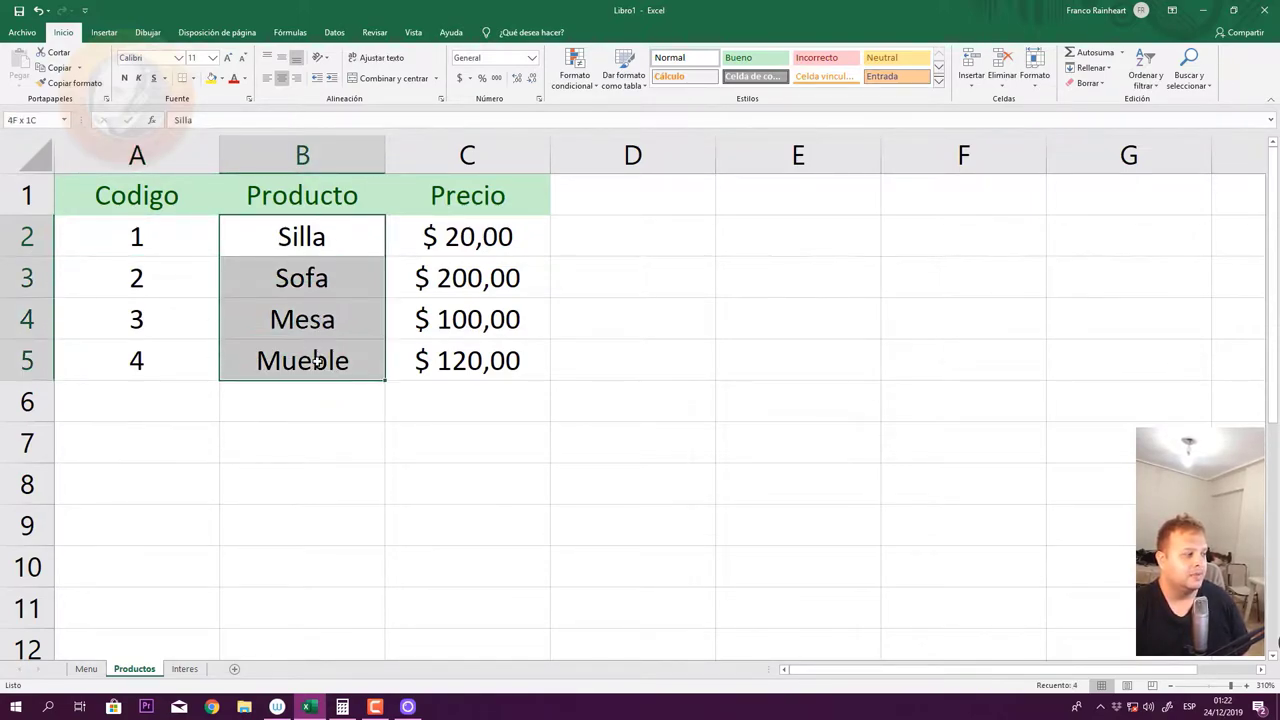
pyautogui.moveTo(462, 245); pyautogui.dragTo(465, 370)
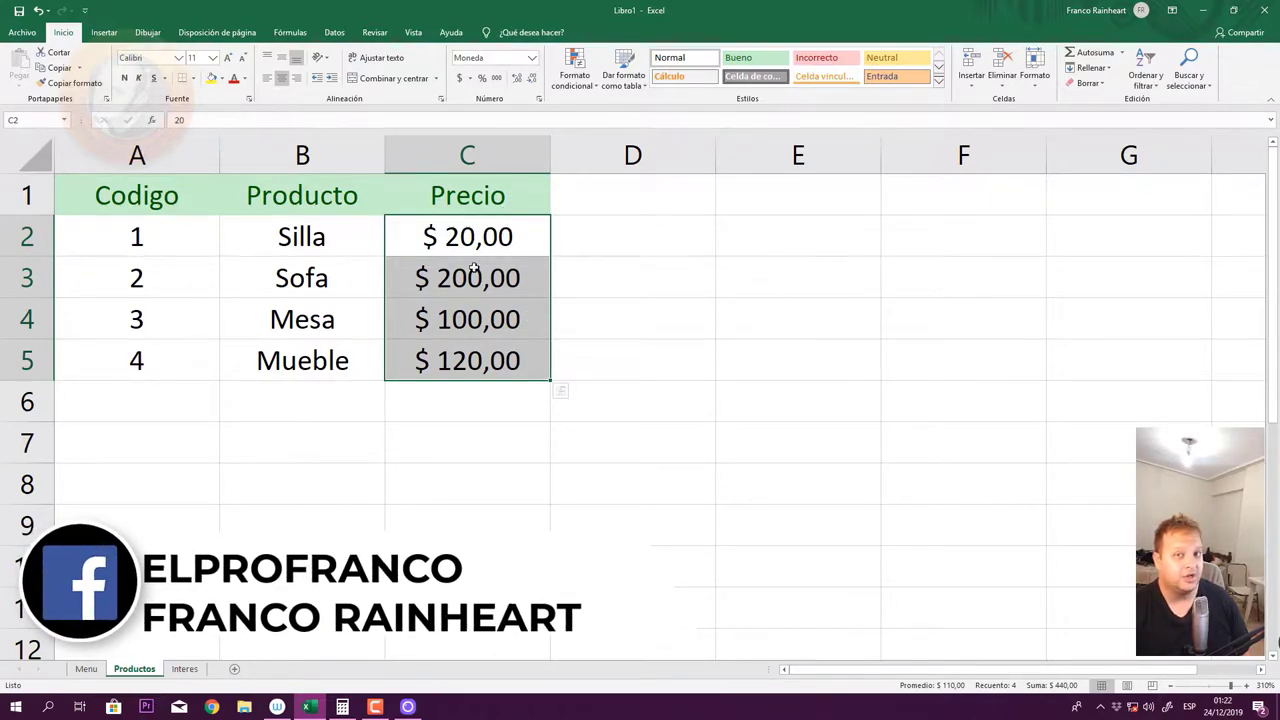
pyautogui.click(186, 669)
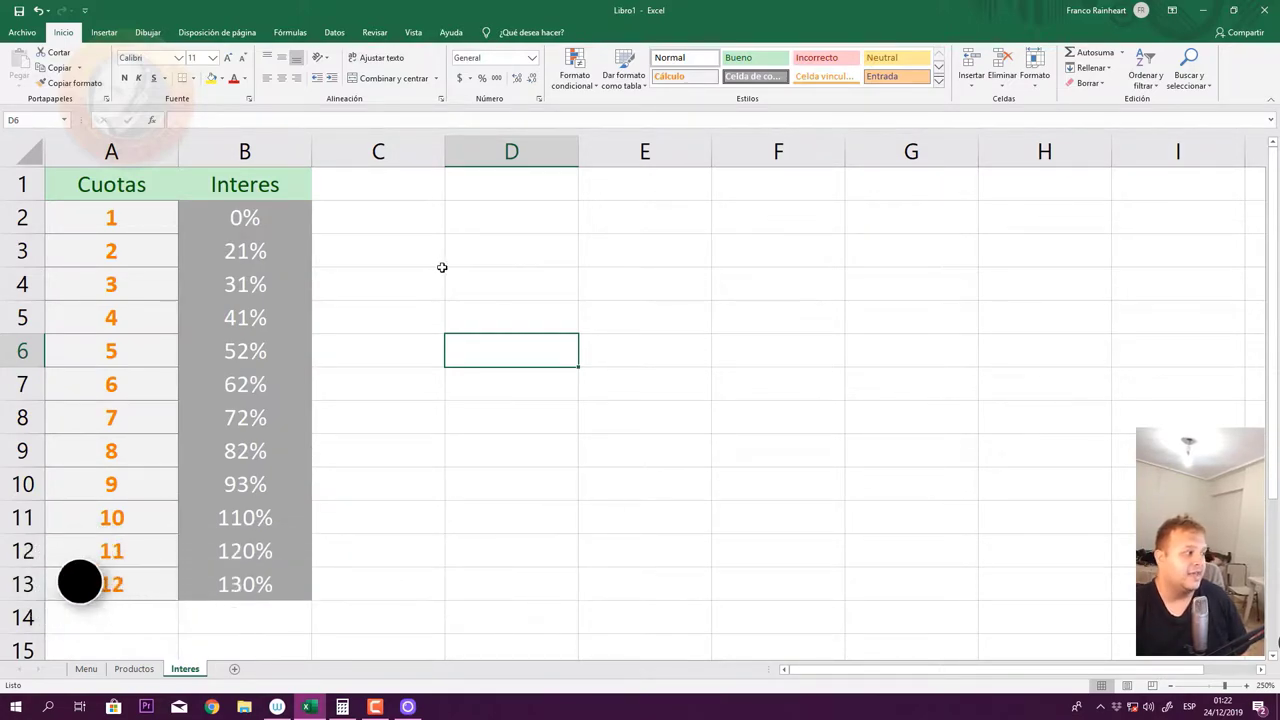
pyautogui.click(130, 210)
pyautogui.click(244, 214)
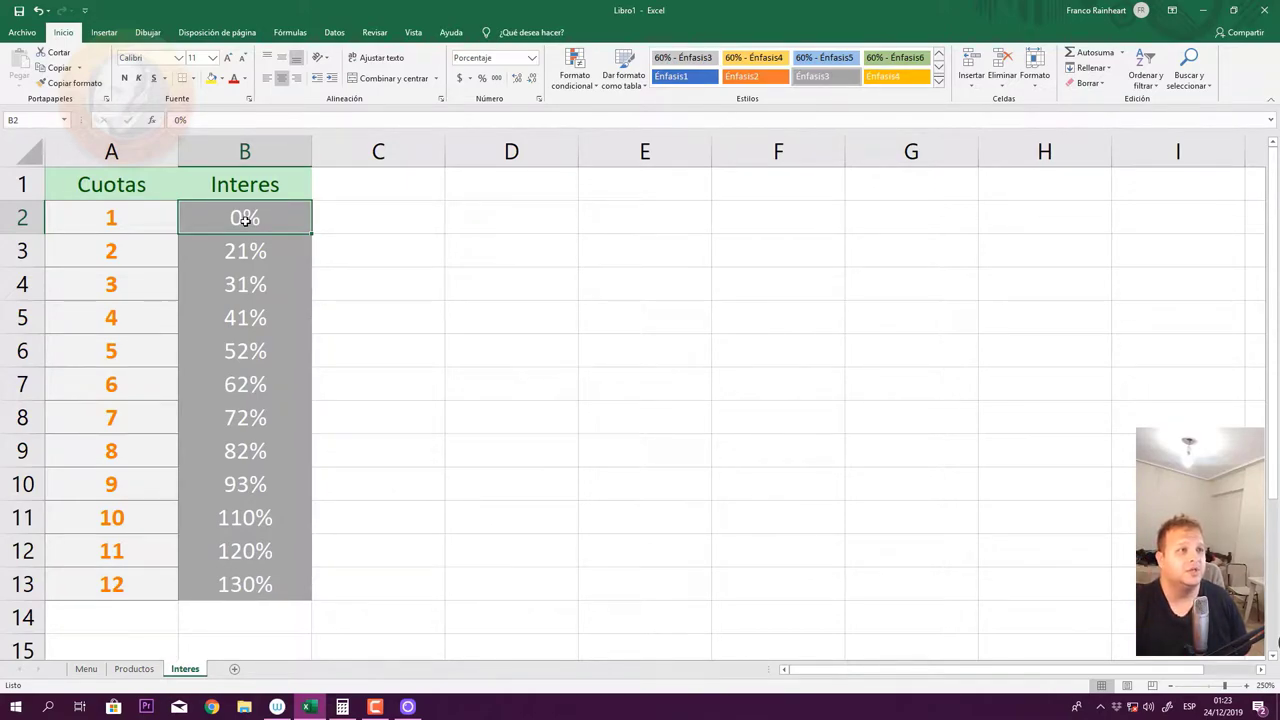
pyautogui.moveTo(139, 252)
pyautogui.mouseDown()
pyautogui.moveTo(217, 259)
pyautogui.moveTo(209, 251)
pyautogui.mouseUp()
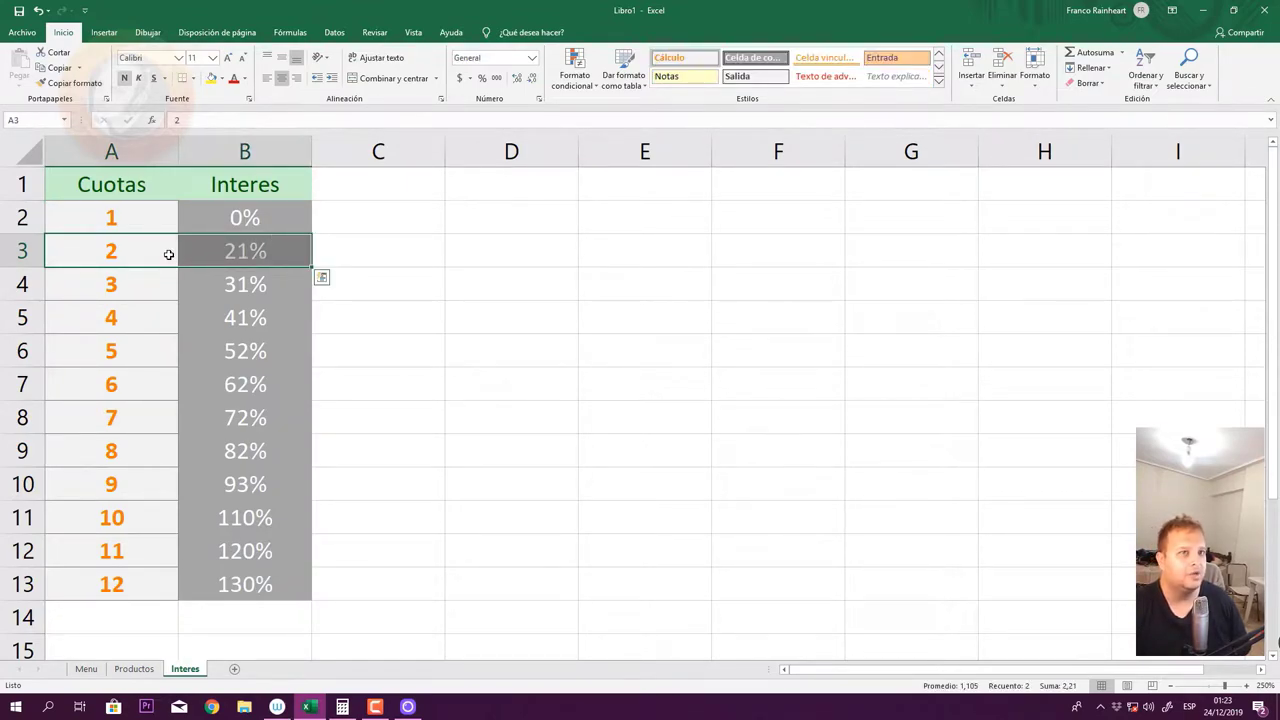
pyautogui.click(262, 285)
pyautogui.click(263, 348)
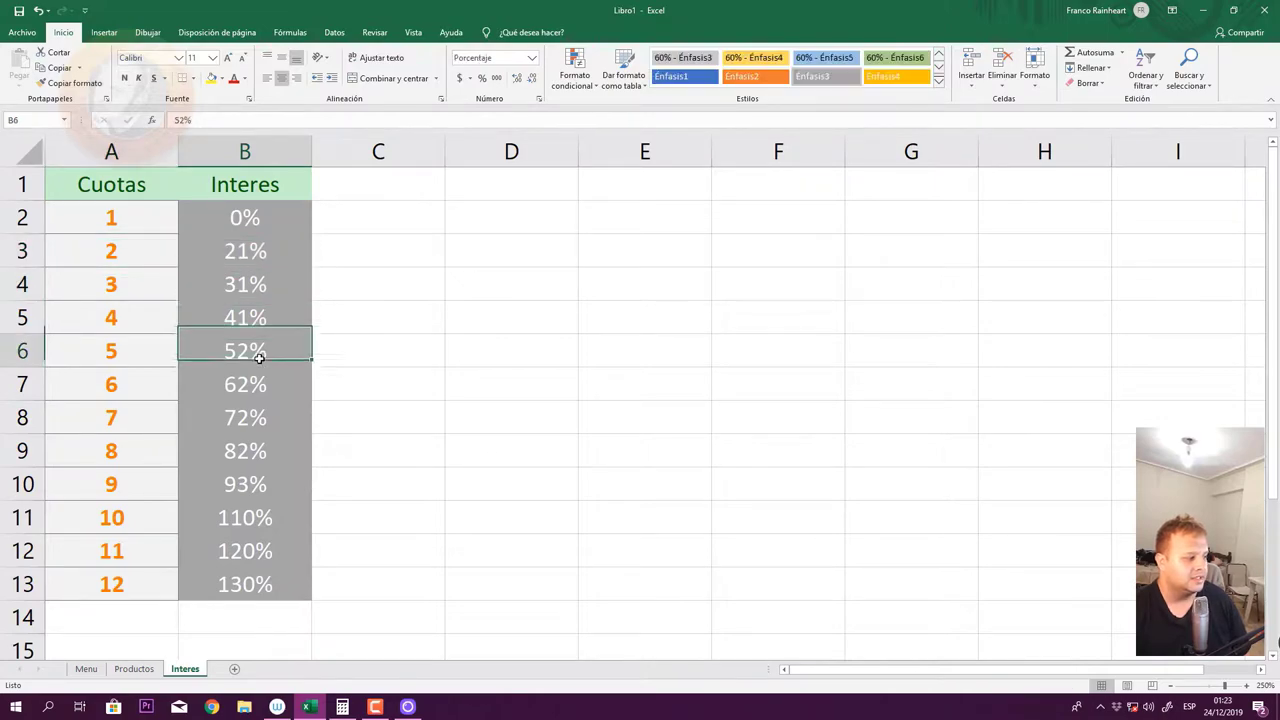
pyautogui.click(263, 417)
pyautogui.click(258, 484)
pyautogui.click(255, 548)
pyautogui.click(254, 570)
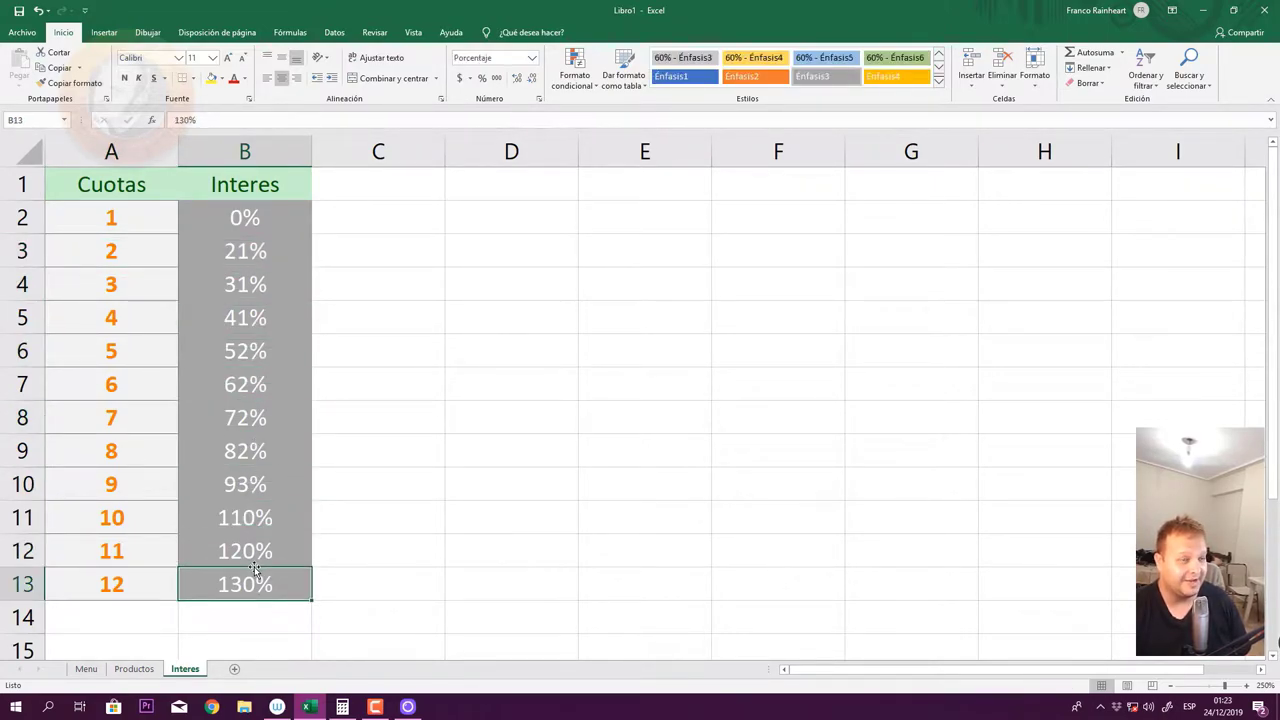
pyautogui.click(280, 230)
pyautogui.click(209, 251)
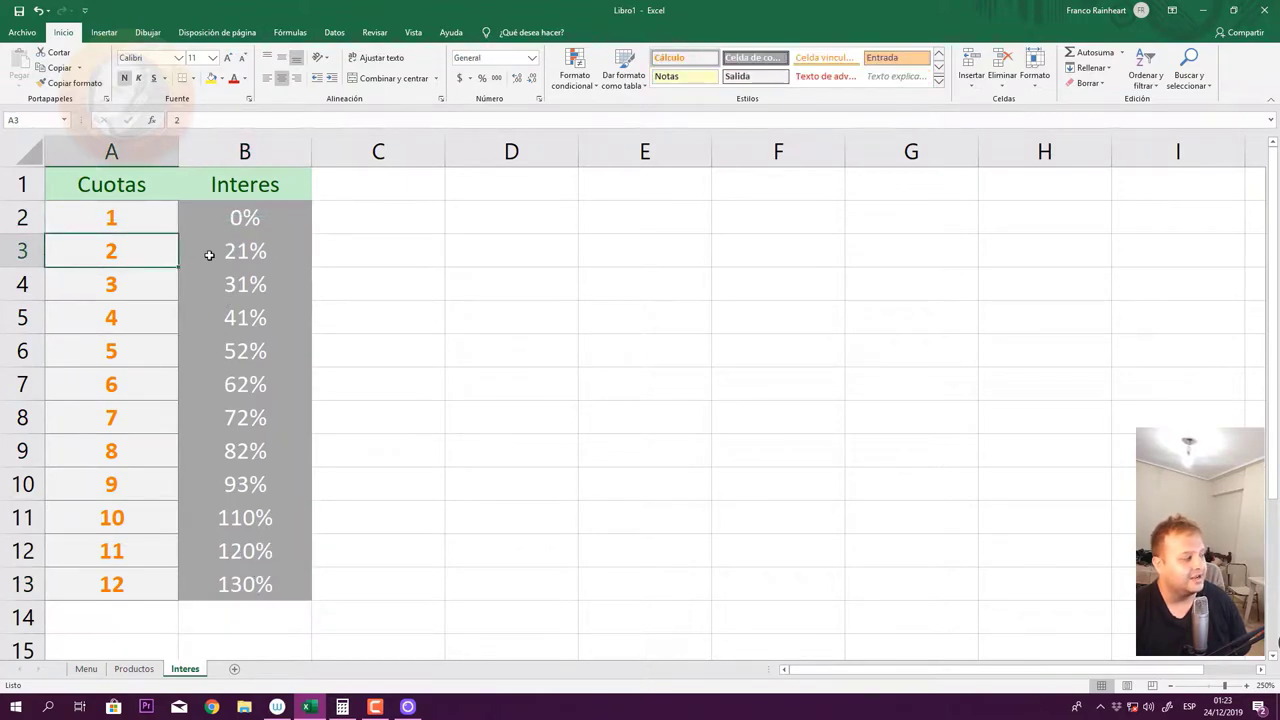
pyautogui.click(109, 251)
pyautogui.click(126, 305)
pyautogui.click(145, 283)
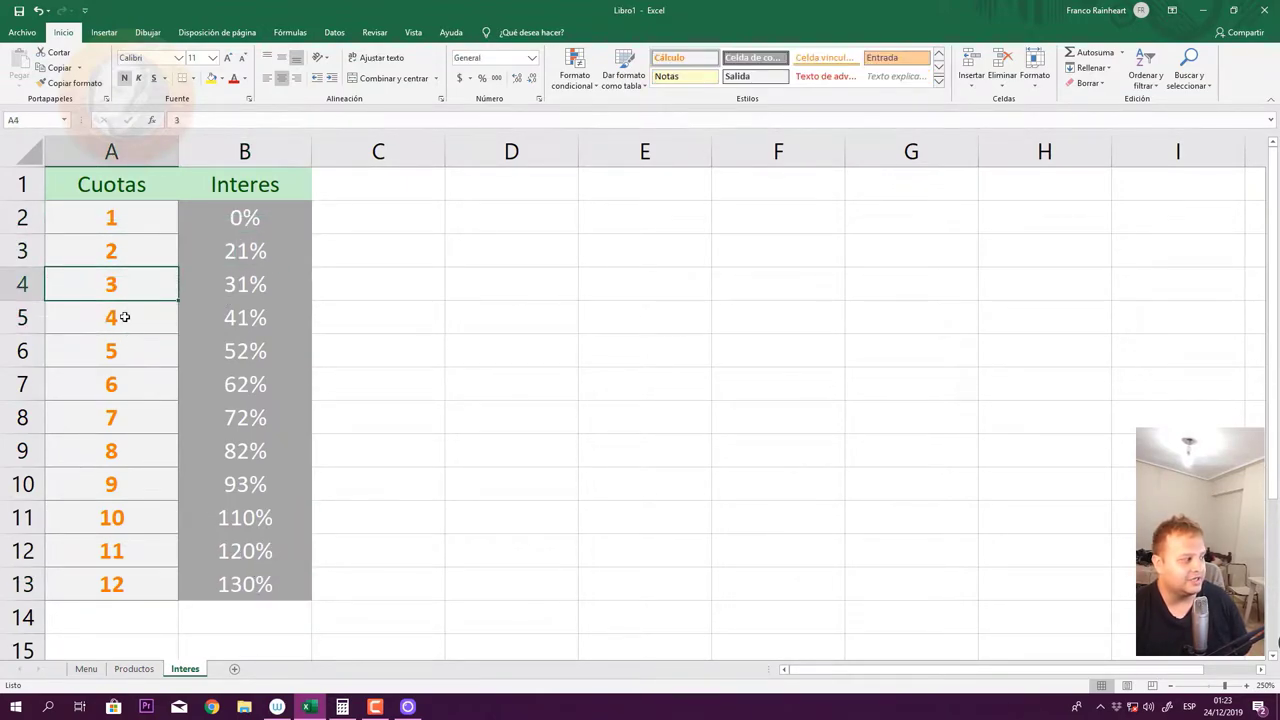
pyautogui.click(231, 289)
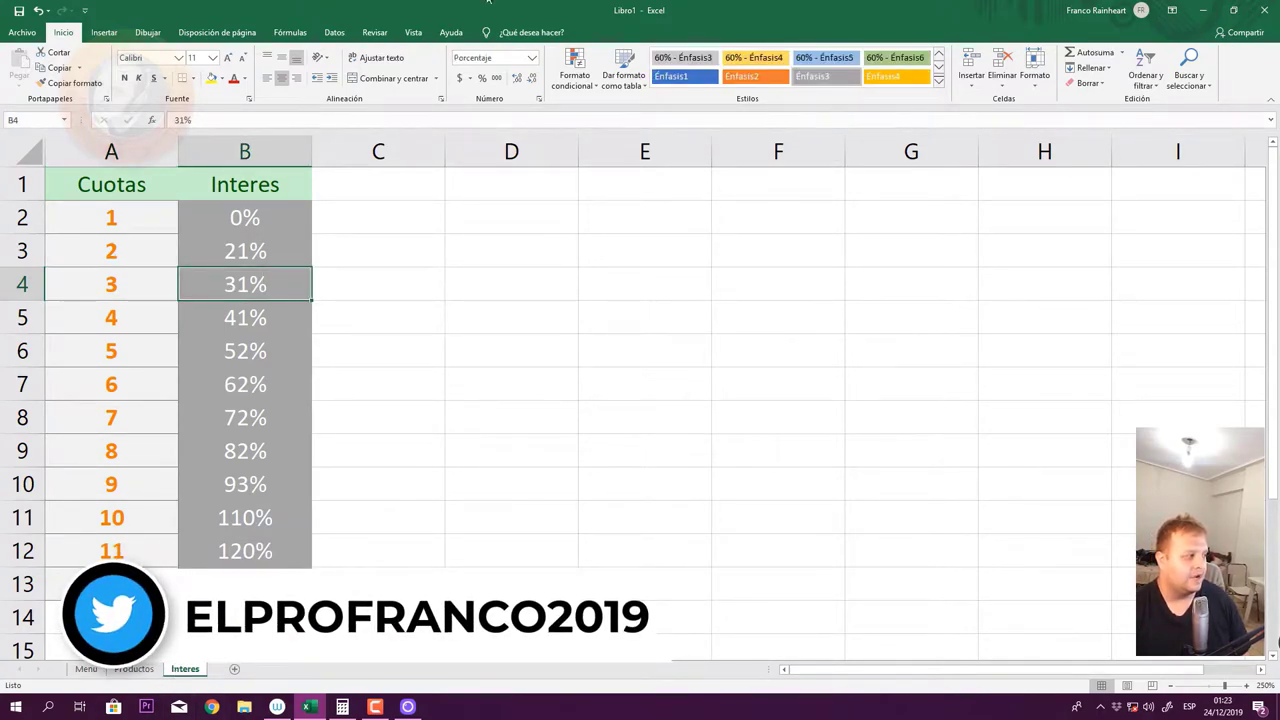
pyautogui.click(269, 420)
pyautogui.moveTo(265, 460); pyautogui.dragTo(262, 487)
pyautogui.click(250, 256)
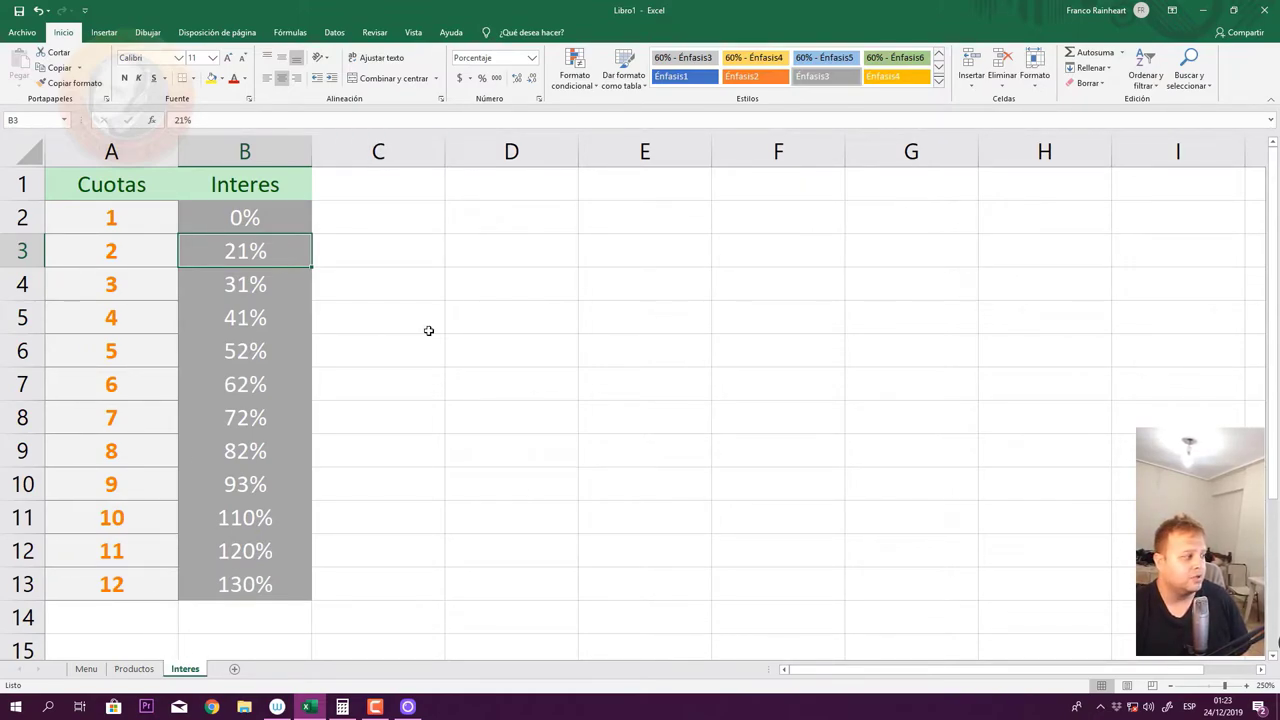
pyautogui.click(138, 193)
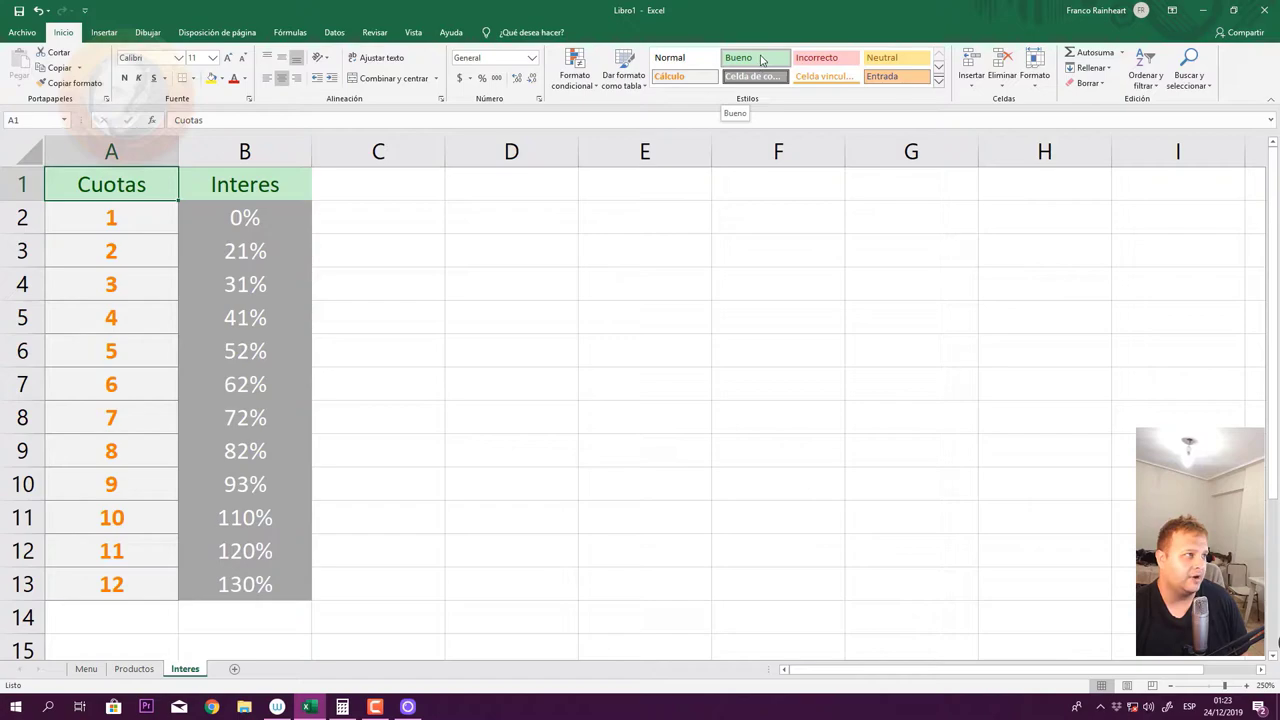
pyautogui.click(761, 60)
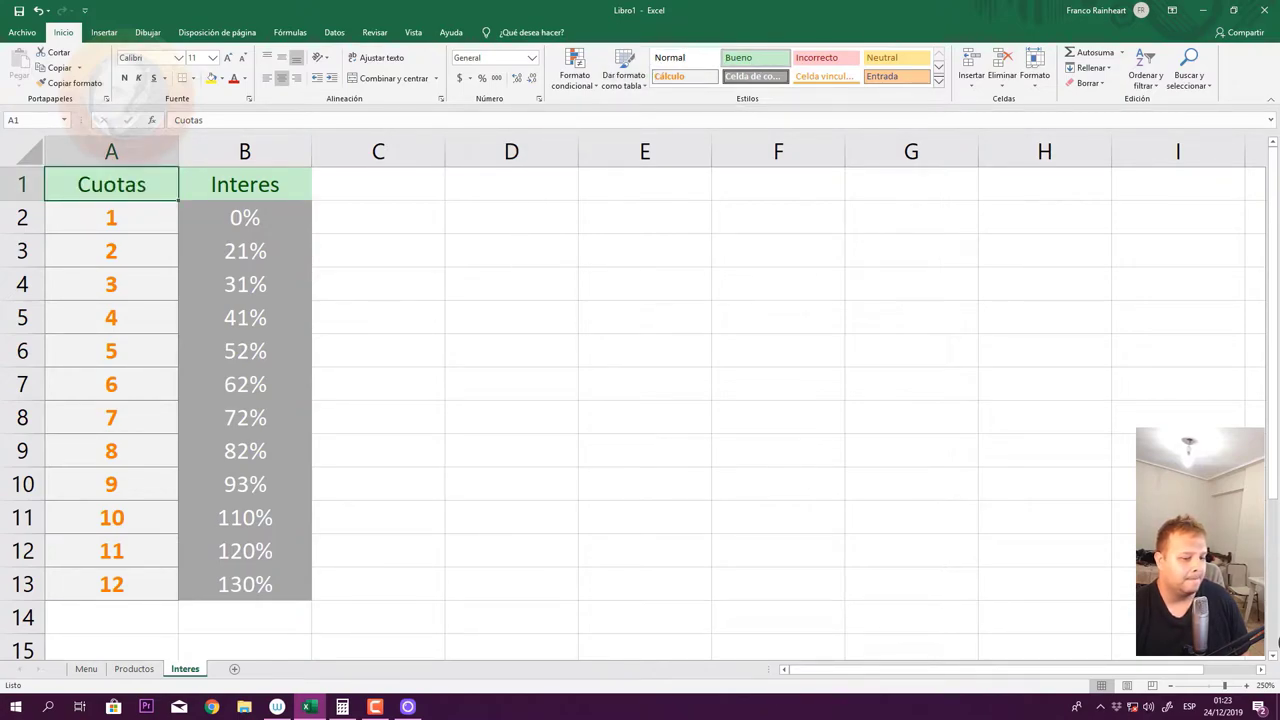
pyautogui.click(172, 305)
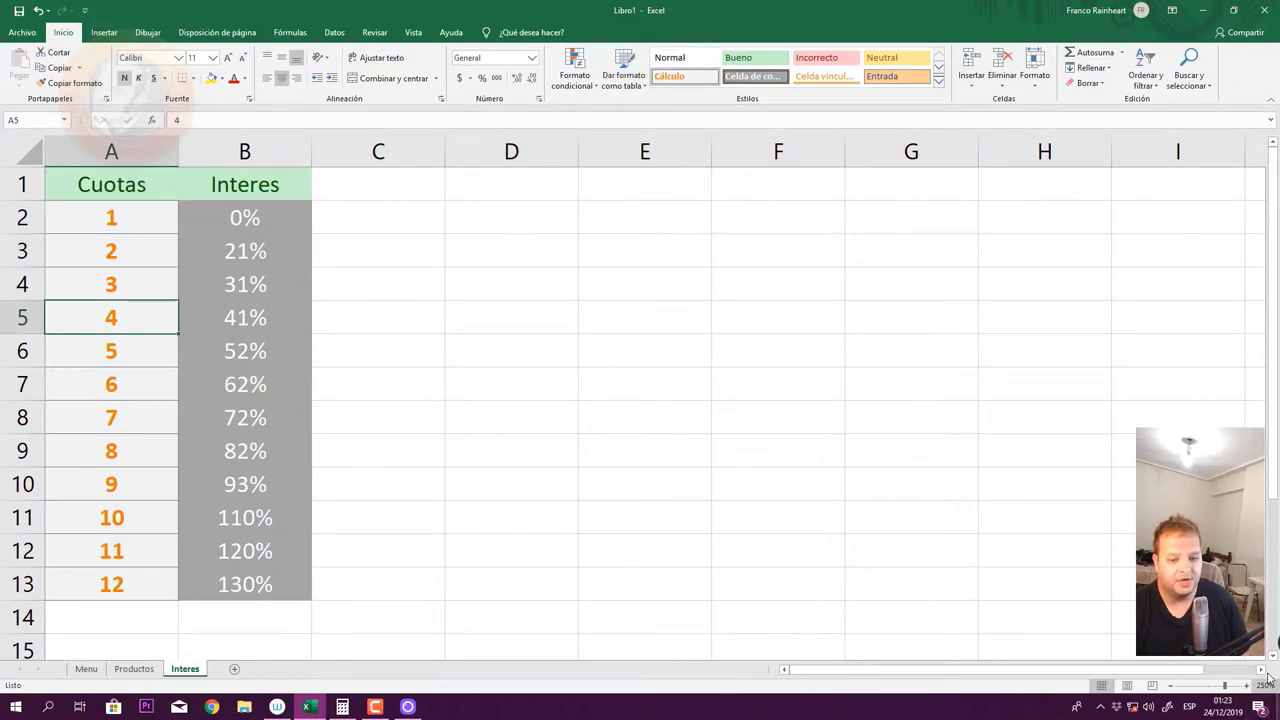
pyautogui.moveTo(1226, 685)
pyautogui.mouseDown()
pyautogui.moveTo(1243, 688)
pyautogui.moveTo(1204, 688)
pyautogui.mouseUp()
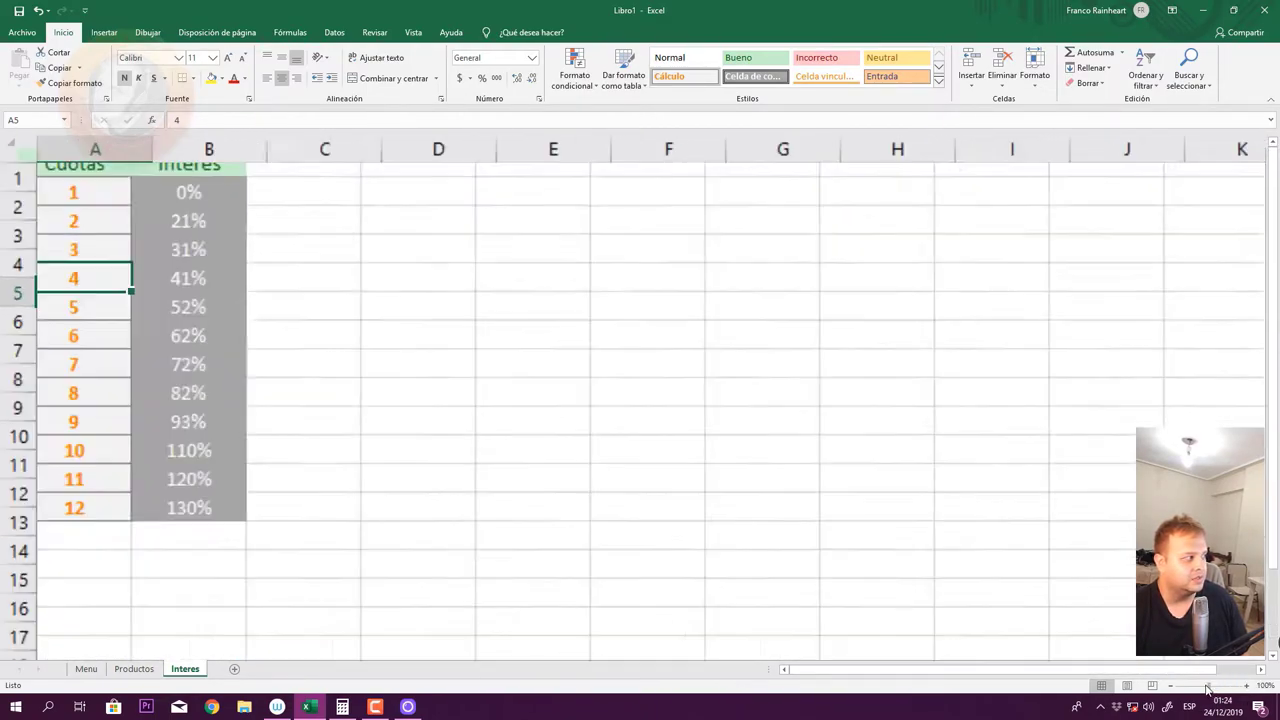
pyautogui.moveTo(1204, 688); pyautogui.dragTo(1224, 688)
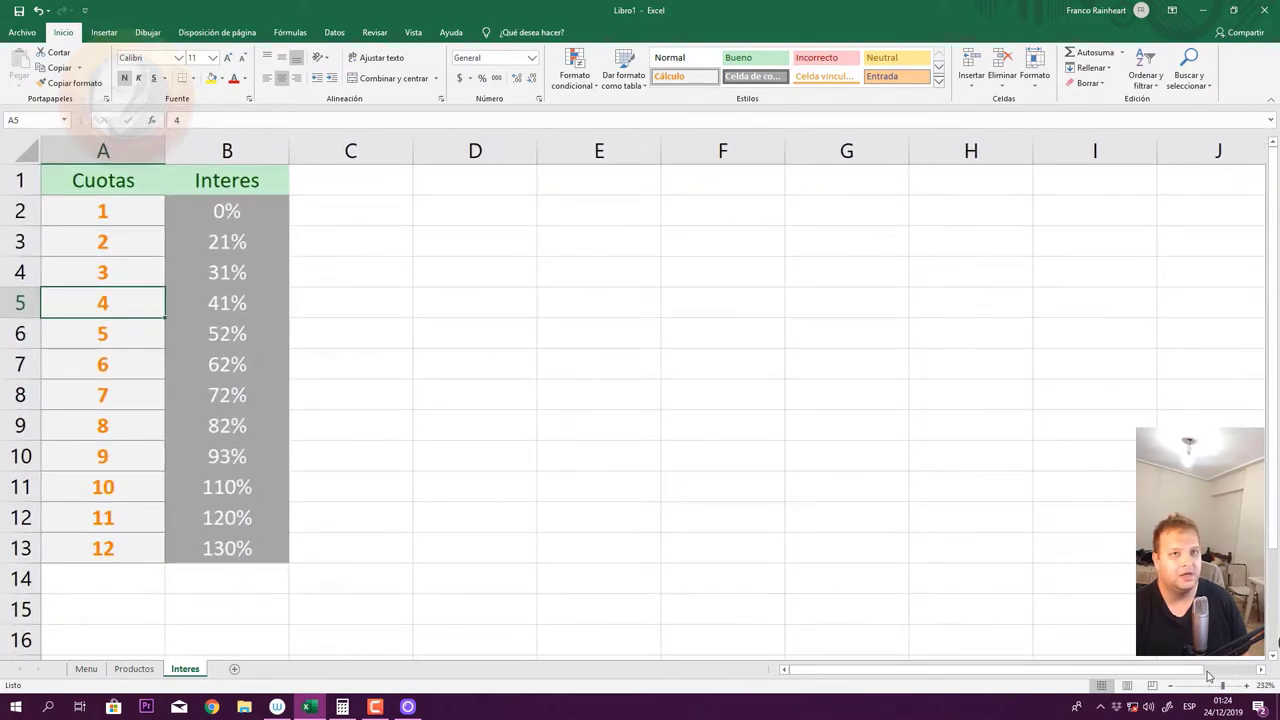
# - On the Menu sheet, begin =BUSCARV(A2; in cell B2 with code cell A2 as lookup value
pyautogui.click(87, 669)
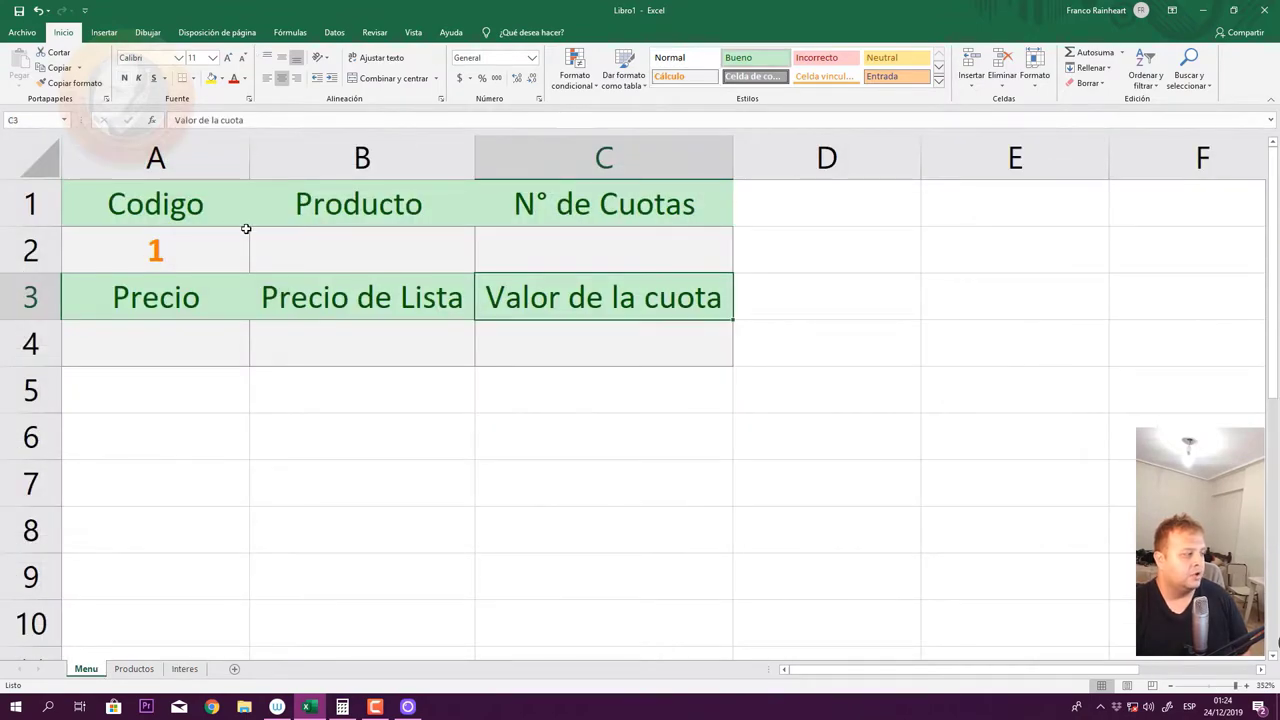
pyautogui.click(338, 250)
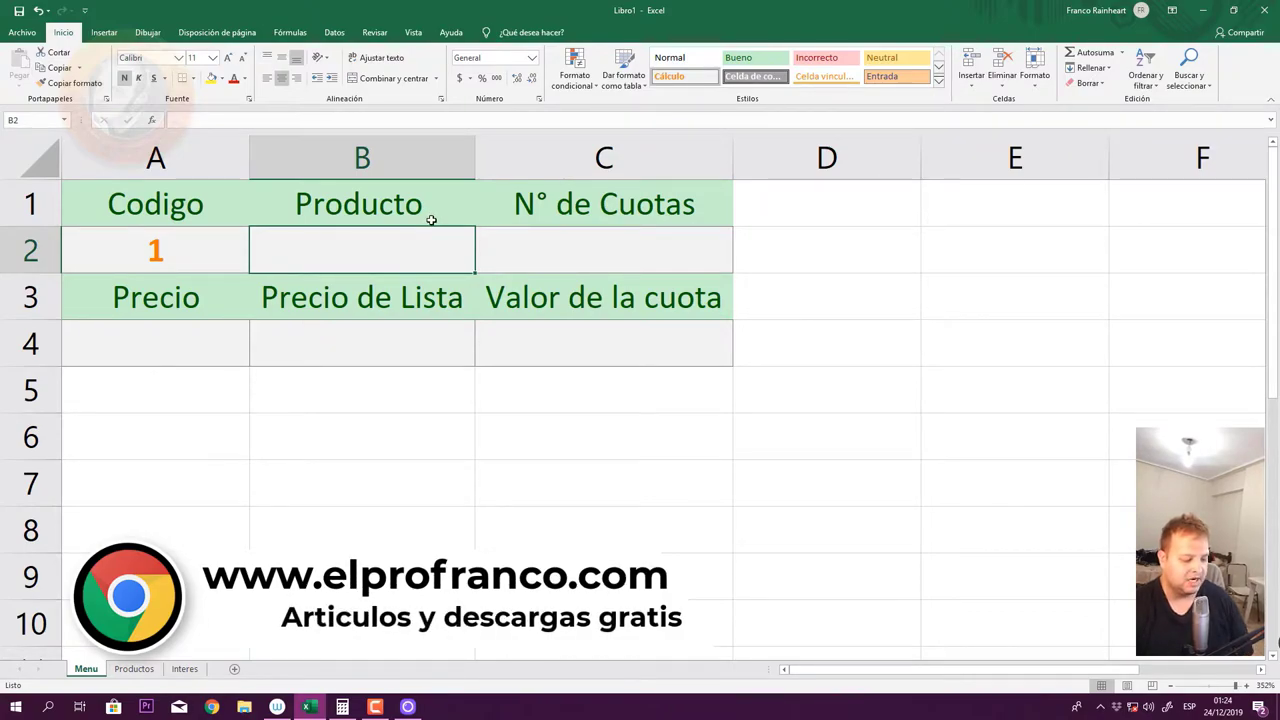
pyautogui.write('=')
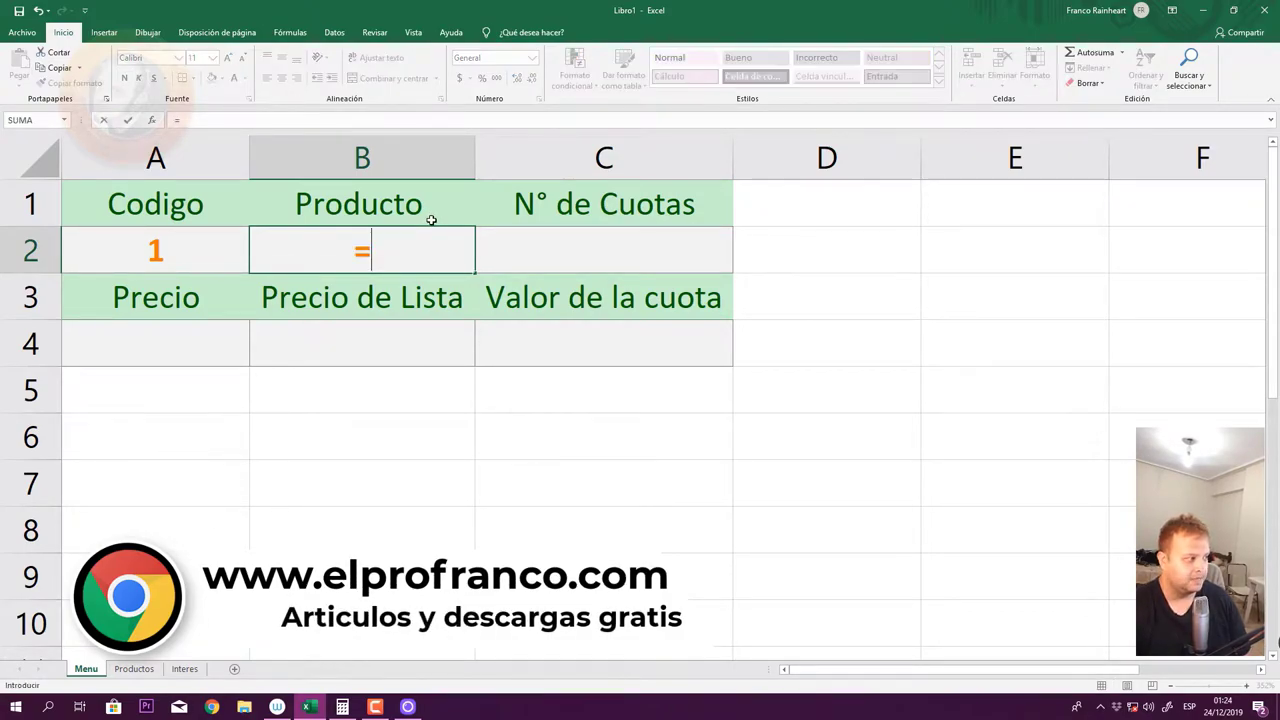
pyautogui.write('bus')
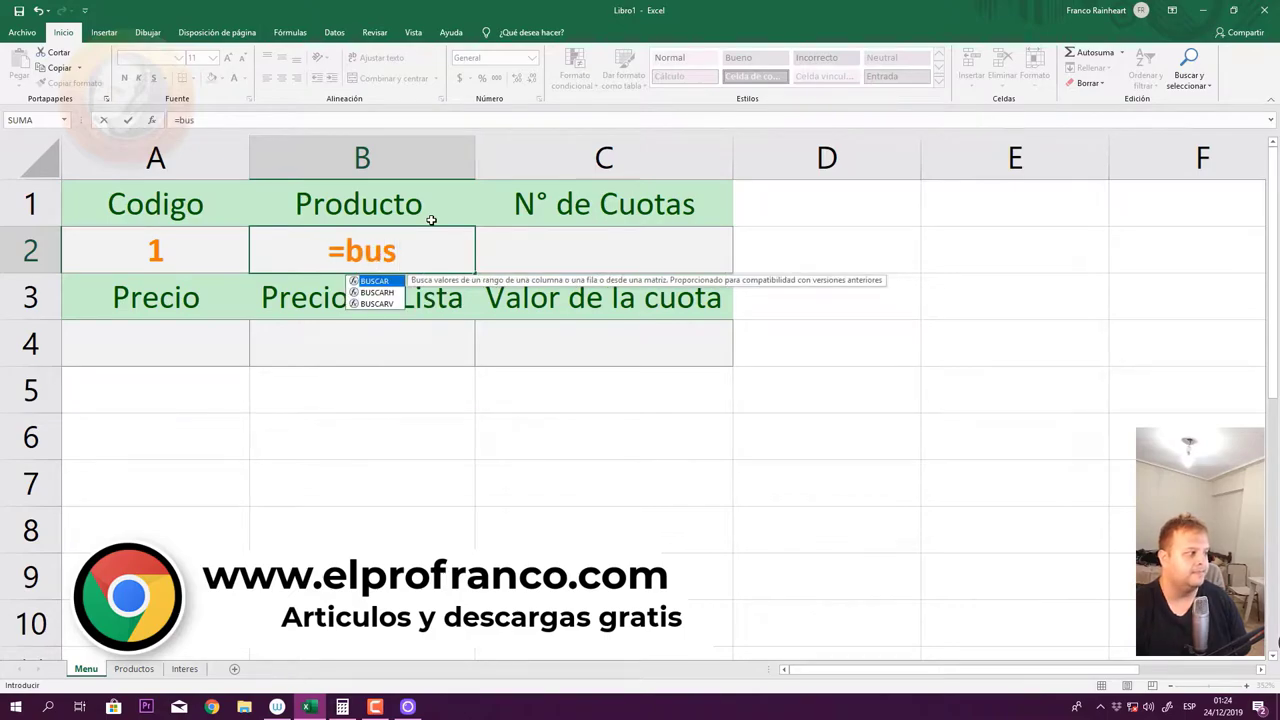
pyautogui.doubleClick(375, 303)
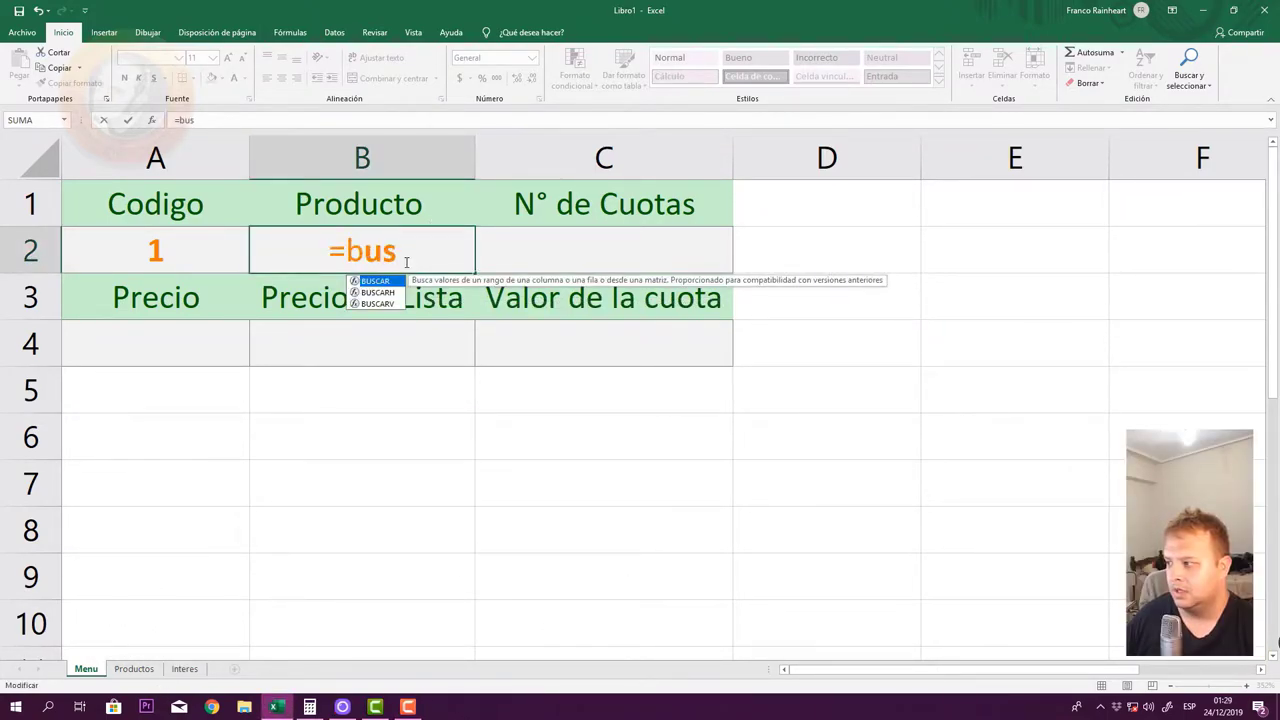
pyautogui.doubleClick(380, 304)
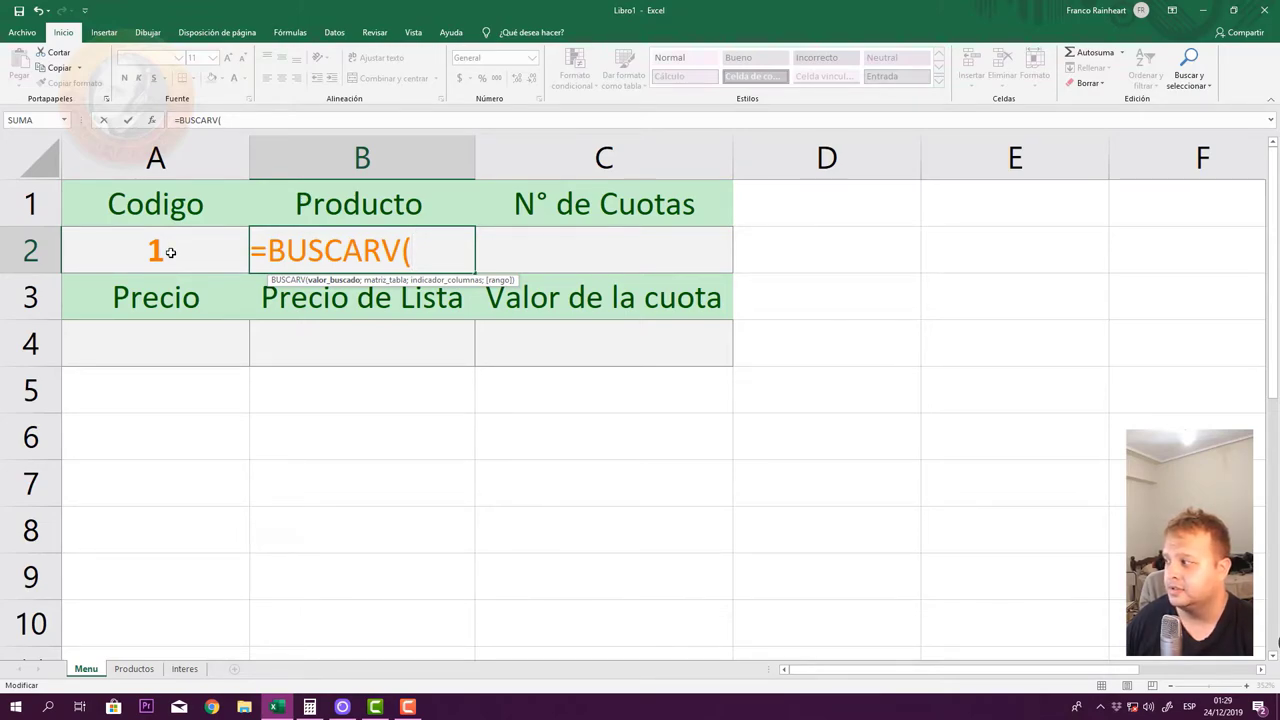
pyautogui.click(170, 253)
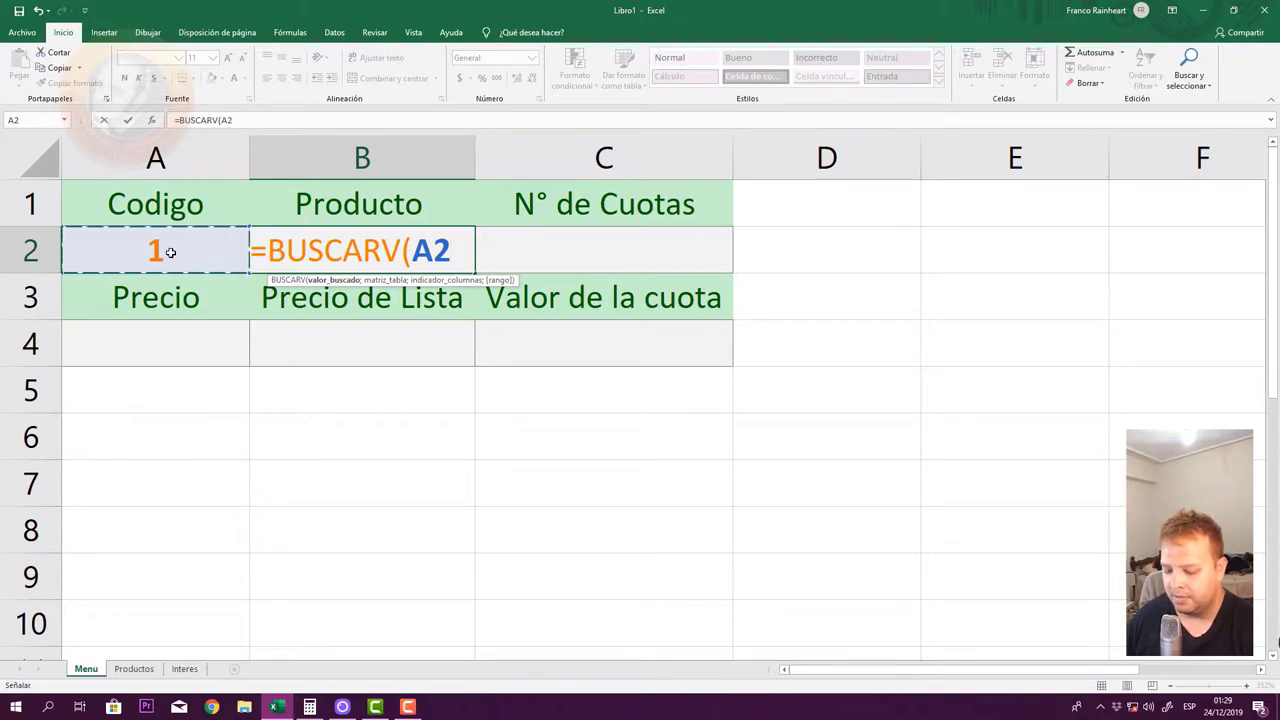
pyautogui.write(';')
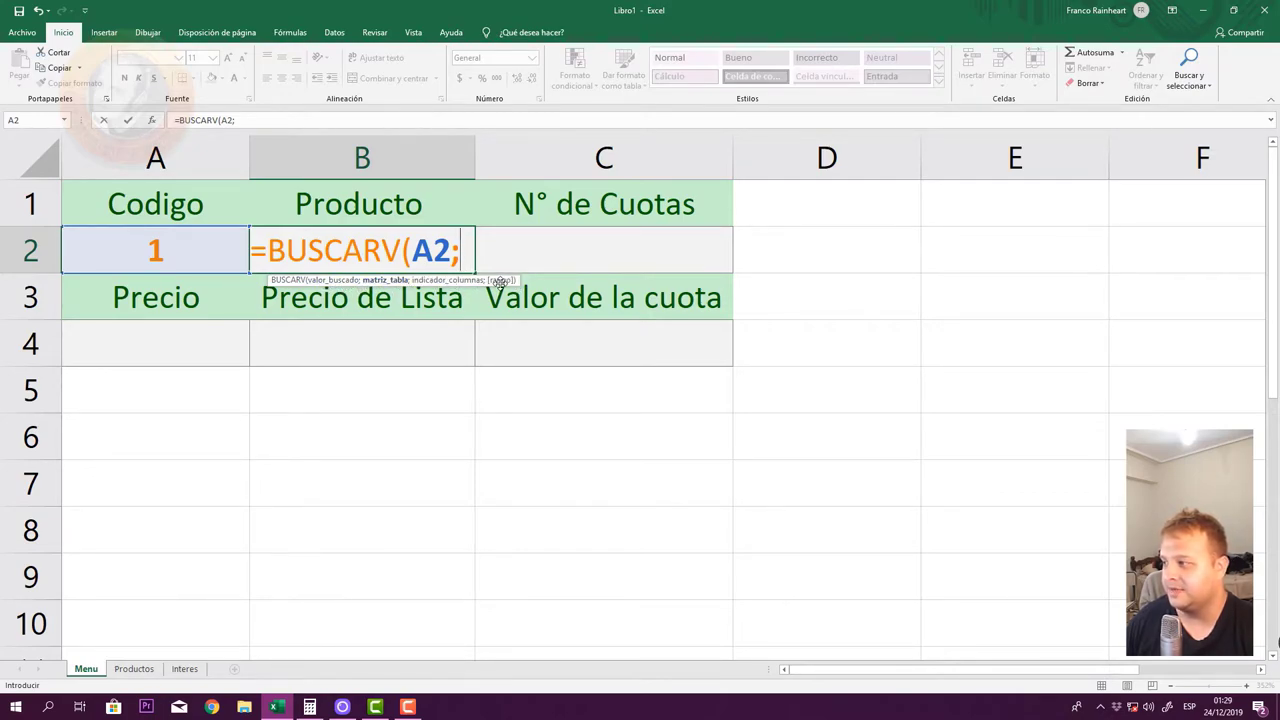
# - Add Productos!A:C as the lookup table and column index 2 to the BUSCARV formula
pyautogui.click(140, 669)
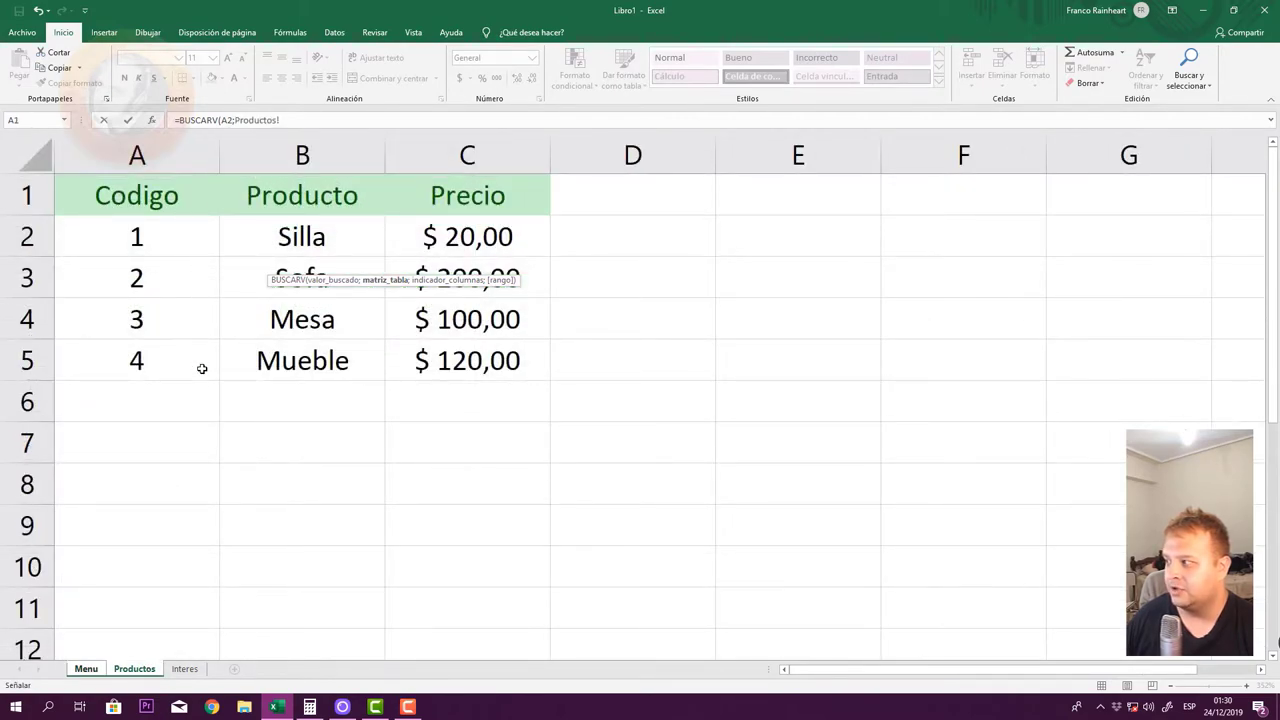
pyautogui.moveTo(150, 155); pyautogui.dragTo(281, 153)
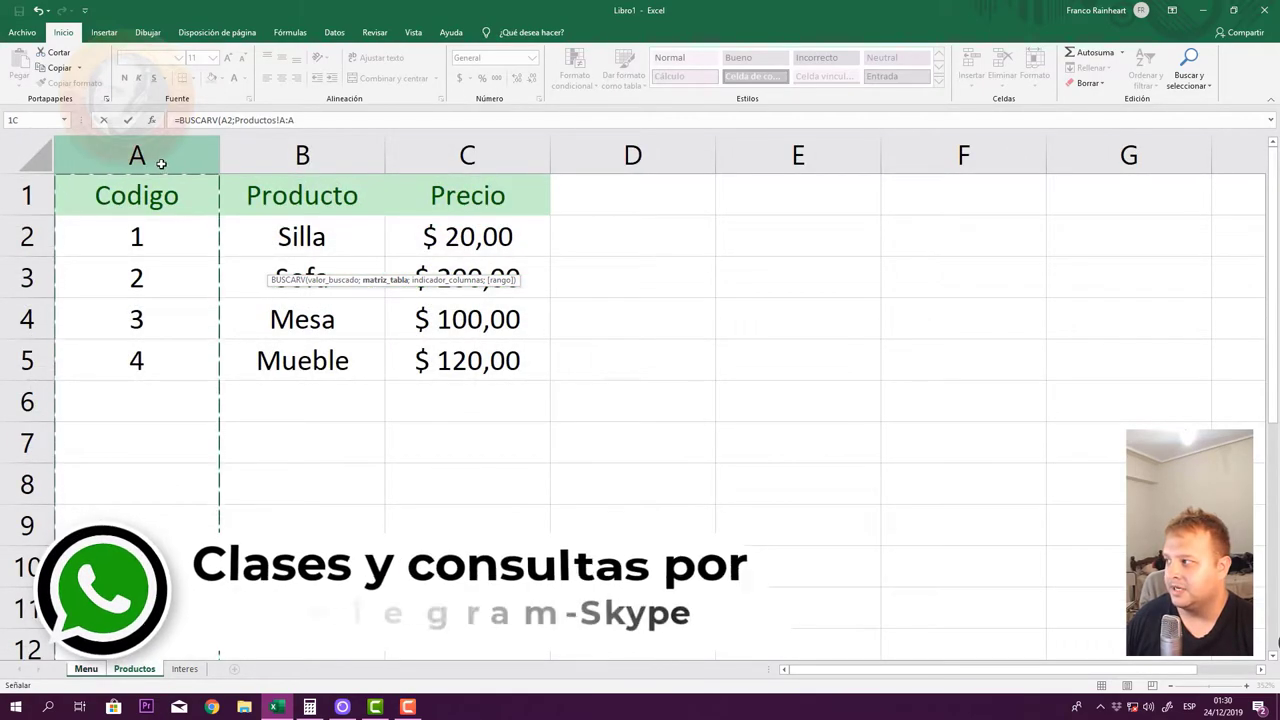
pyautogui.moveTo(281, 153); pyautogui.dragTo(489, 158)
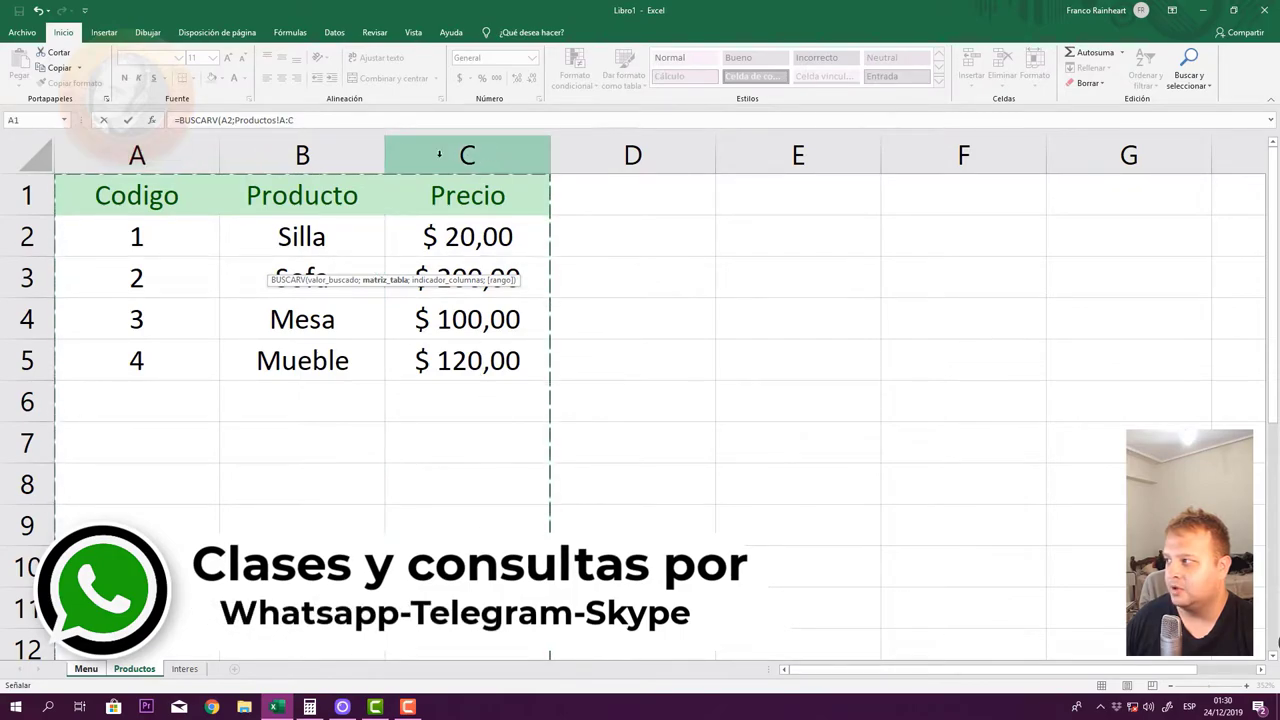
pyautogui.click(311, 119)
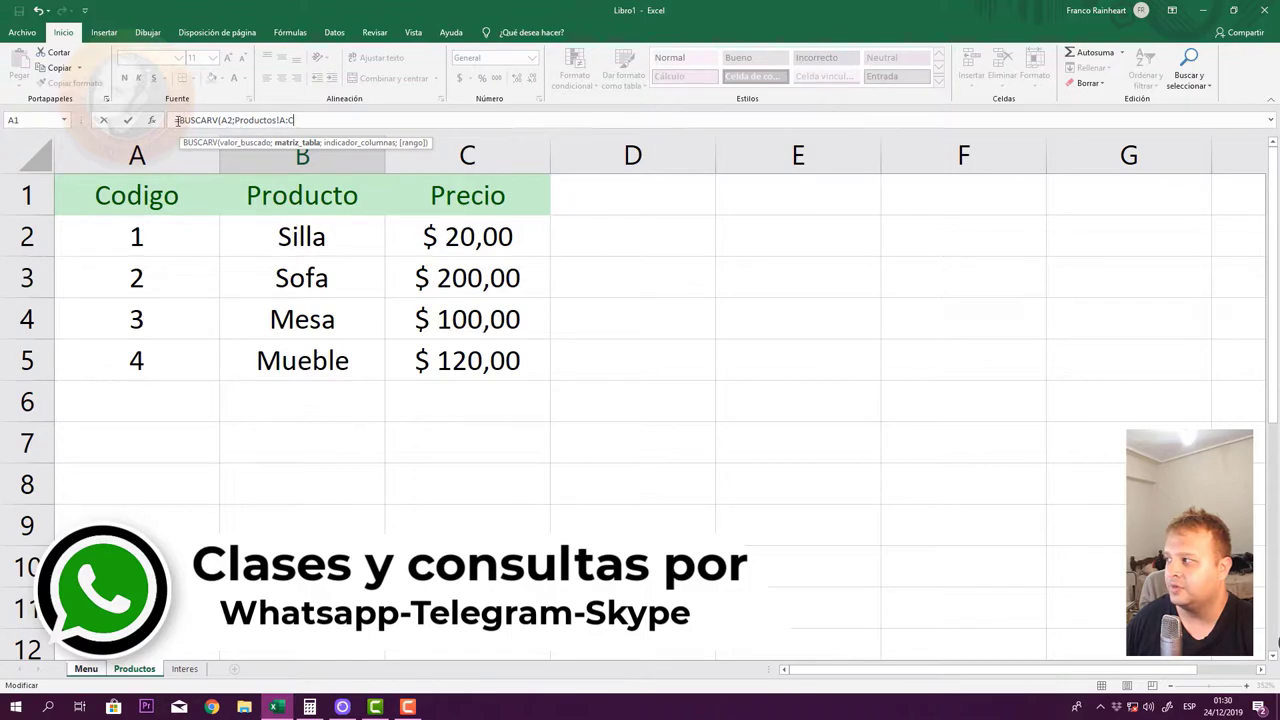
pyautogui.click(228, 119)
pyautogui.write('2')
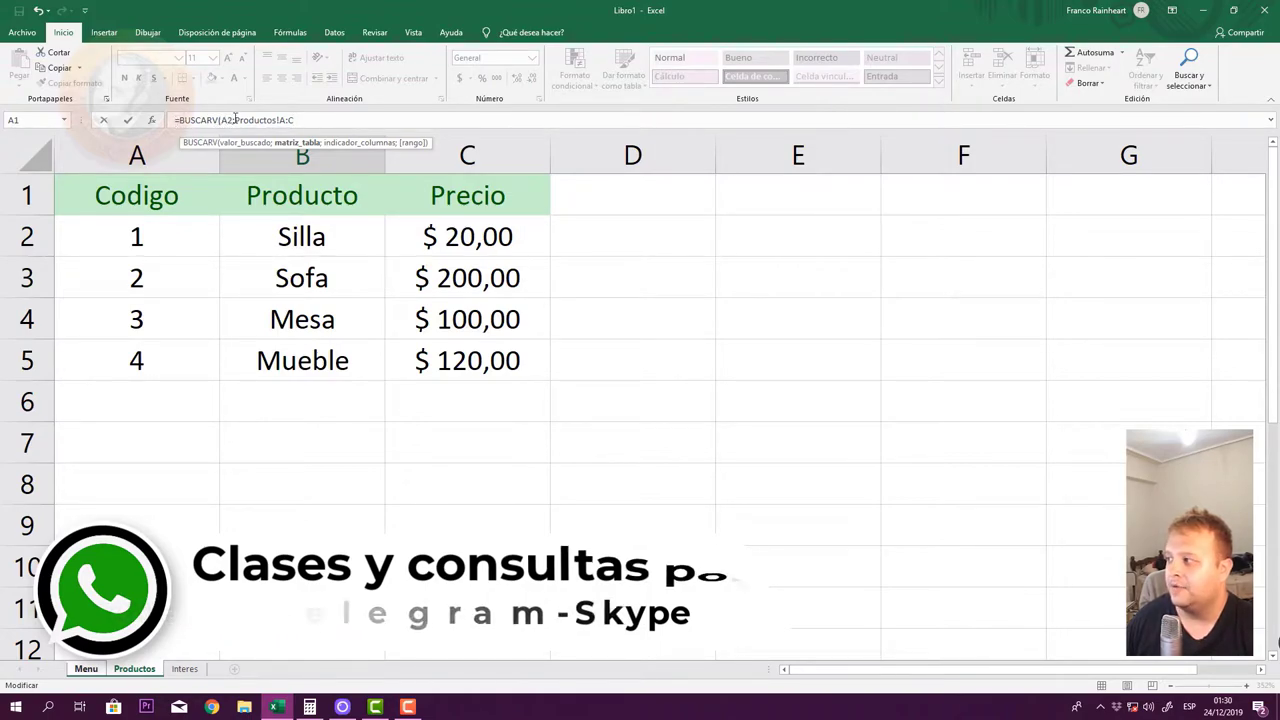
pyautogui.press('End')
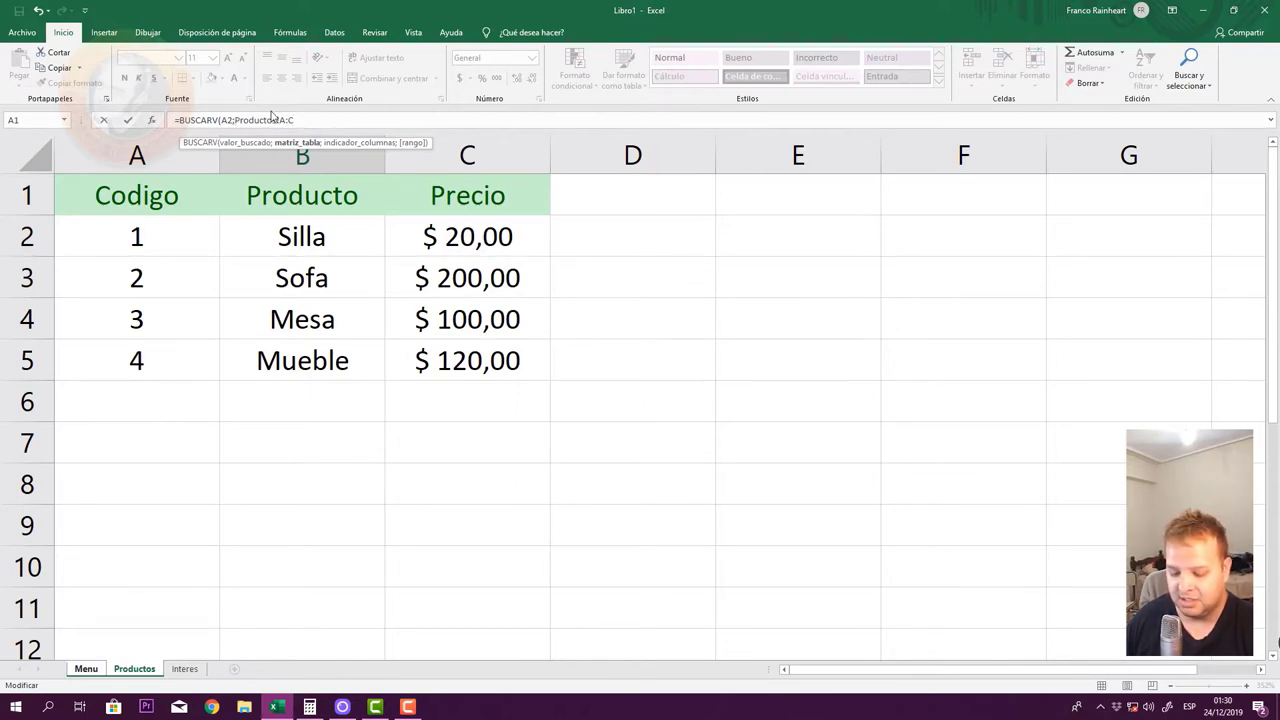
pyautogui.write(';2')
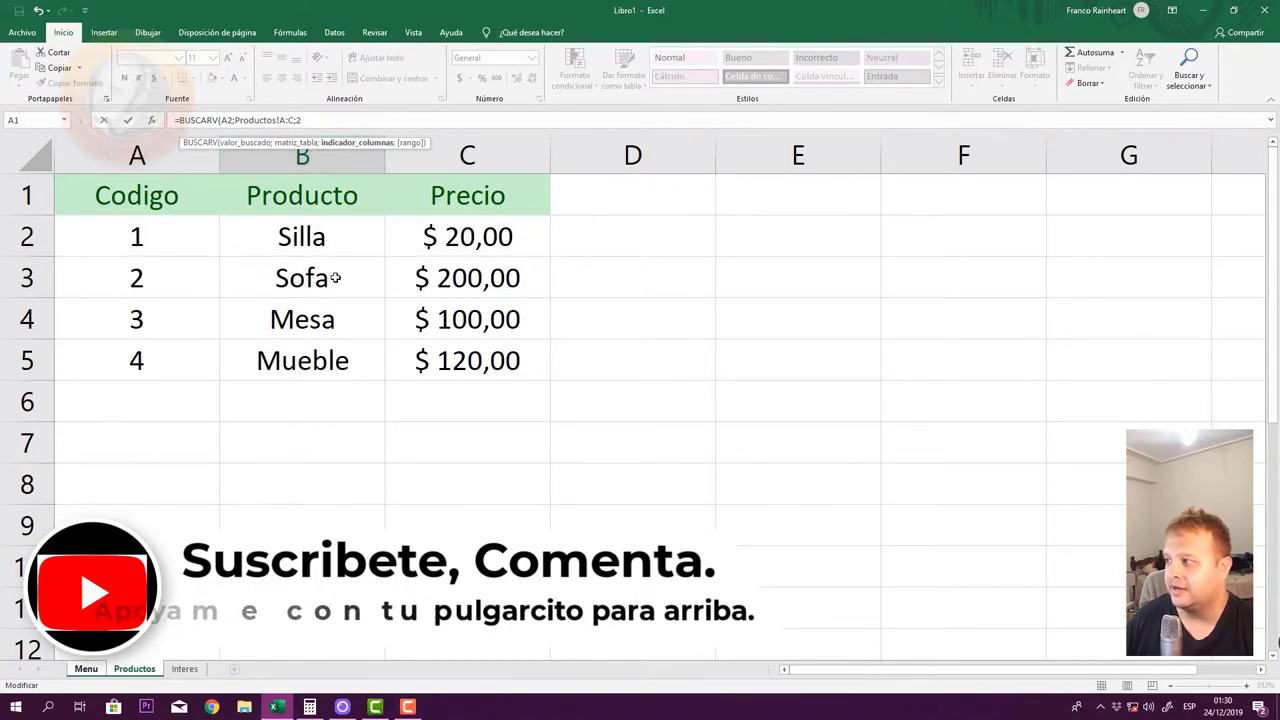
# - Add FALSO as the exact-match argument, giving =BUSCARV(A2;Productos!A:C;2;FALSO
pyautogui.write(';')
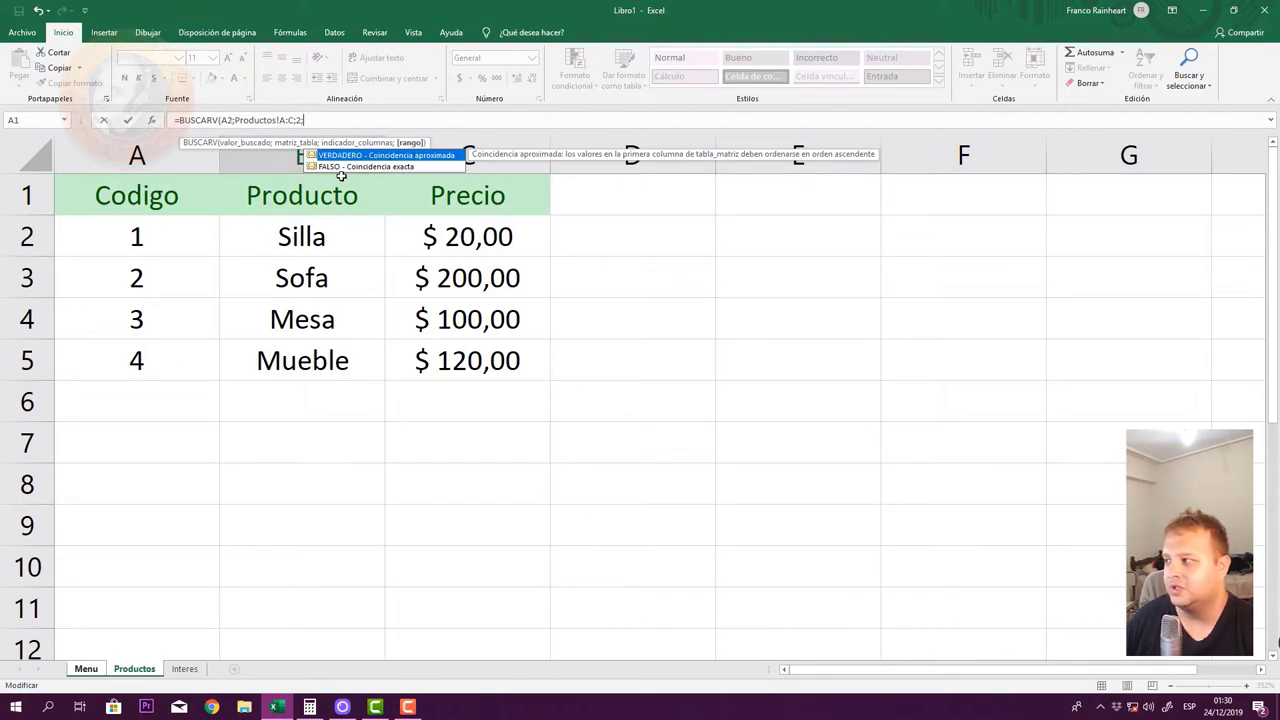
pyautogui.click(372, 170)
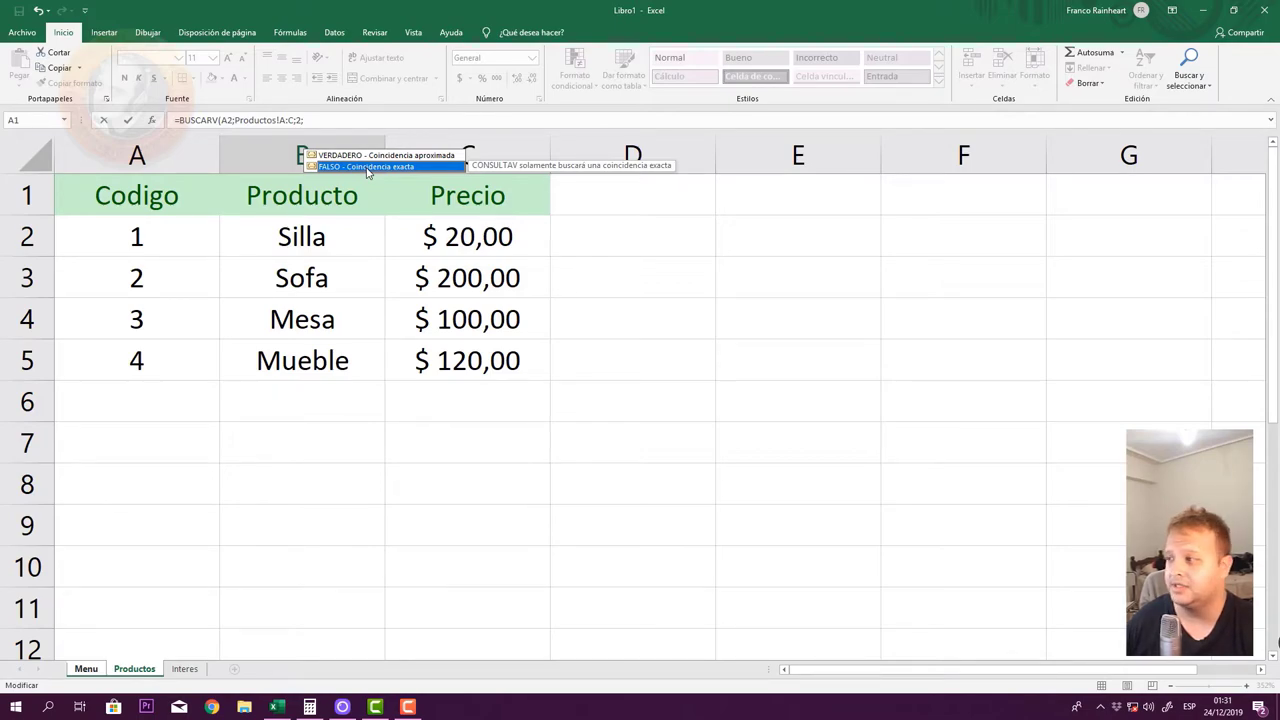
pyautogui.doubleClick(367, 166)
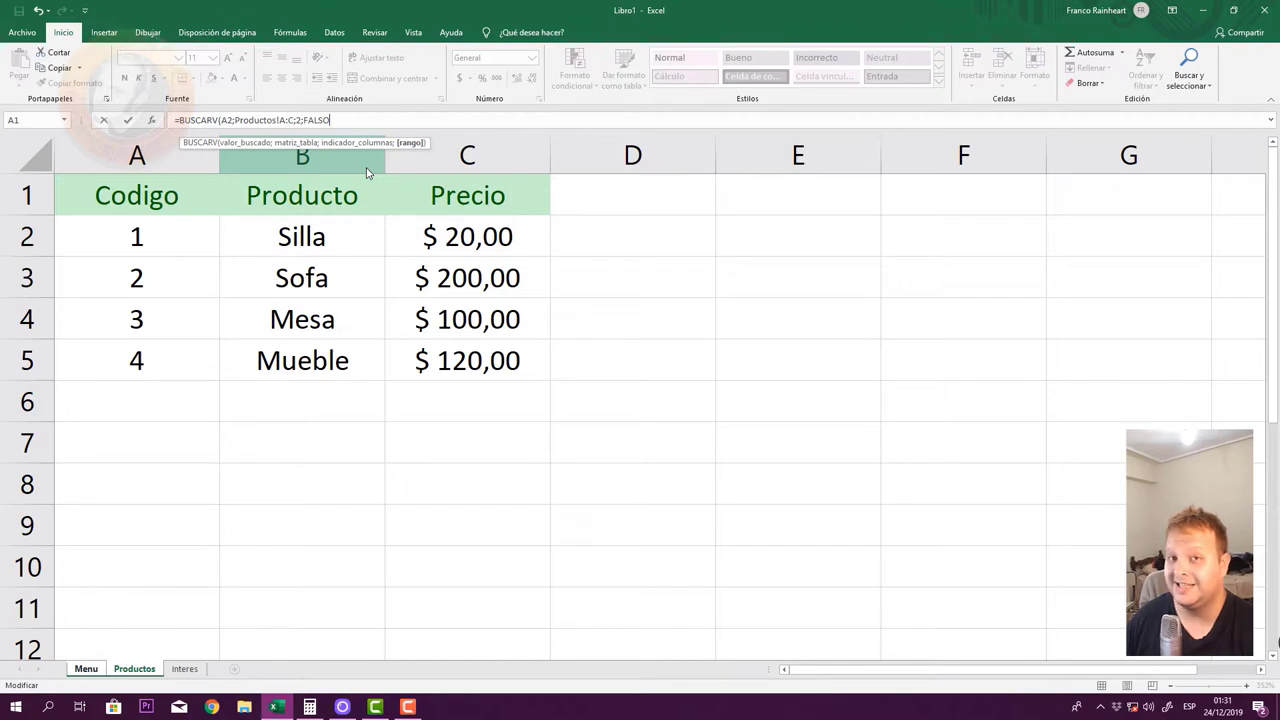
# - Commit the lookup formula and enter code 3 in A2 so B2 shows Mesa
pyautogui.press('Return')
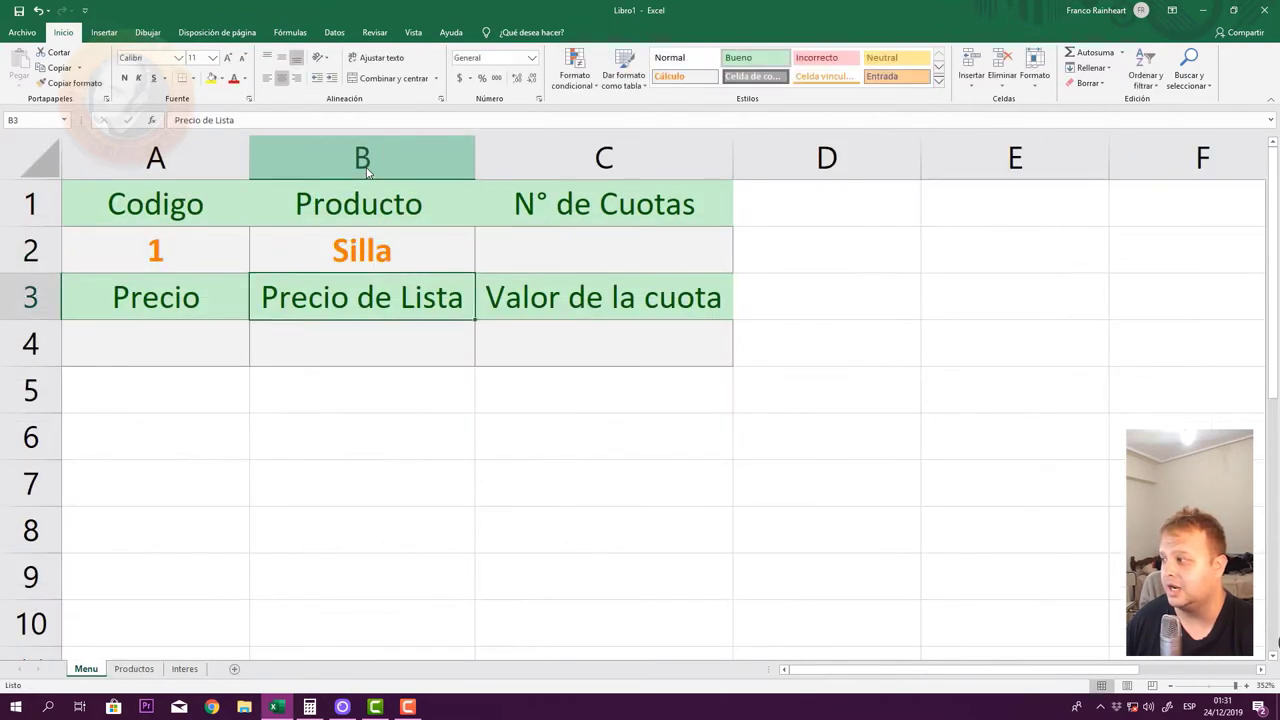
pyautogui.click(217, 257)
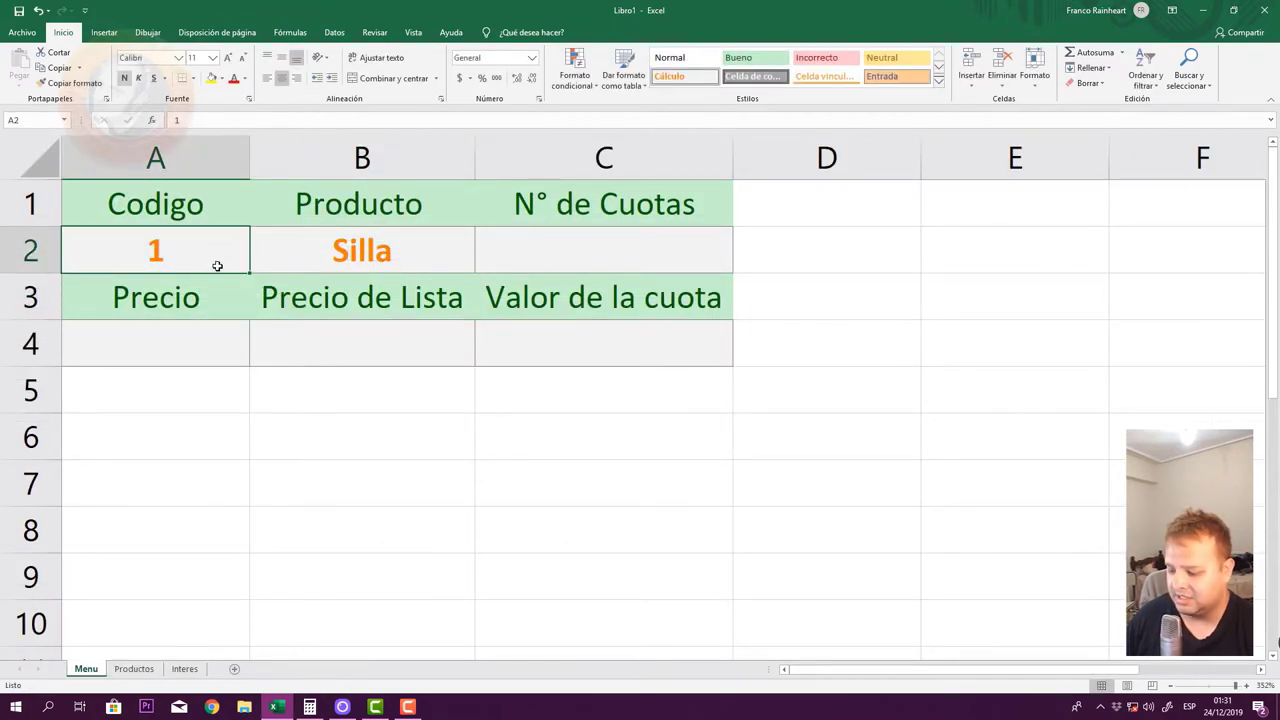
pyautogui.write('3')
pyautogui.press('Return')
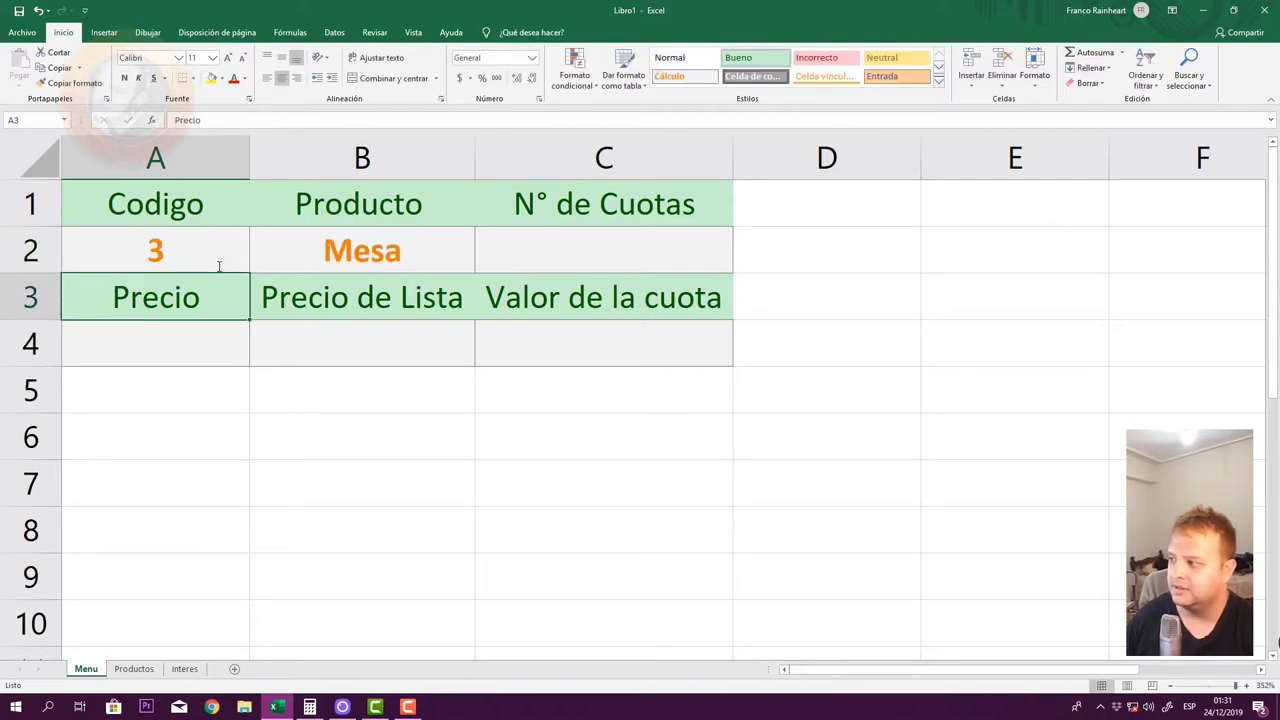
# - Copy the B2 BUSCARV formula's text from the formula bar
pyautogui.click(355, 248)
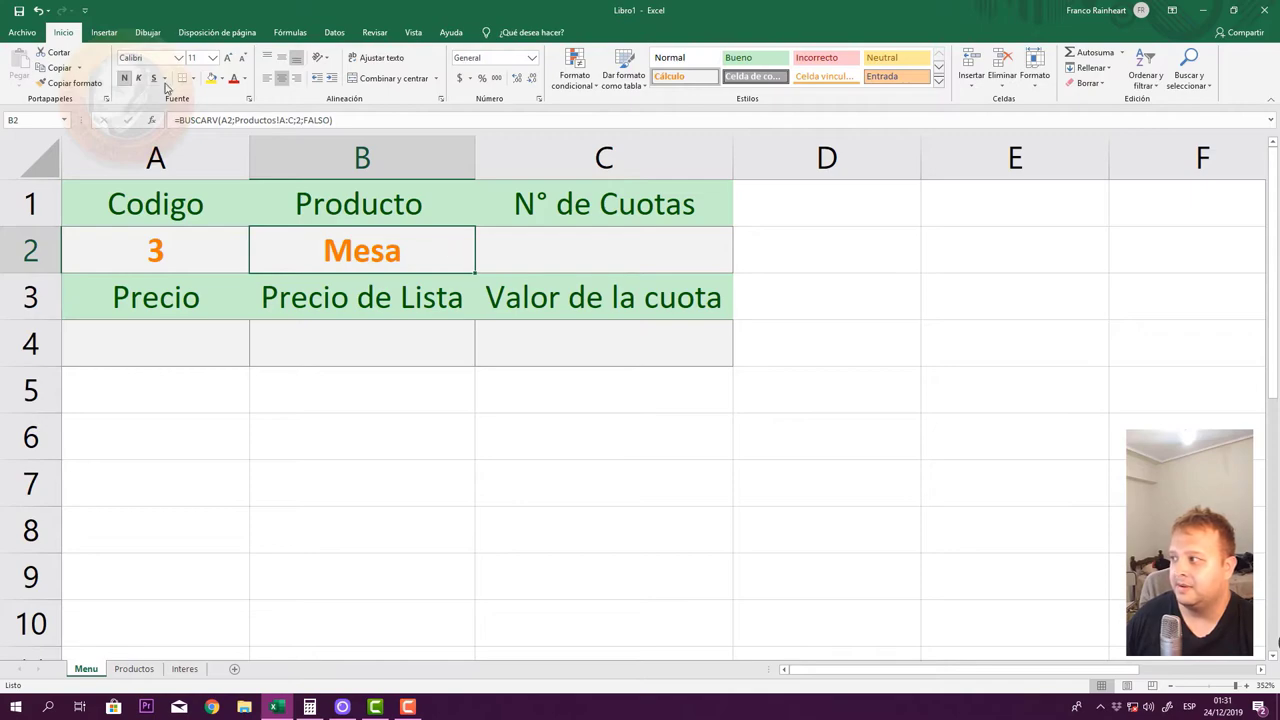
pyautogui.moveTo(355, 121); pyautogui.dragTo(174, 121)
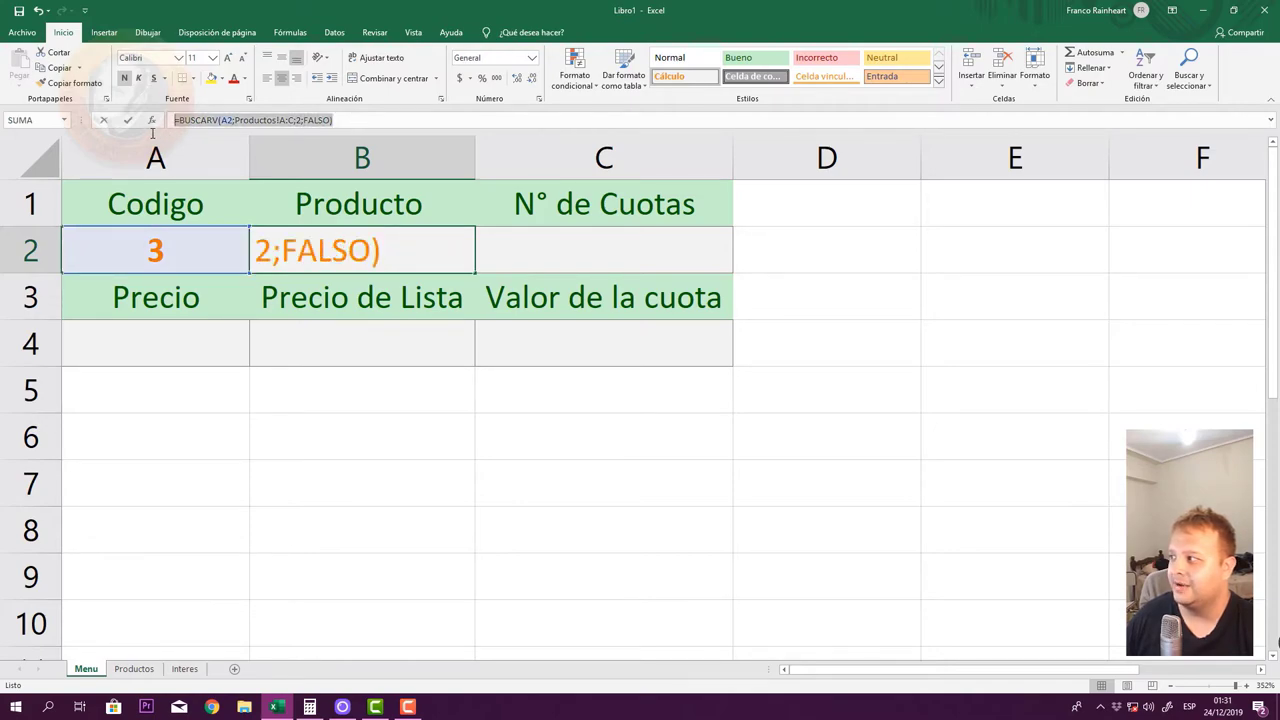
pyautogui.press('Return')
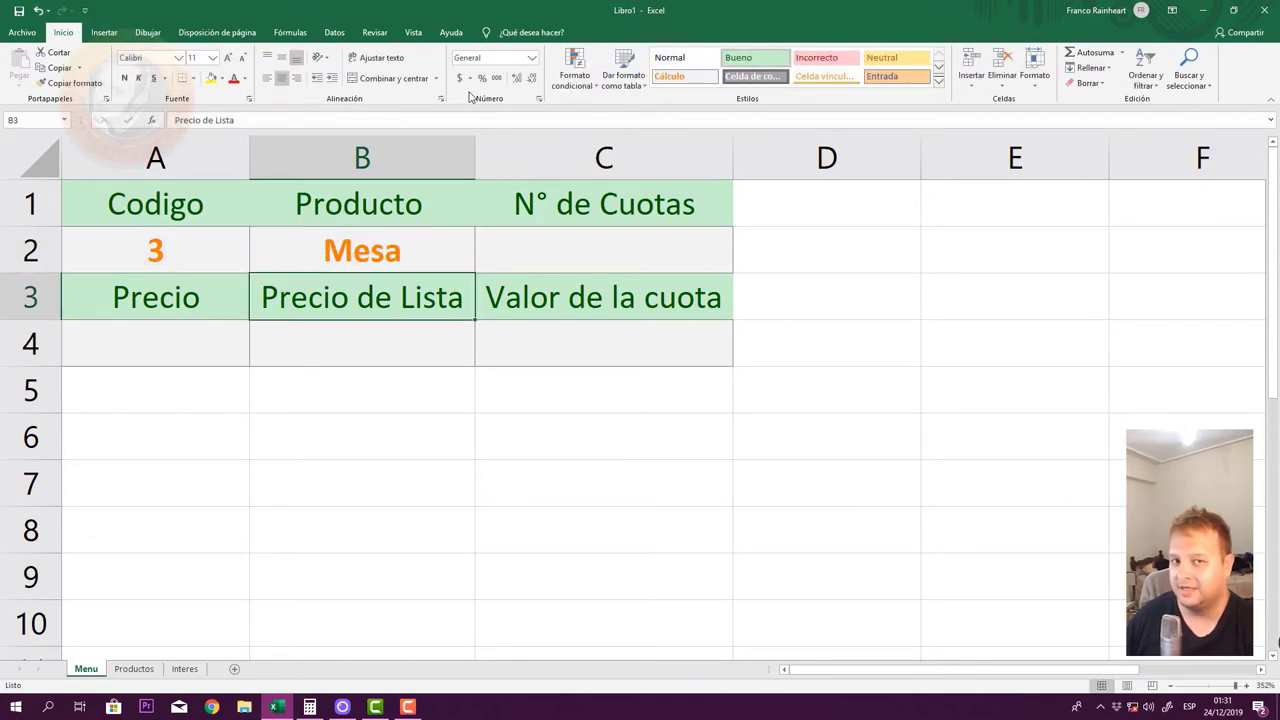
pyautogui.click(398, 243)
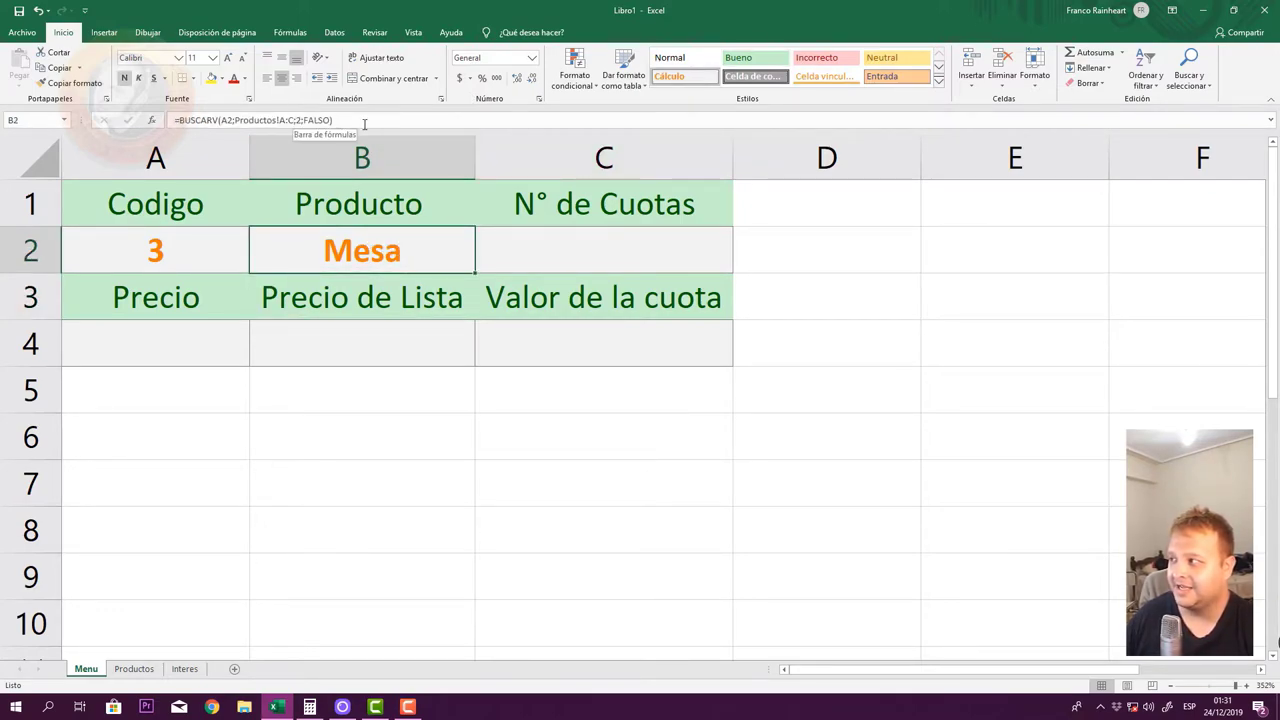
pyautogui.moveTo(356, 121); pyautogui.dragTo(172, 121)
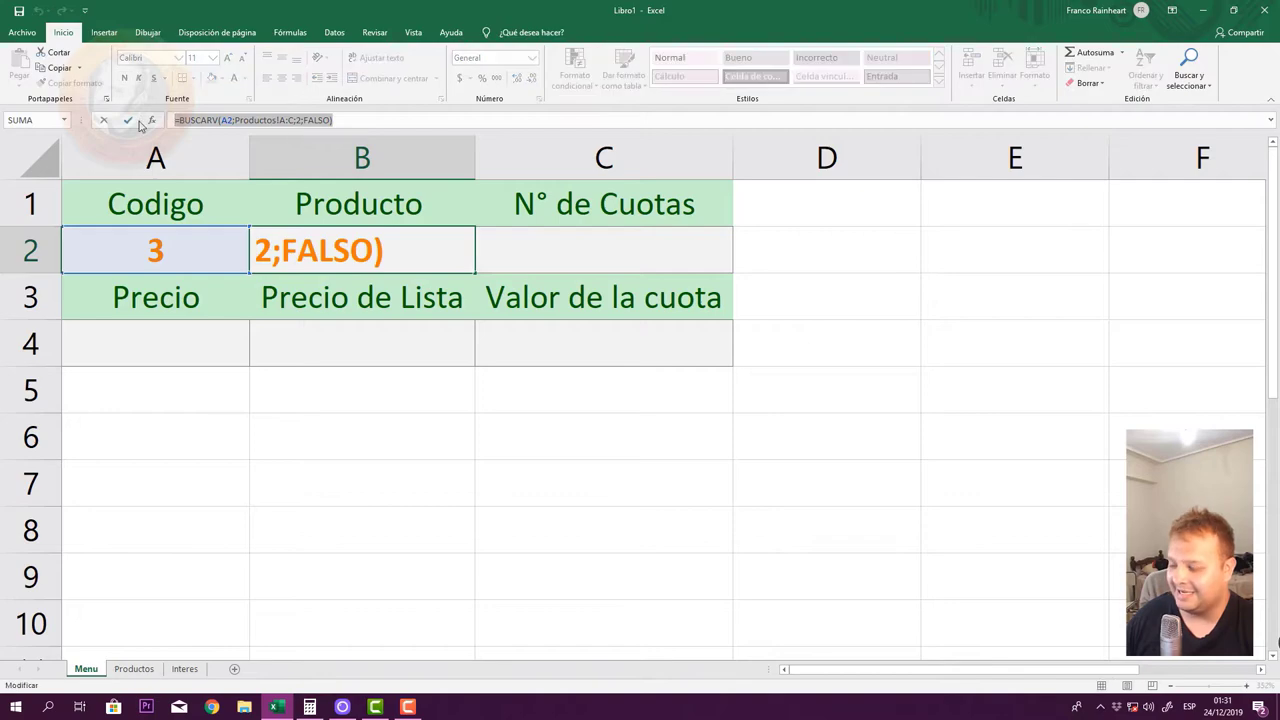
pyautogui.rightClick(207, 119)
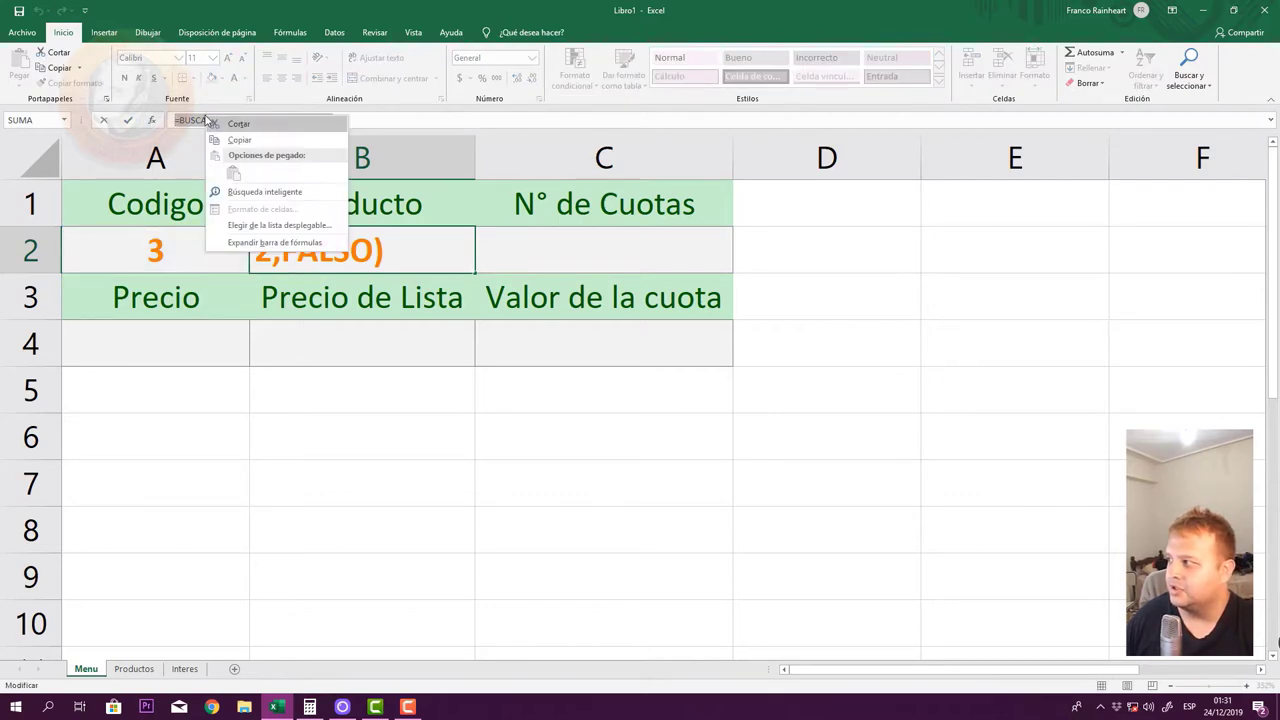
pyautogui.click(222, 140)
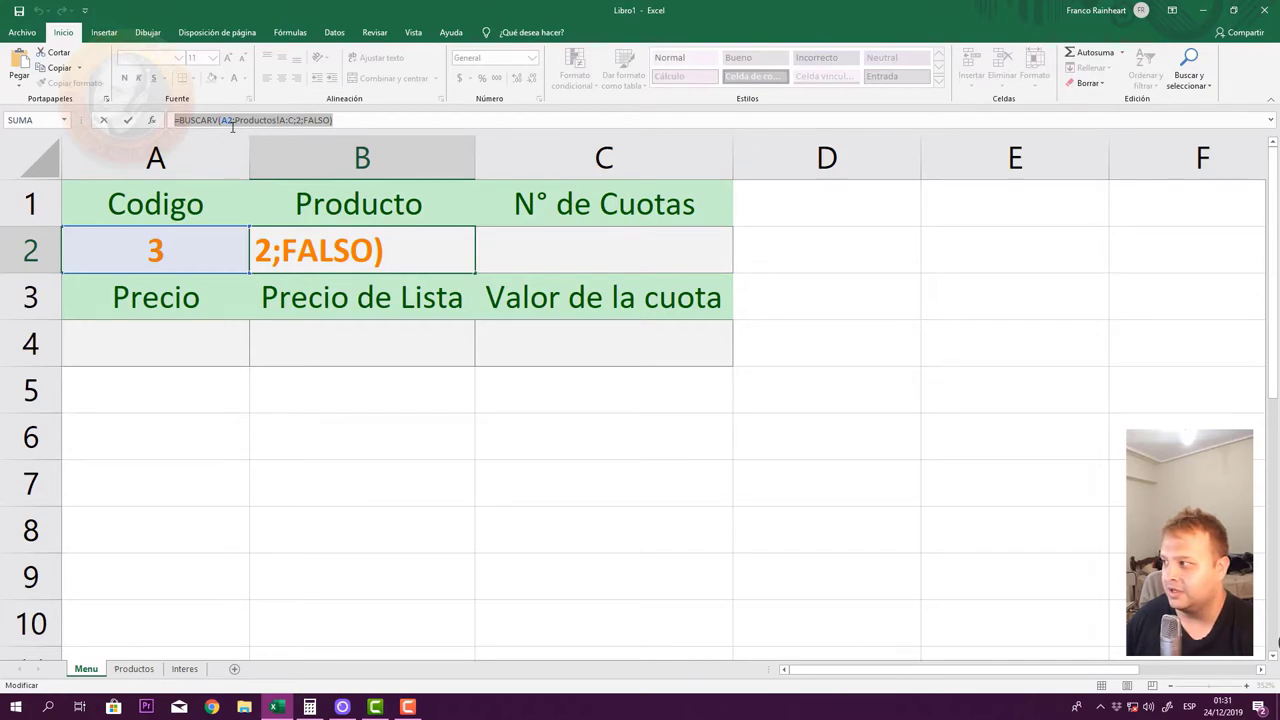
pyautogui.press('Return')
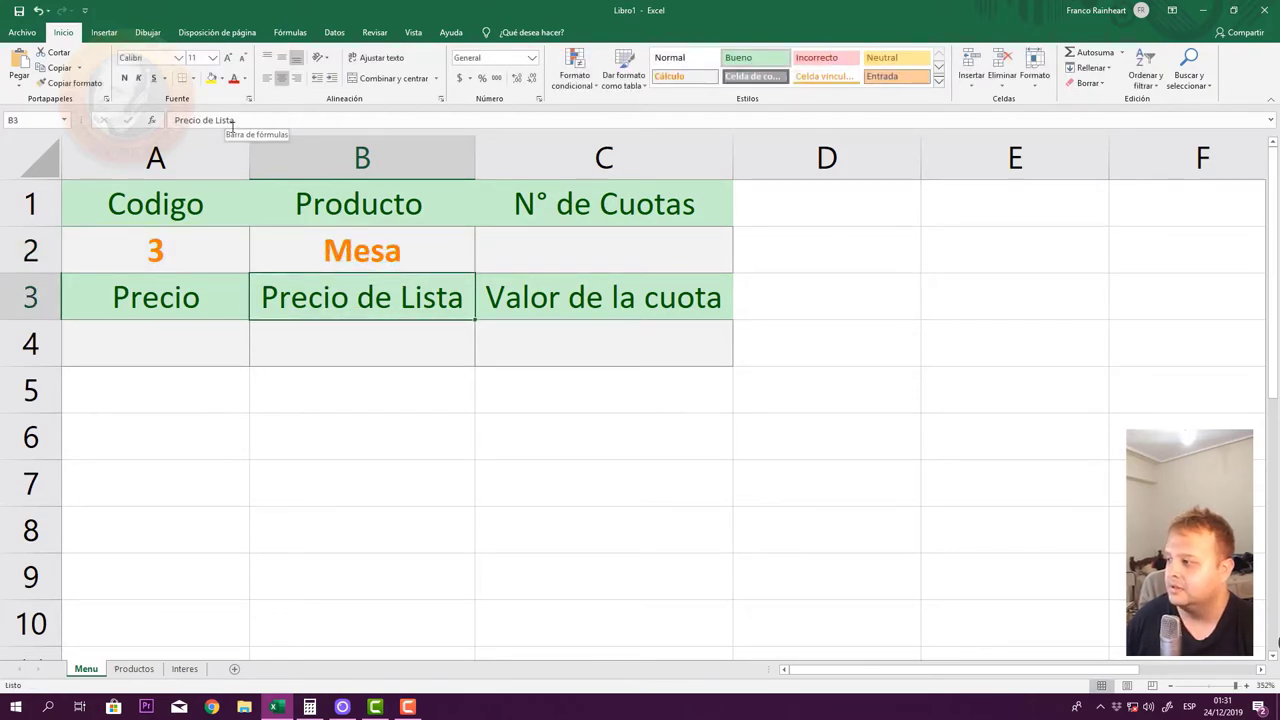
pyautogui.click(241, 342)
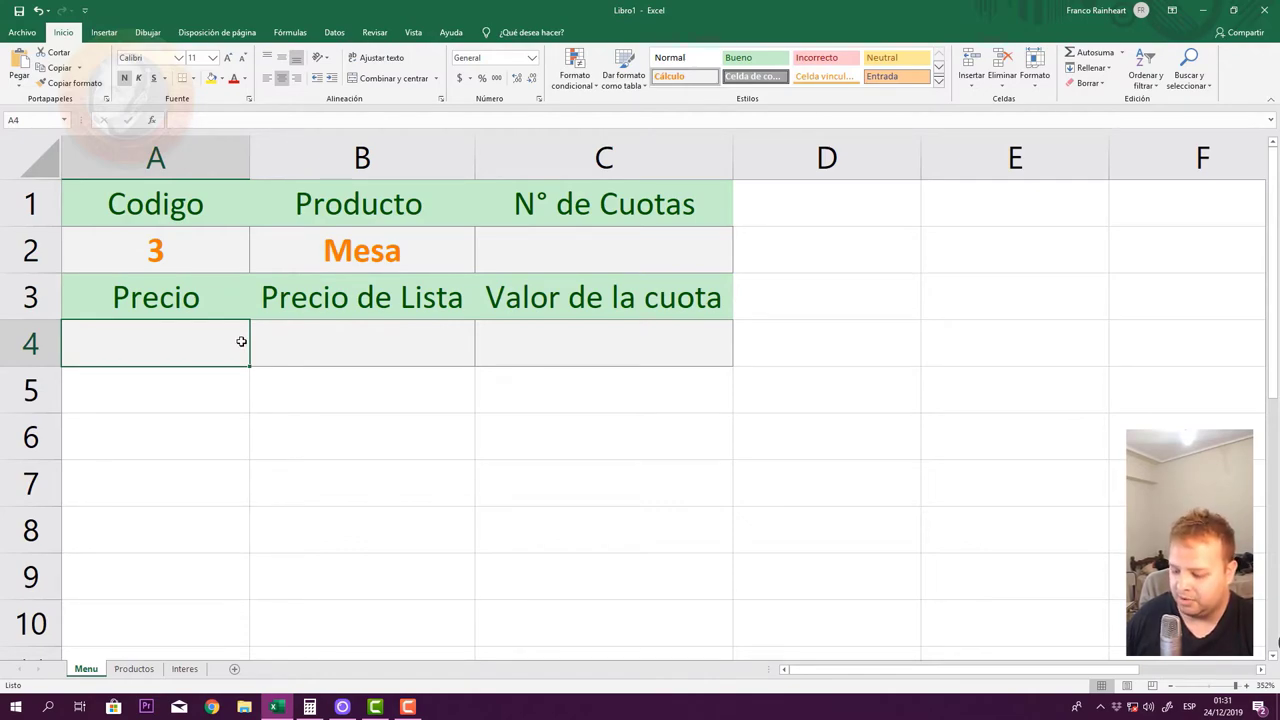
# - Paste the copied BUSCARV formula into Precio cell A4 and compare it with B2
pyautogui.rightClick(241, 342)
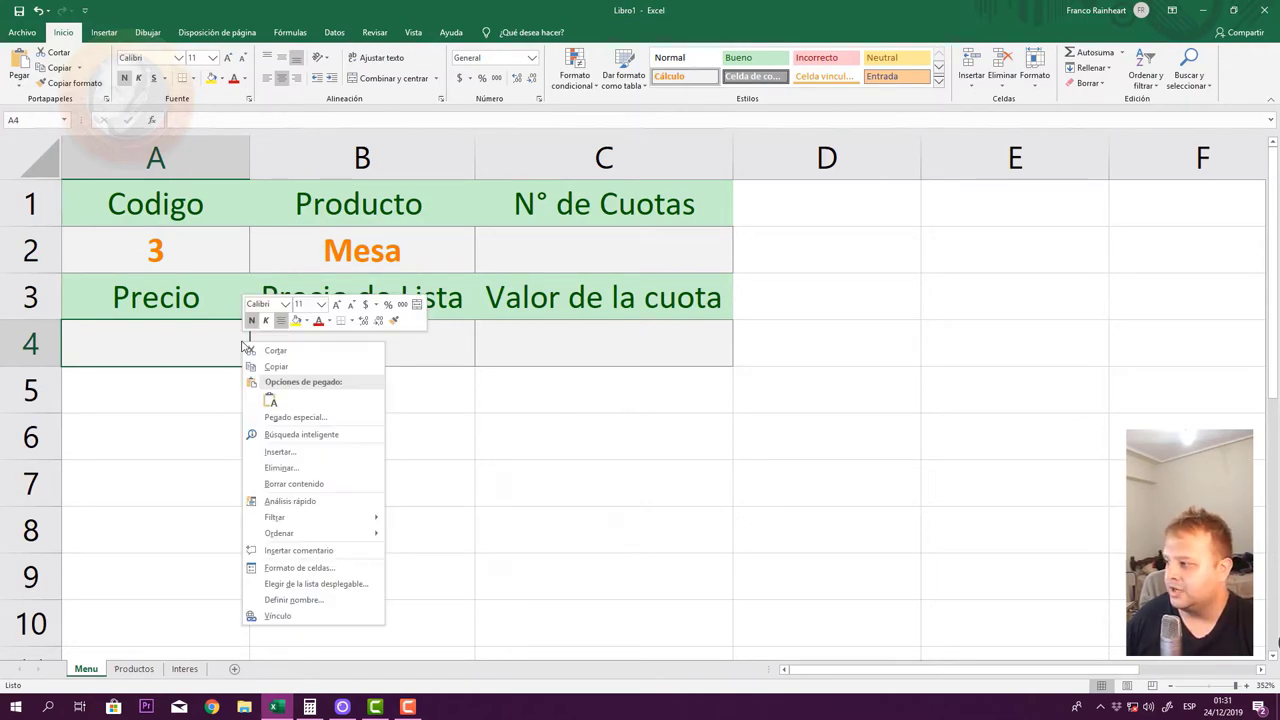
pyautogui.click(272, 400)
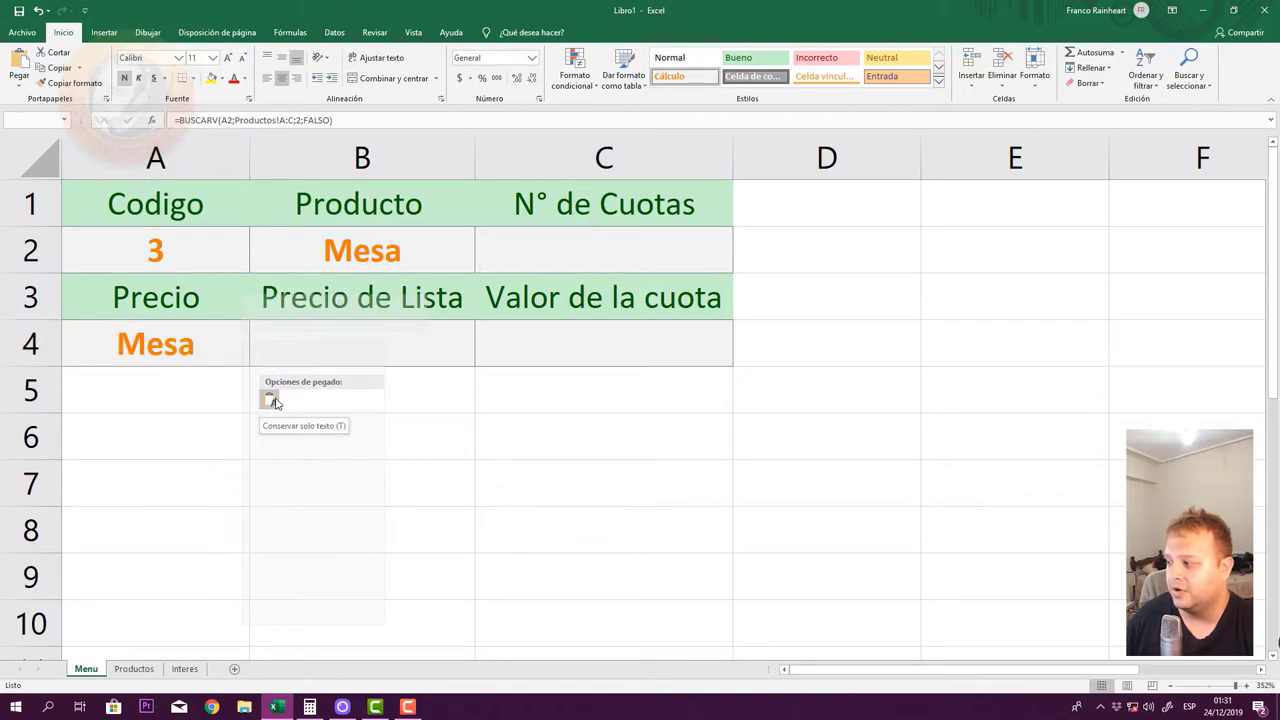
pyautogui.click(272, 400)
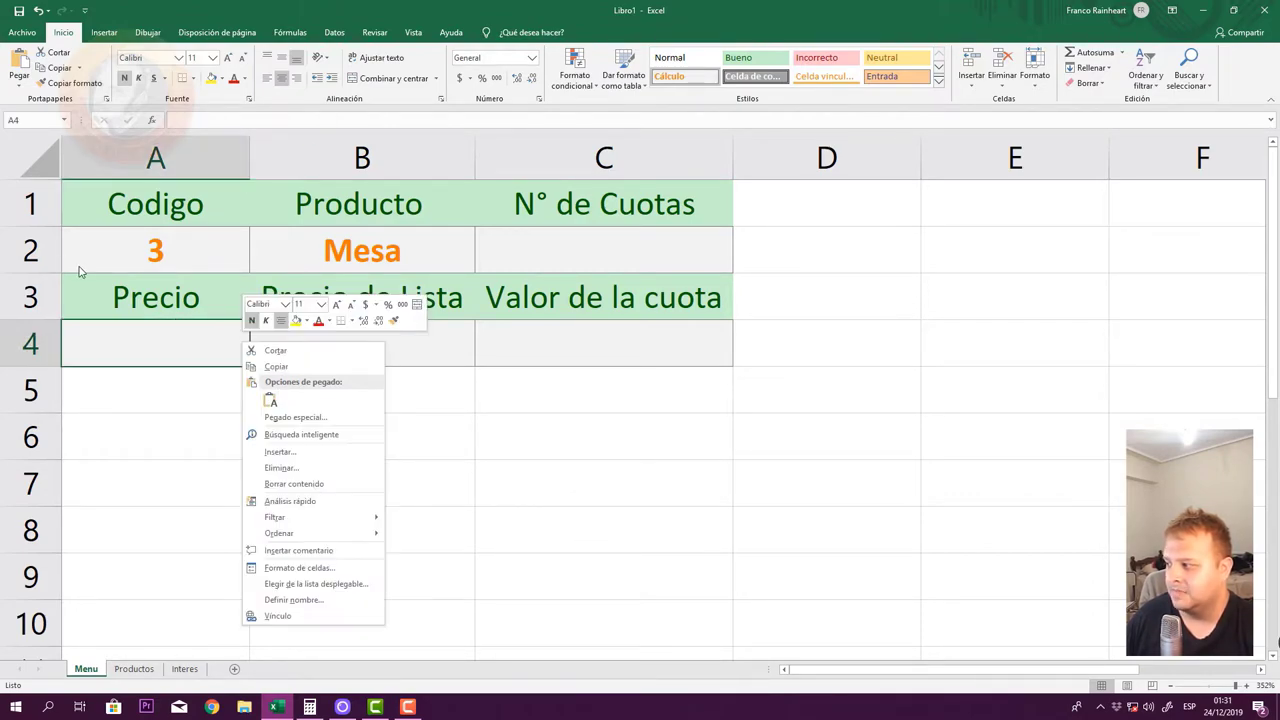
pyautogui.click(210, 352)
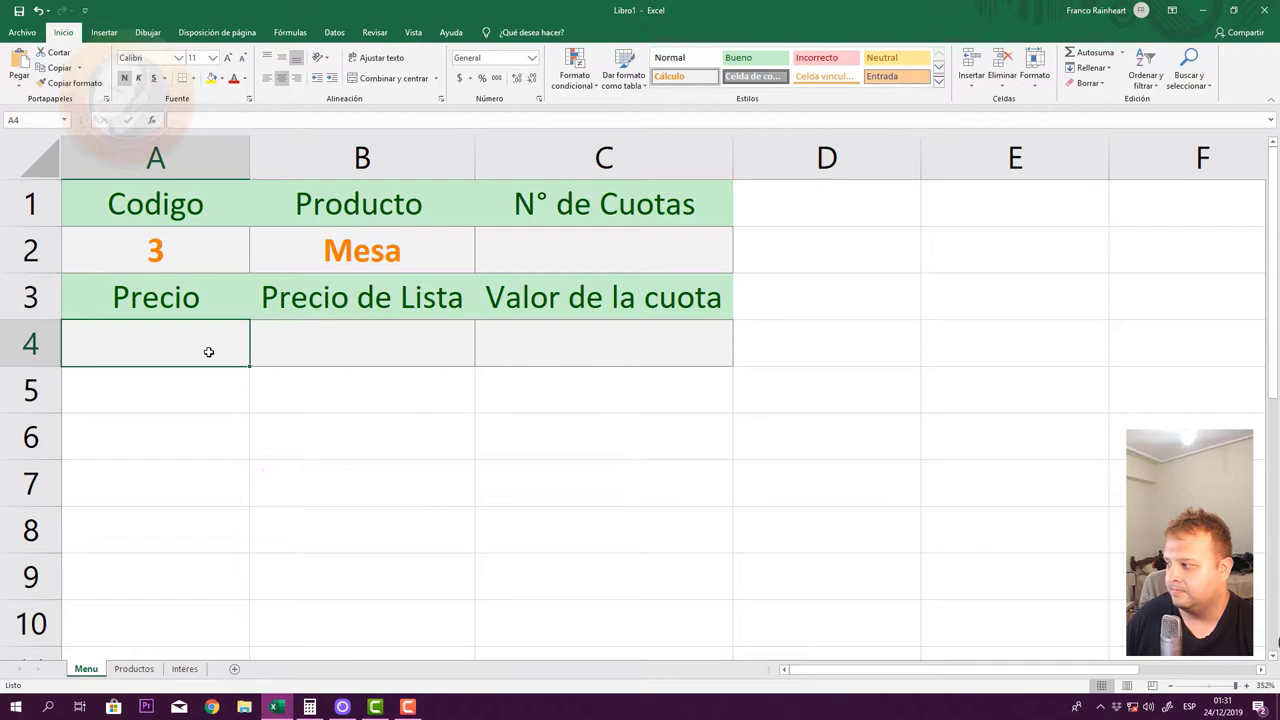
pyautogui.hotkey('ctrl', 'v')
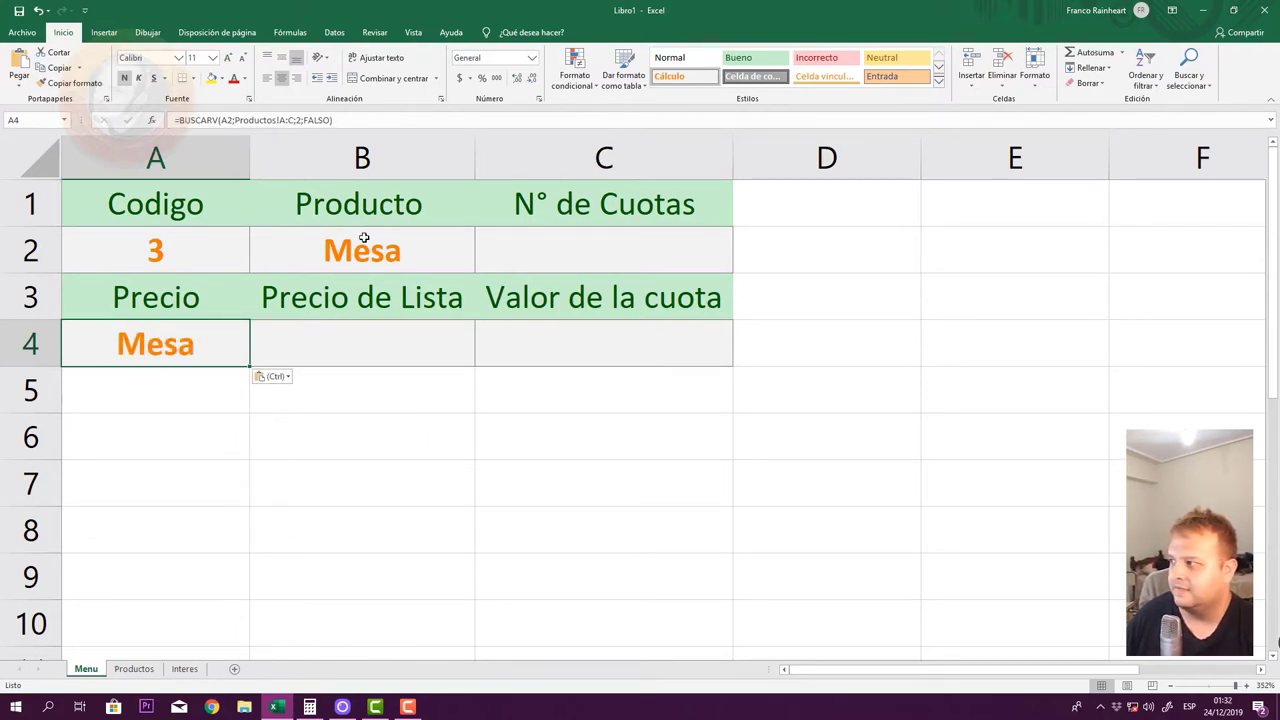
pyautogui.click(362, 240)
pyautogui.click(188, 340)
pyautogui.click(330, 240)
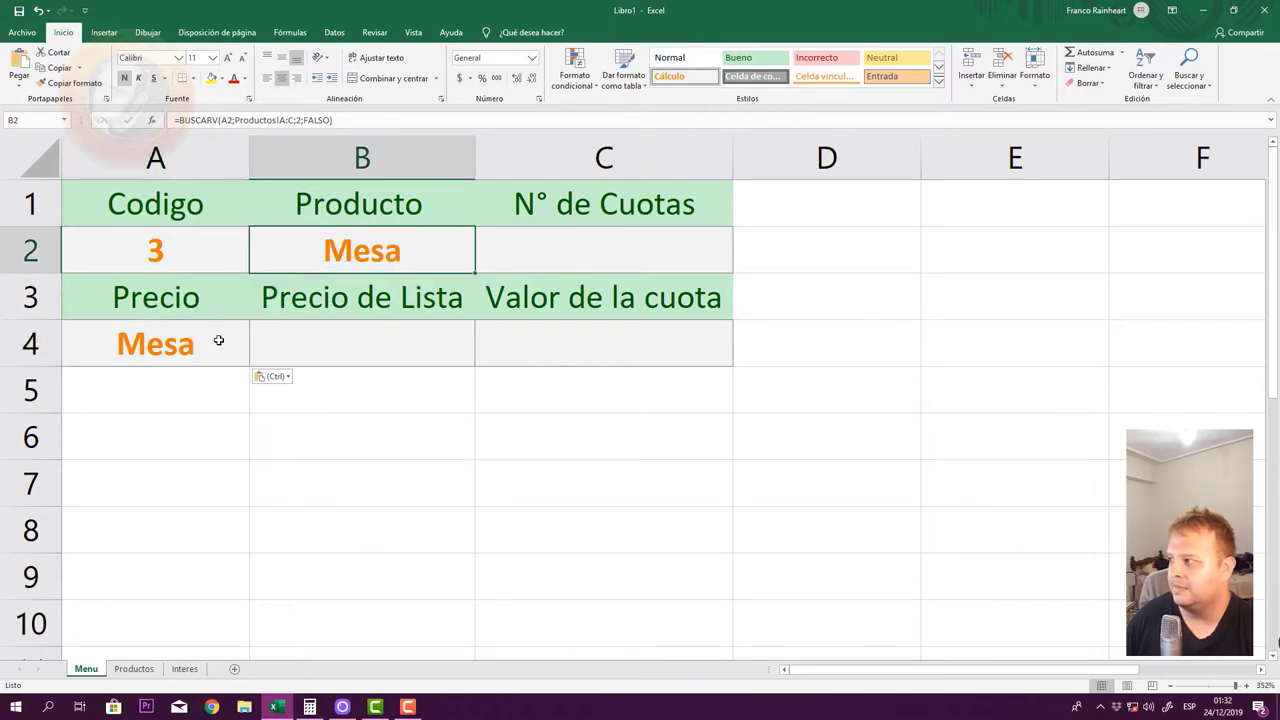
pyautogui.click(212, 340)
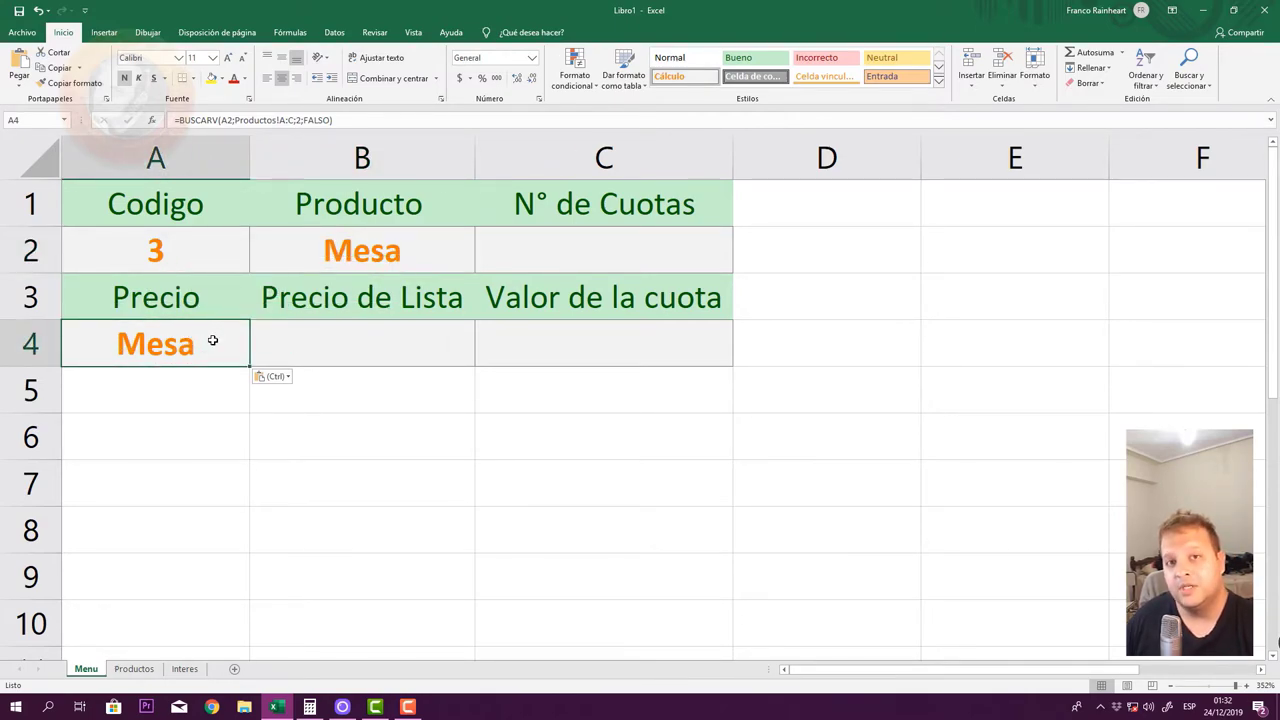
# - Change the A4 formula's column index from 2 to 3 so it returns the price
pyautogui.click(300, 120)
pyautogui.click(300, 120)
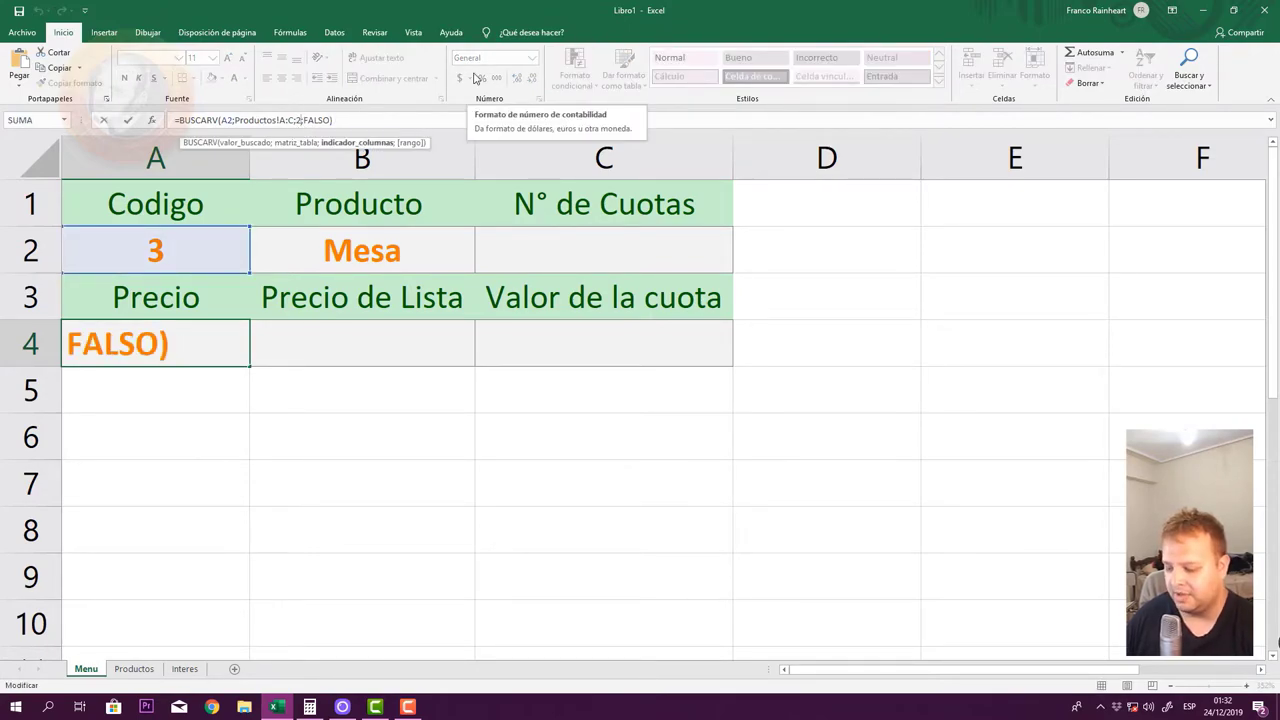
pyautogui.press('BackSpace')
pyautogui.write('3')
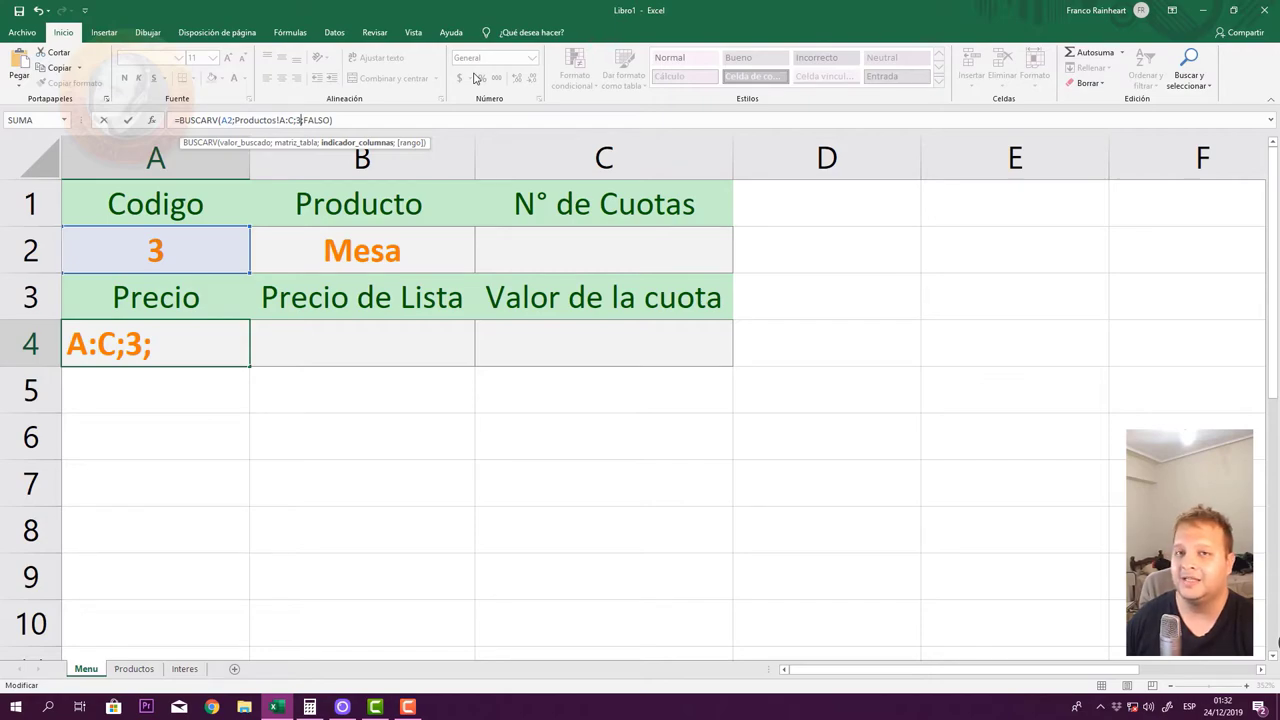
pyautogui.press('Return')
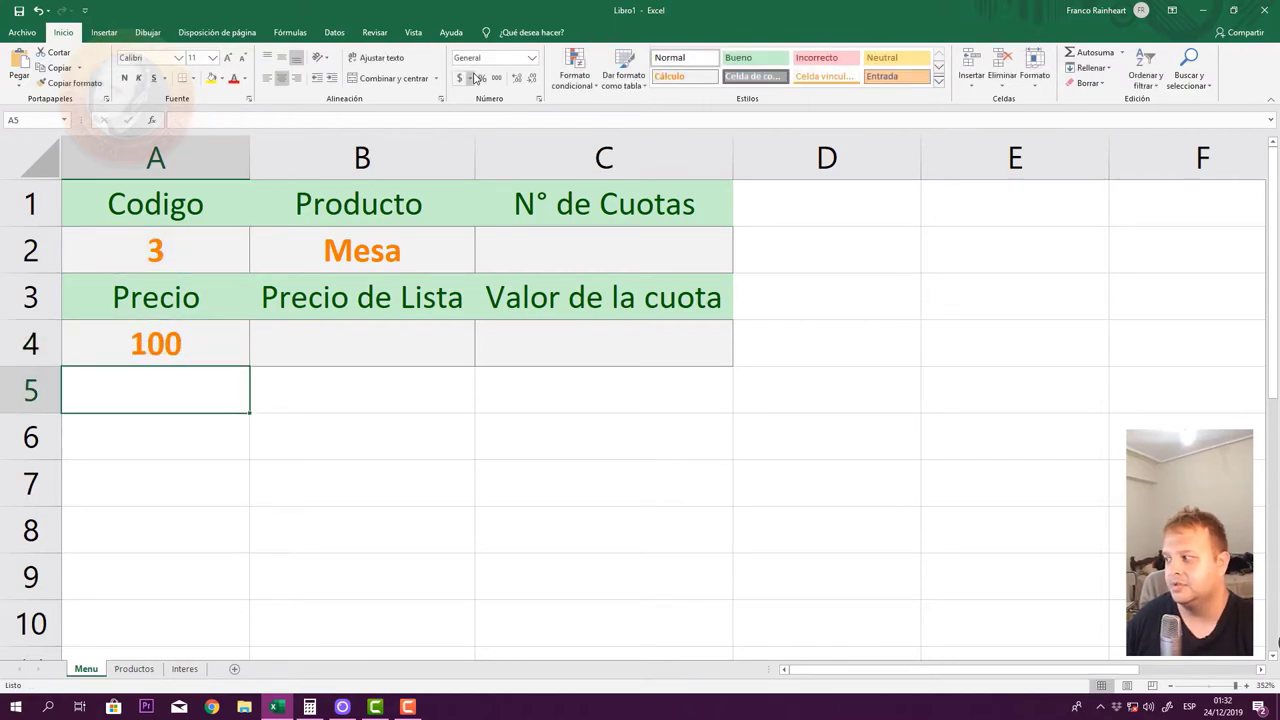
# - Change the product code in A2 to 2 so the product becomes Sofa
pyautogui.click(182, 240)
pyautogui.doubleClick(165, 236)
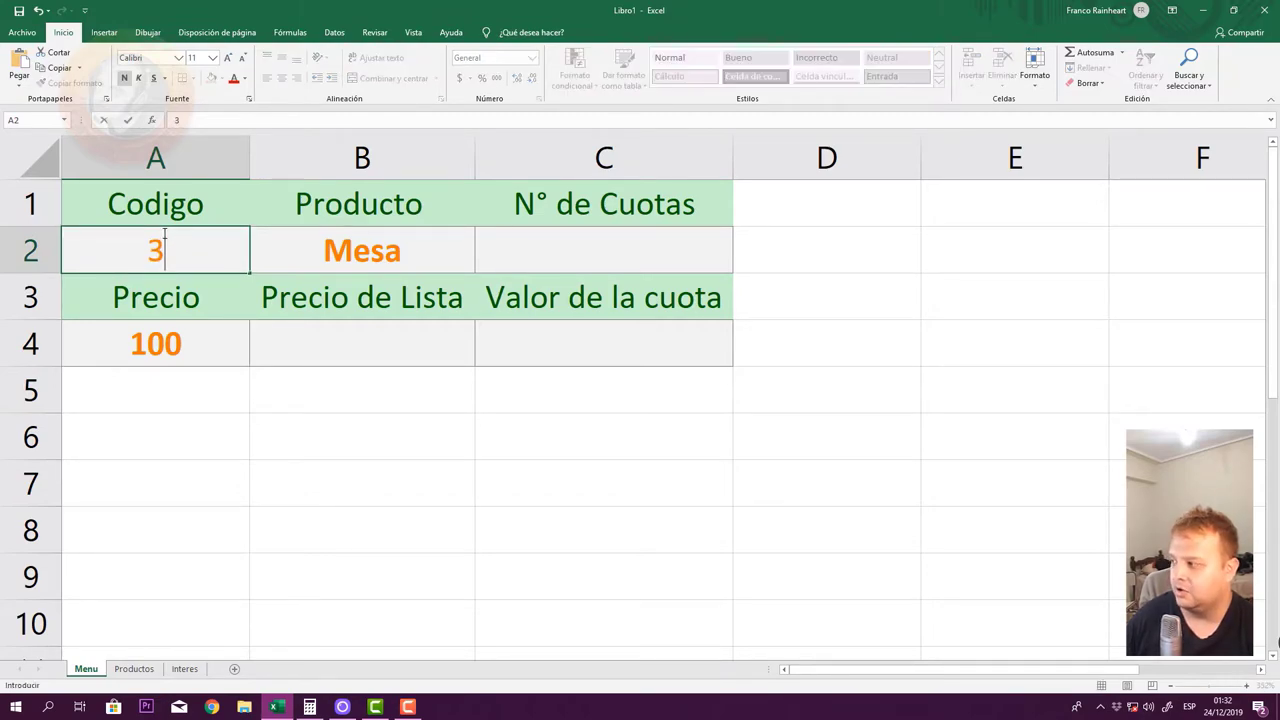
pyautogui.press('Return')
pyautogui.click(167, 234)
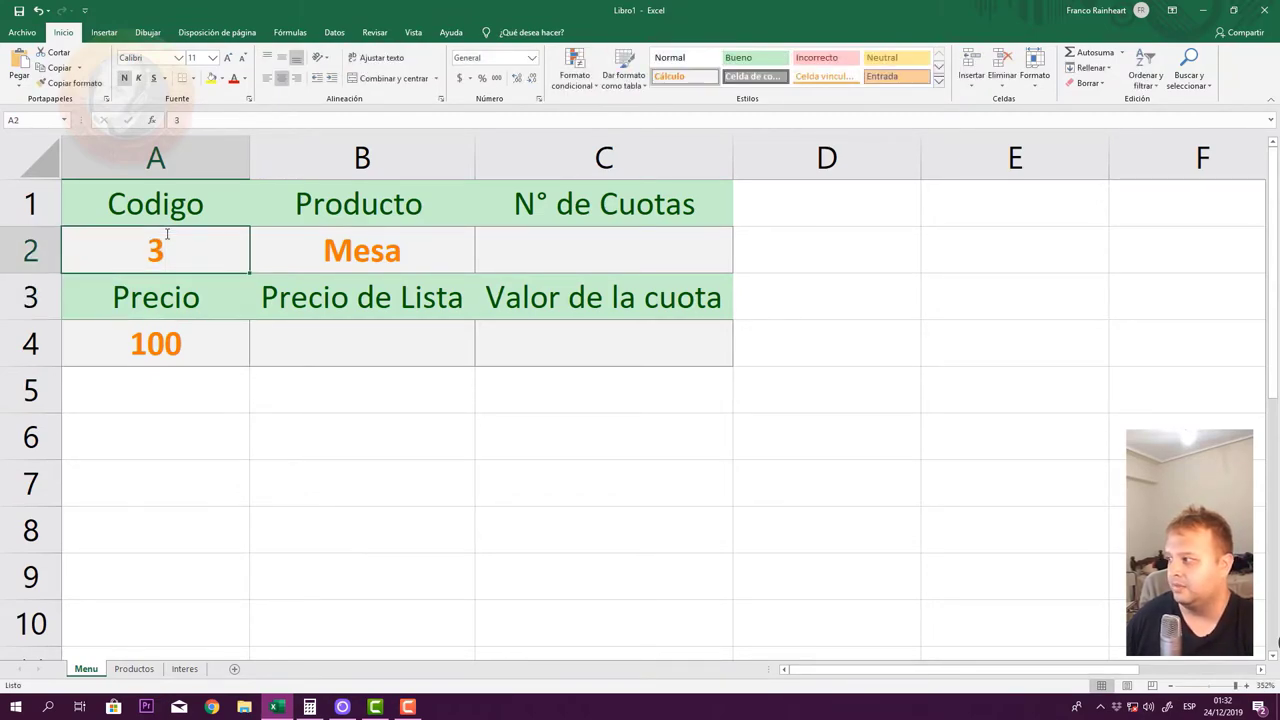
pyautogui.write('2')
pyautogui.press('Return')
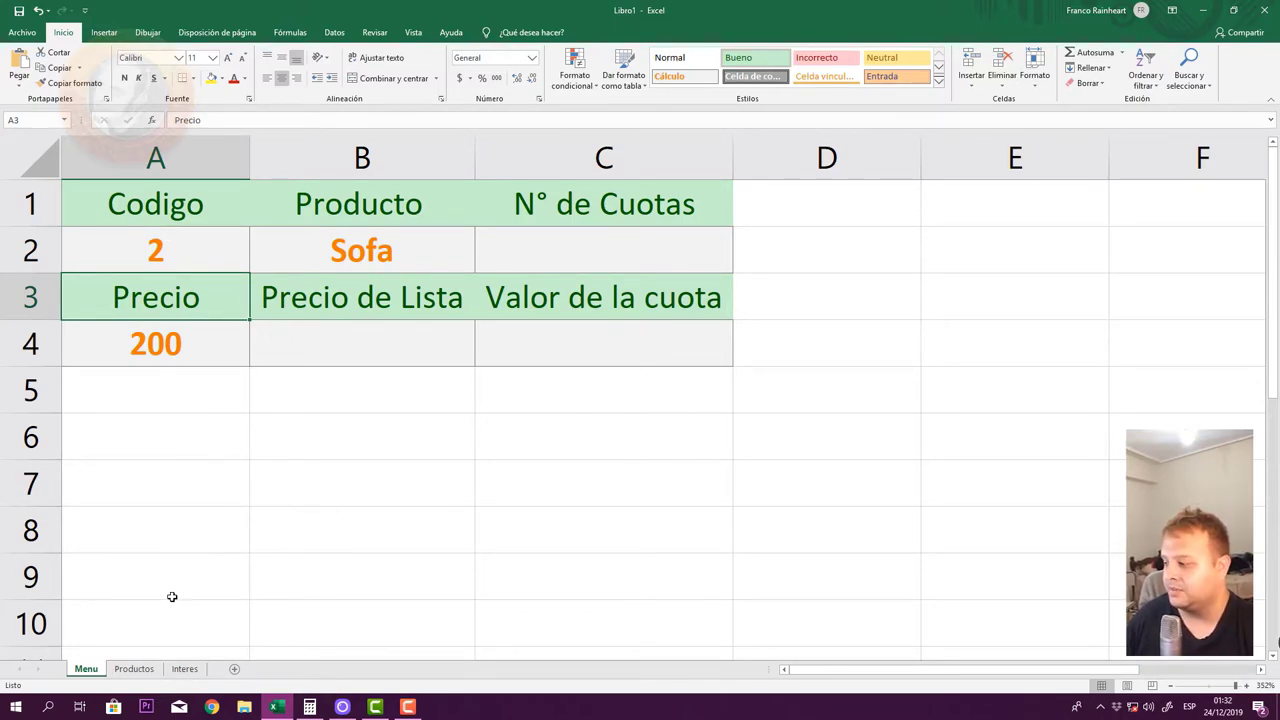
# - Format the A4 price as Accounting currency, showing $ 200,00
pyautogui.click(134, 668)
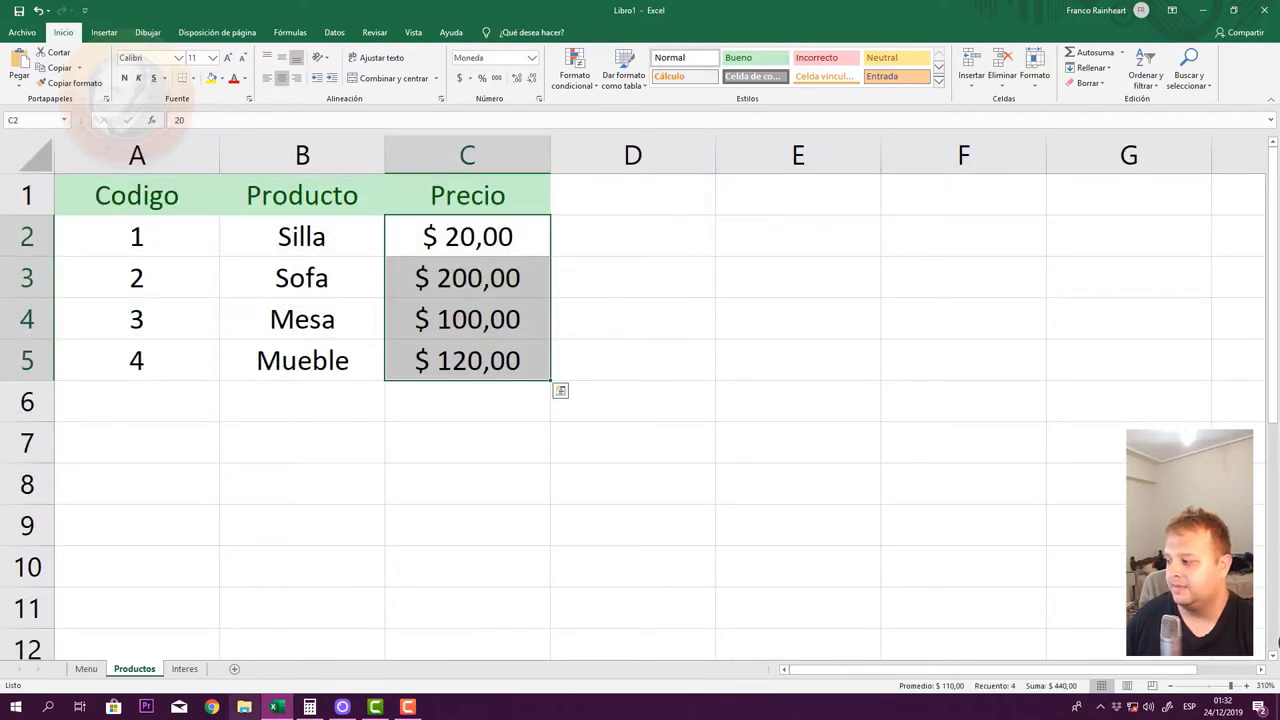
pyautogui.click(86, 668)
pyautogui.click(203, 357)
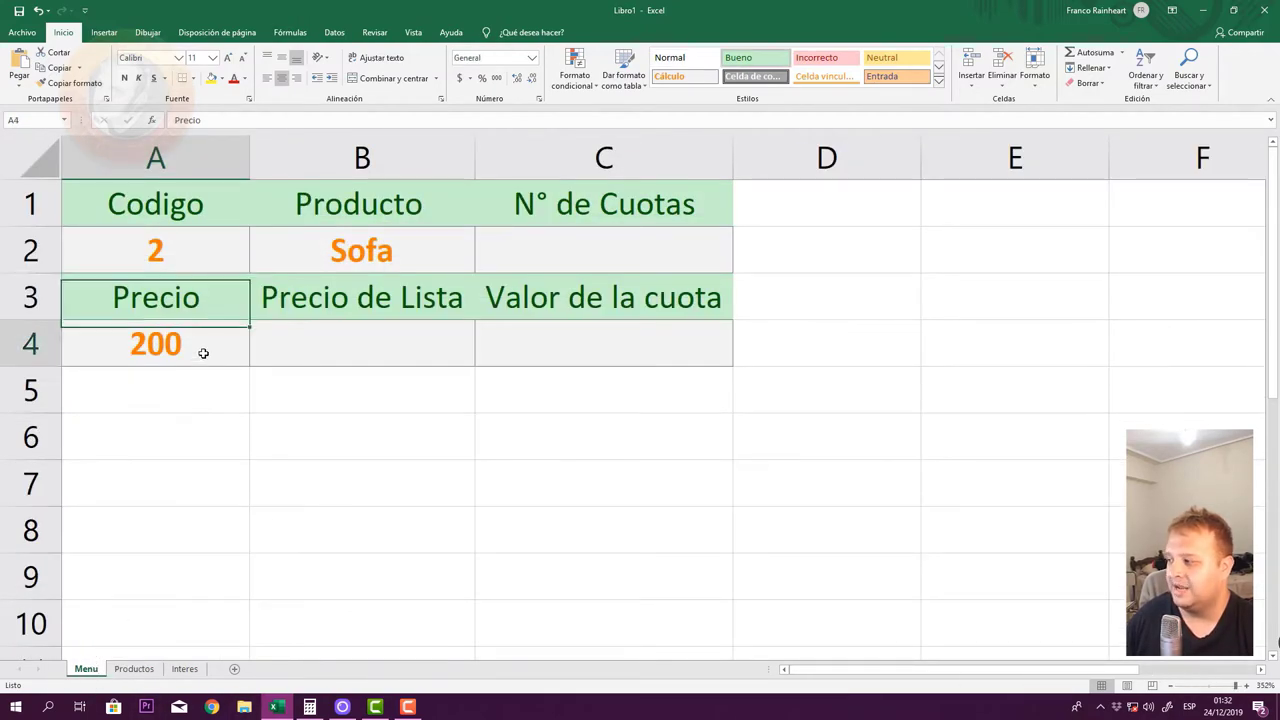
pyautogui.click(460, 78)
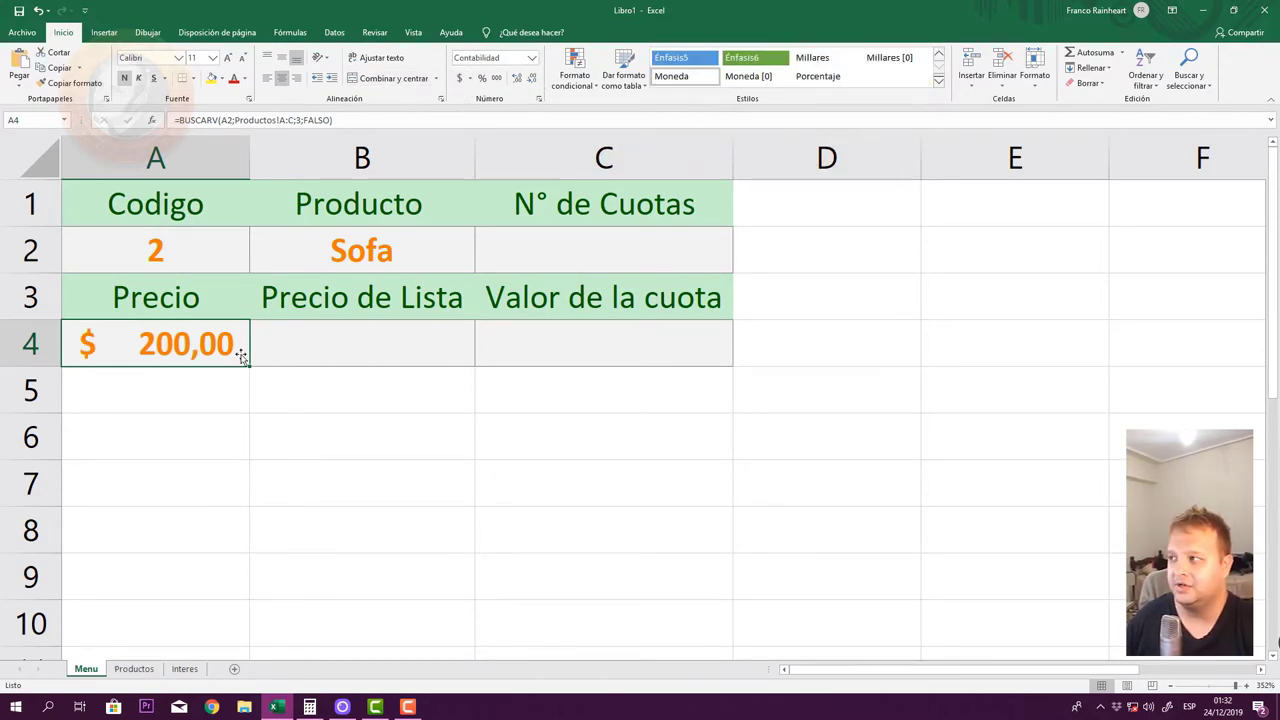
pyautogui.click(571, 254)
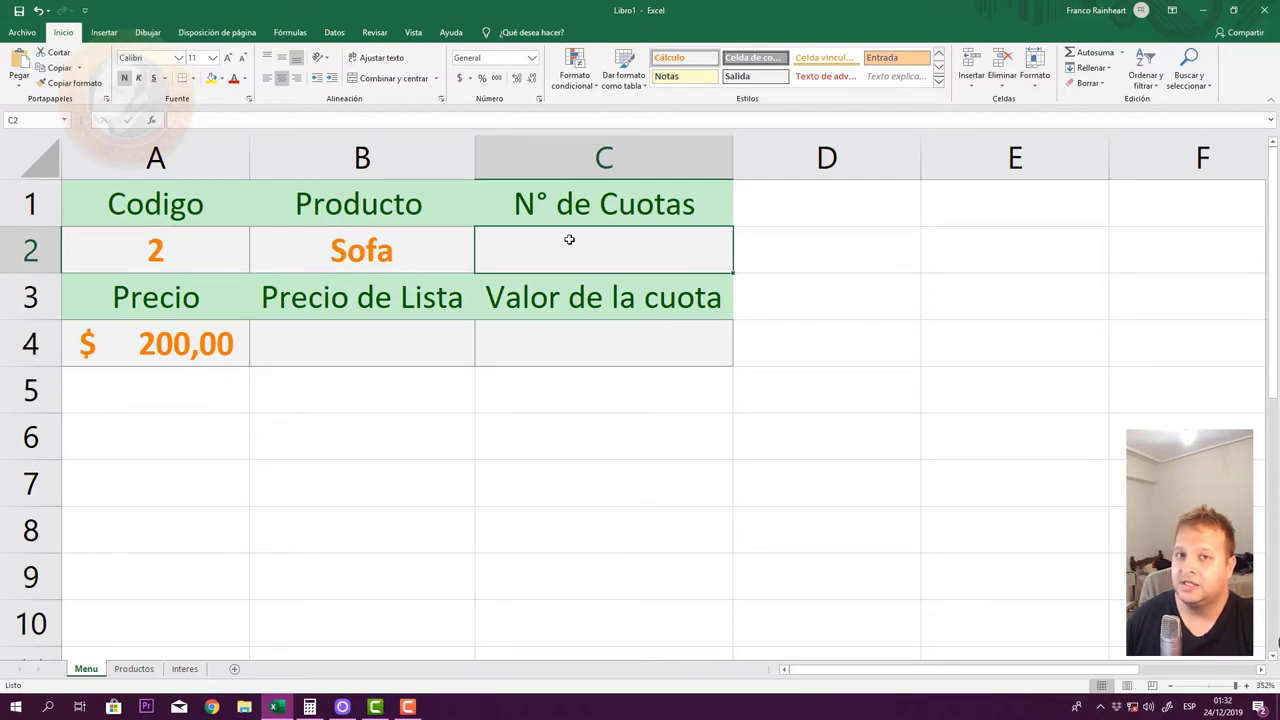
# - Give C2 list validation sourced from Interes!$A$2:$A$13, installments 1 to 12
pyautogui.click(338, 34)
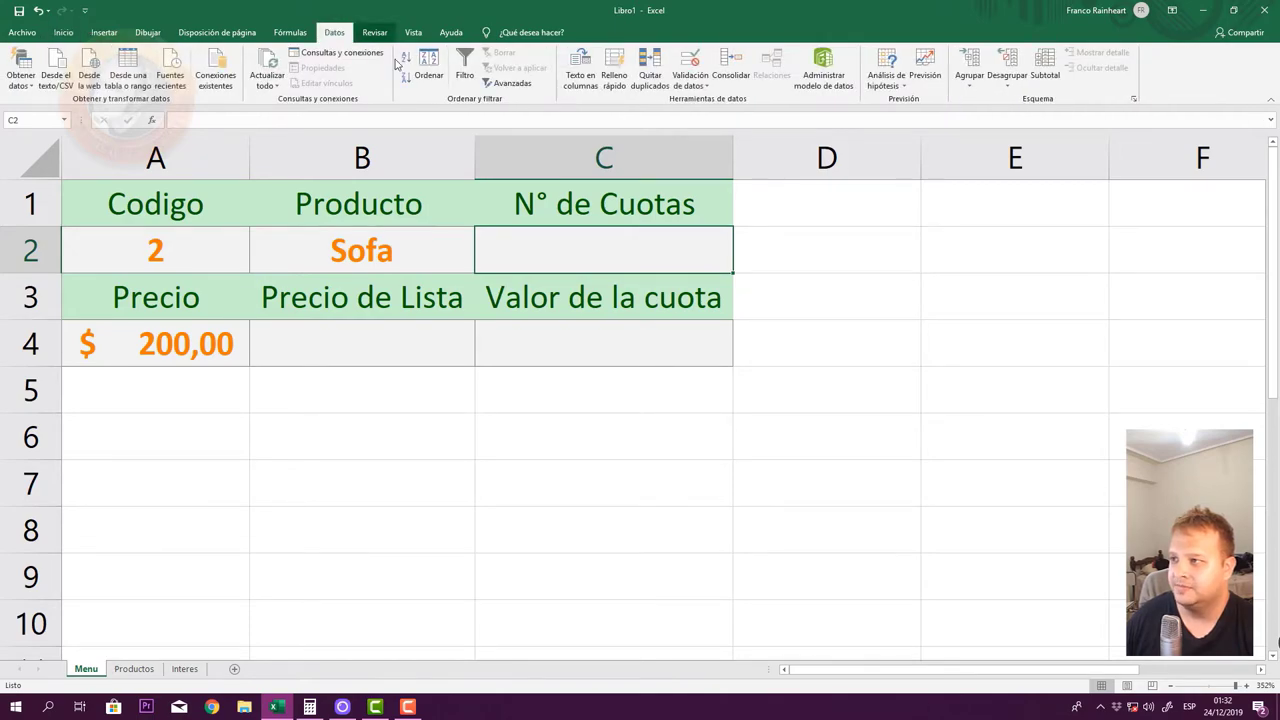
pyautogui.click(700, 87)
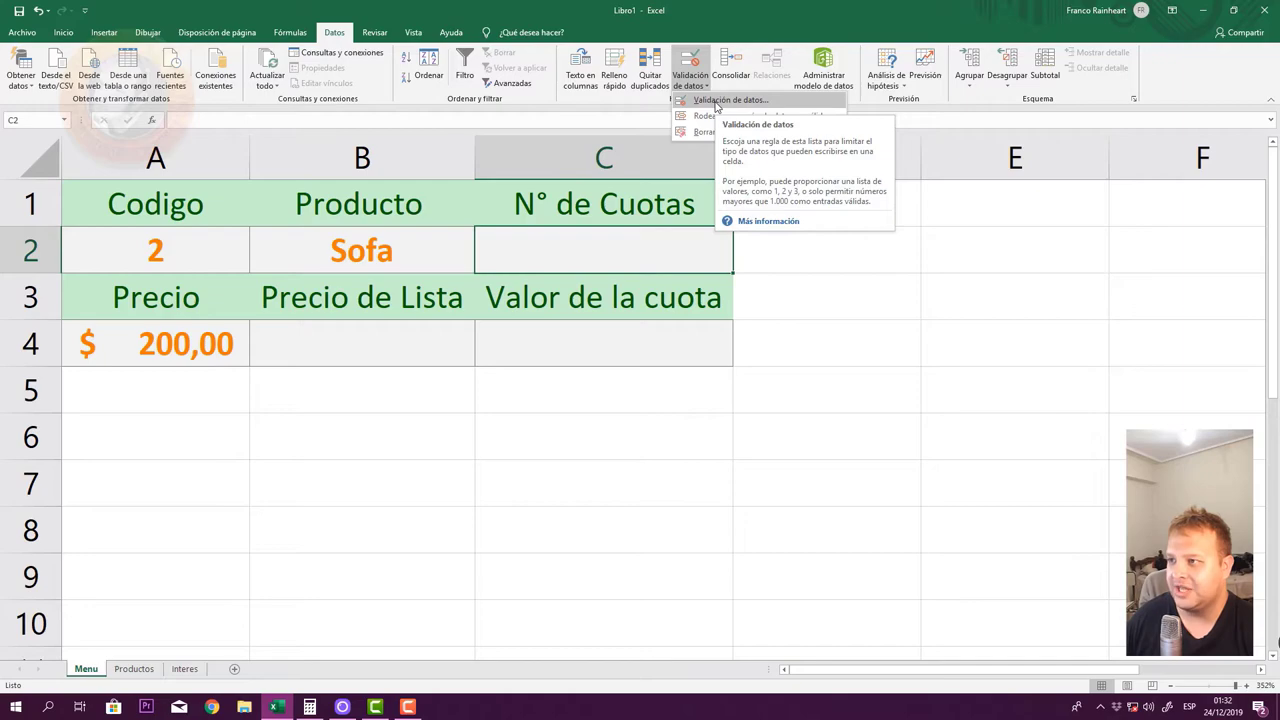
pyautogui.click(716, 101)
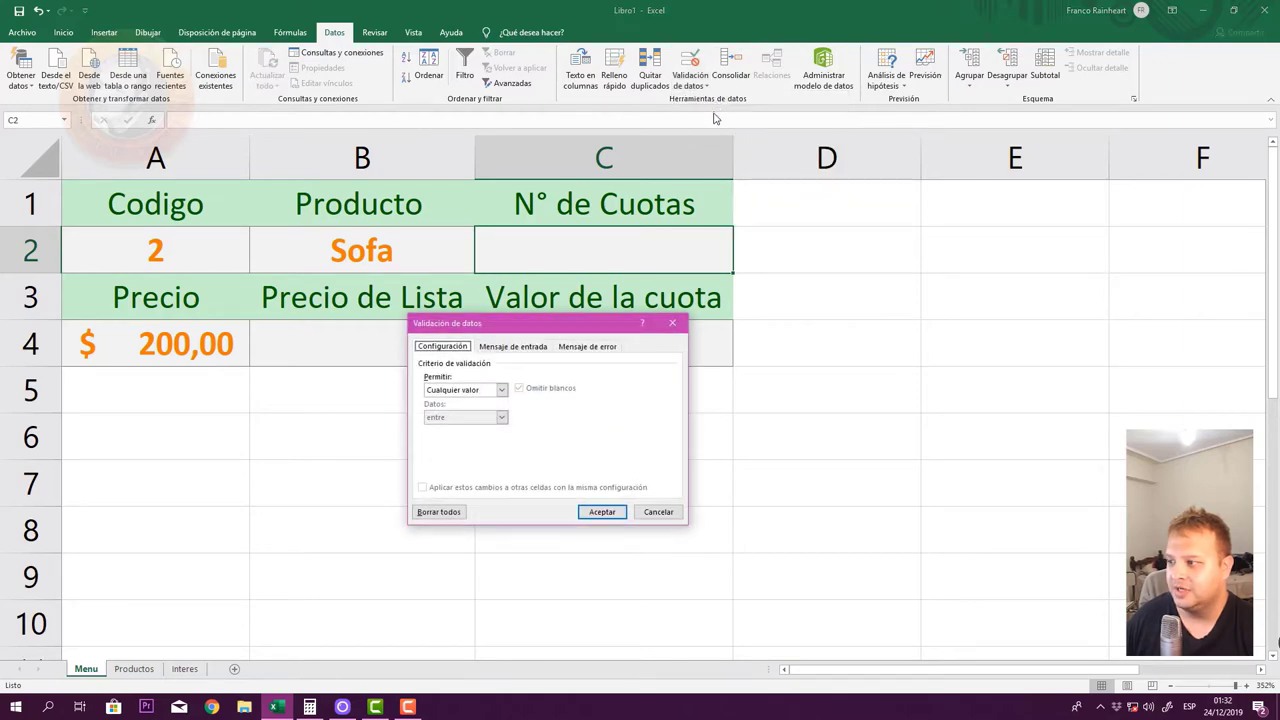
pyautogui.click(503, 392)
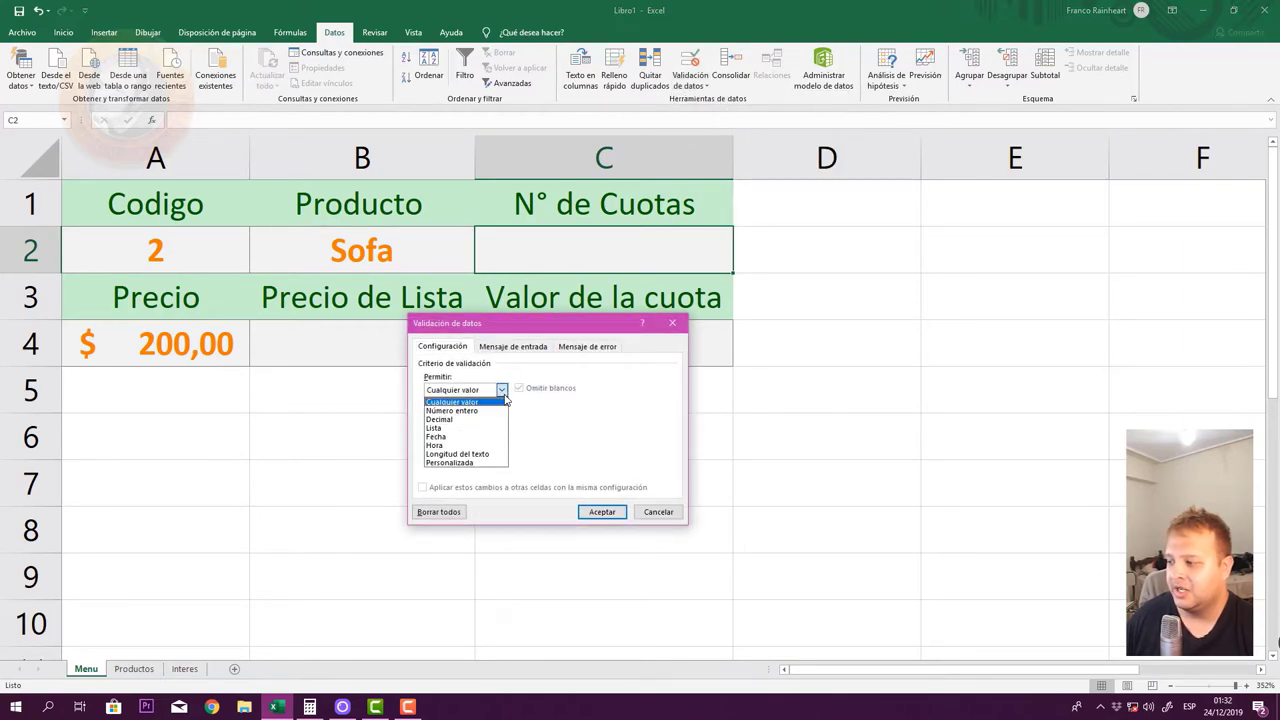
pyautogui.click(455, 428)
pyautogui.click(456, 443)
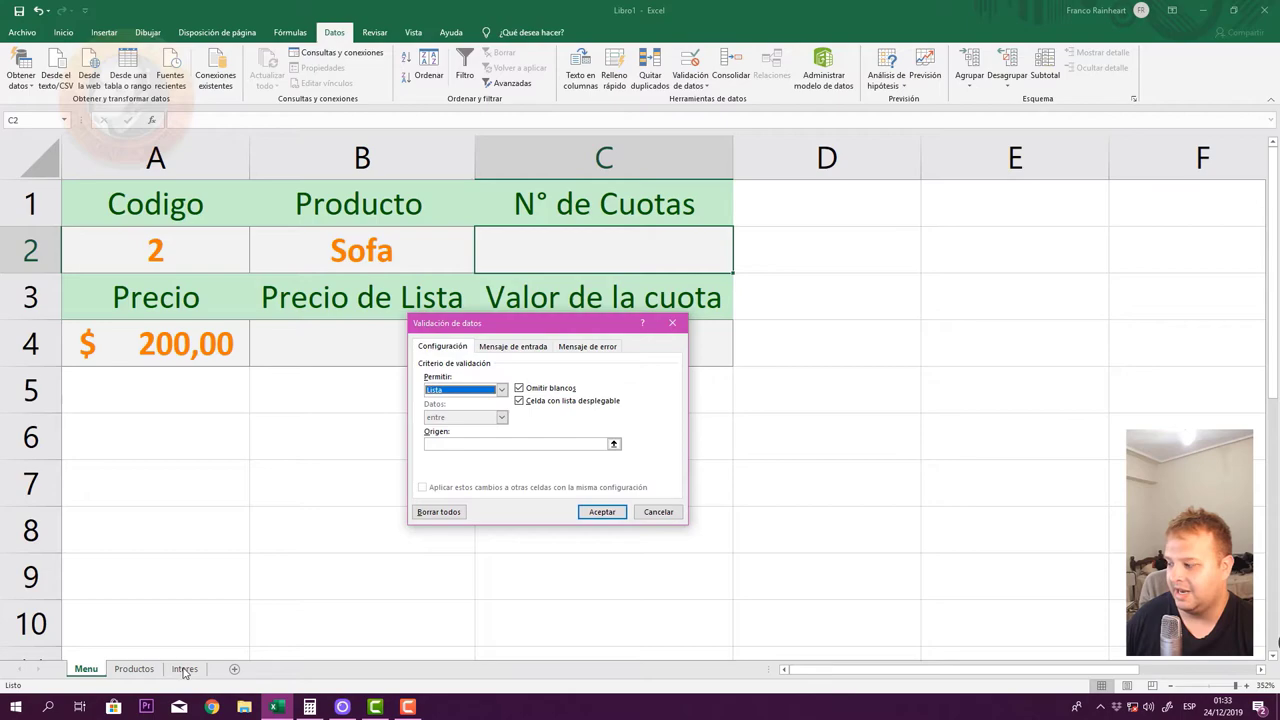
pyautogui.click(455, 448)
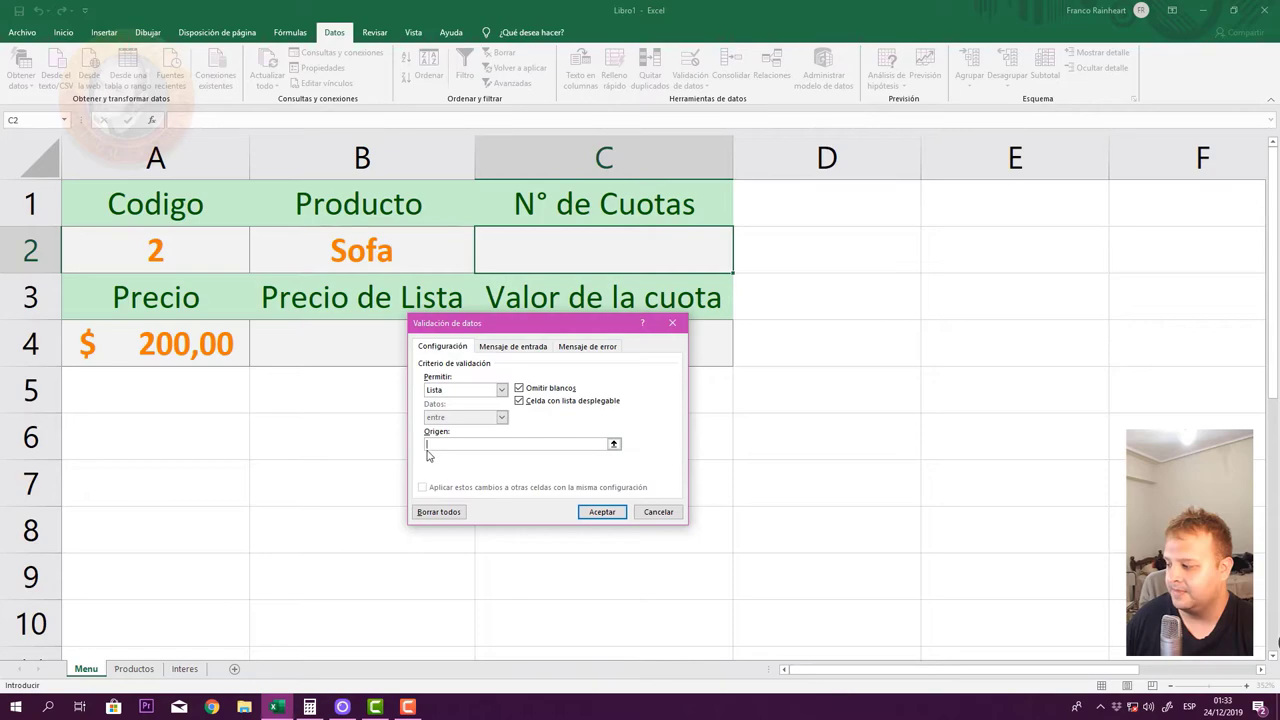
pyautogui.click(185, 670)
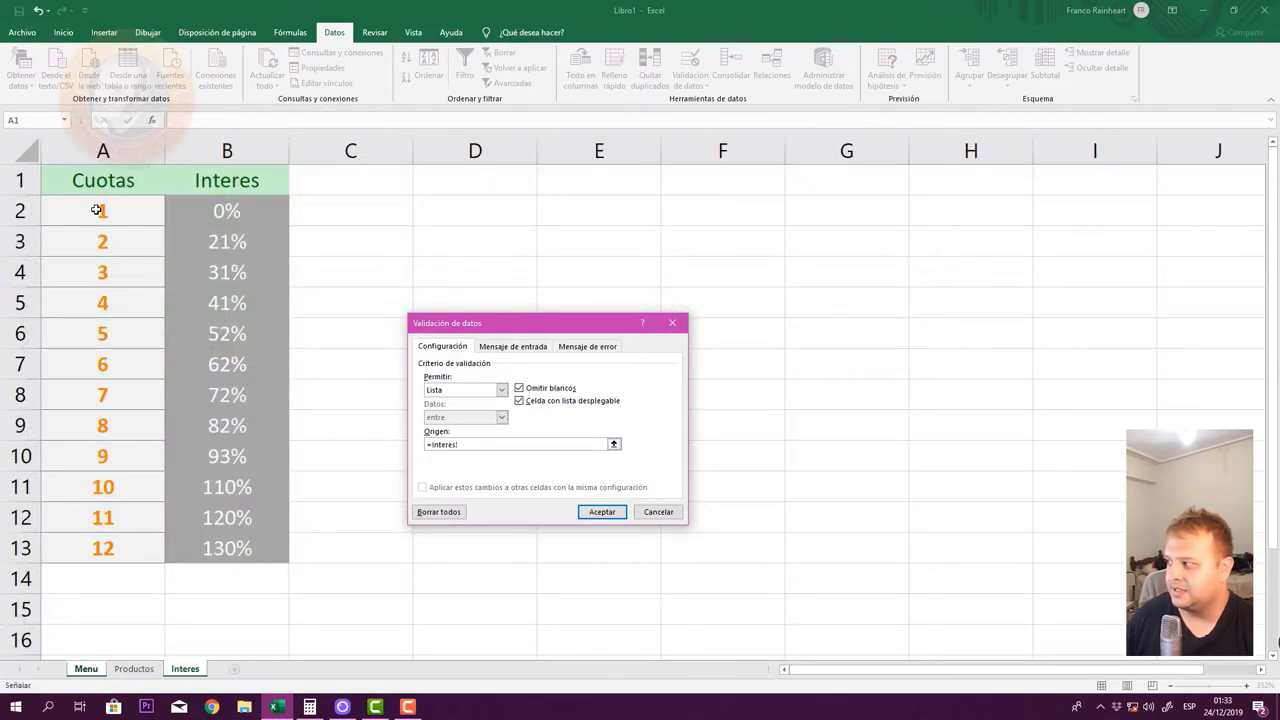
pyautogui.moveTo(97, 210); pyautogui.dragTo(118, 544)
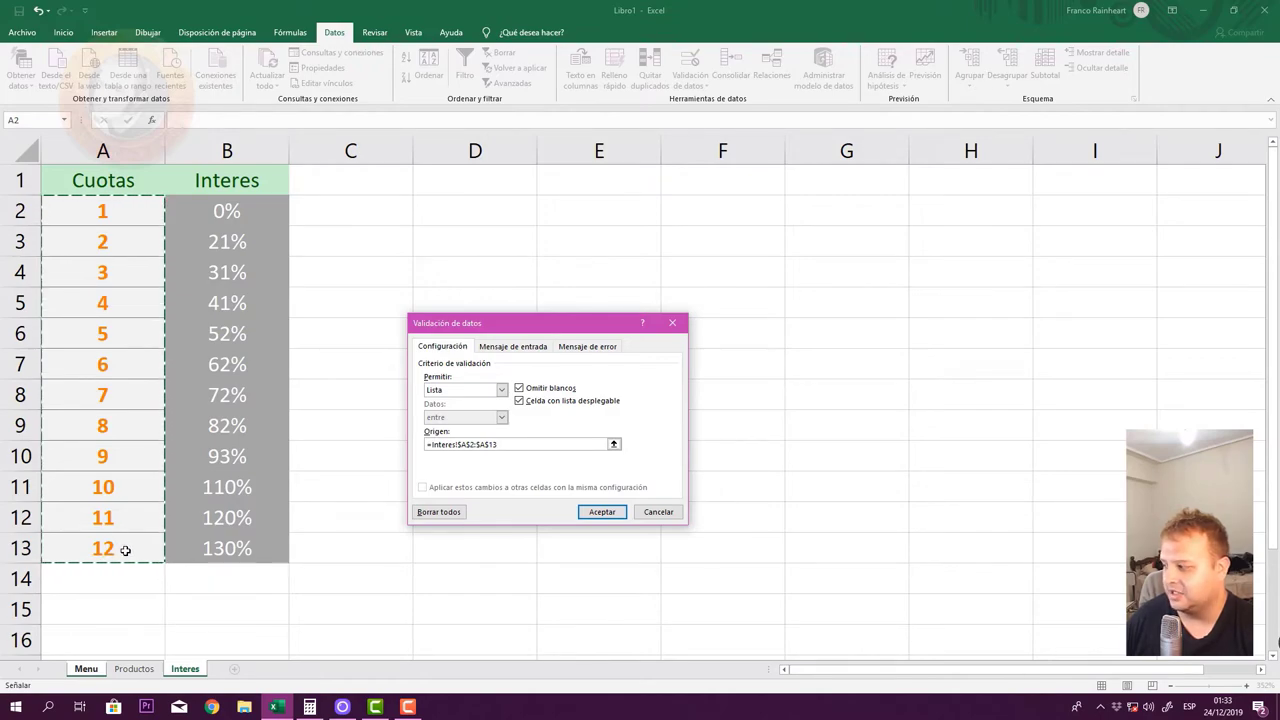
pyautogui.click(592, 513)
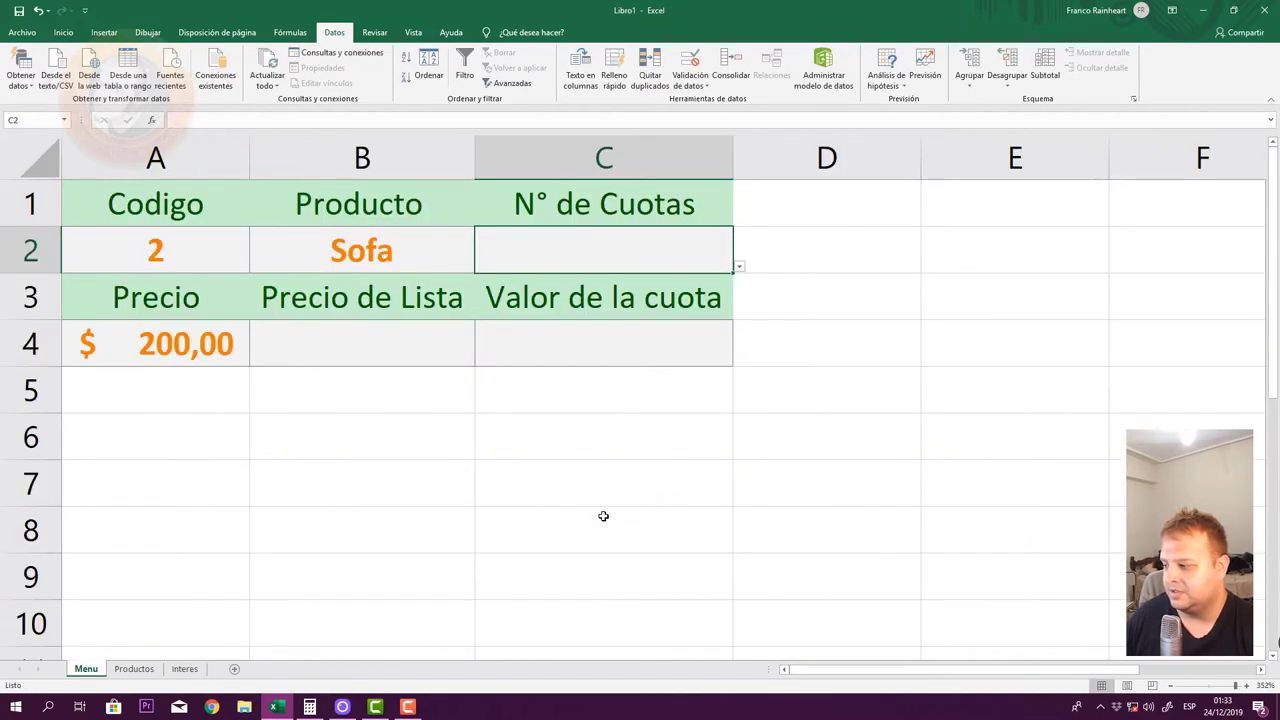
# - Pick 1 and then 8 installments from C2's dropdown
pyautogui.click(739, 268)
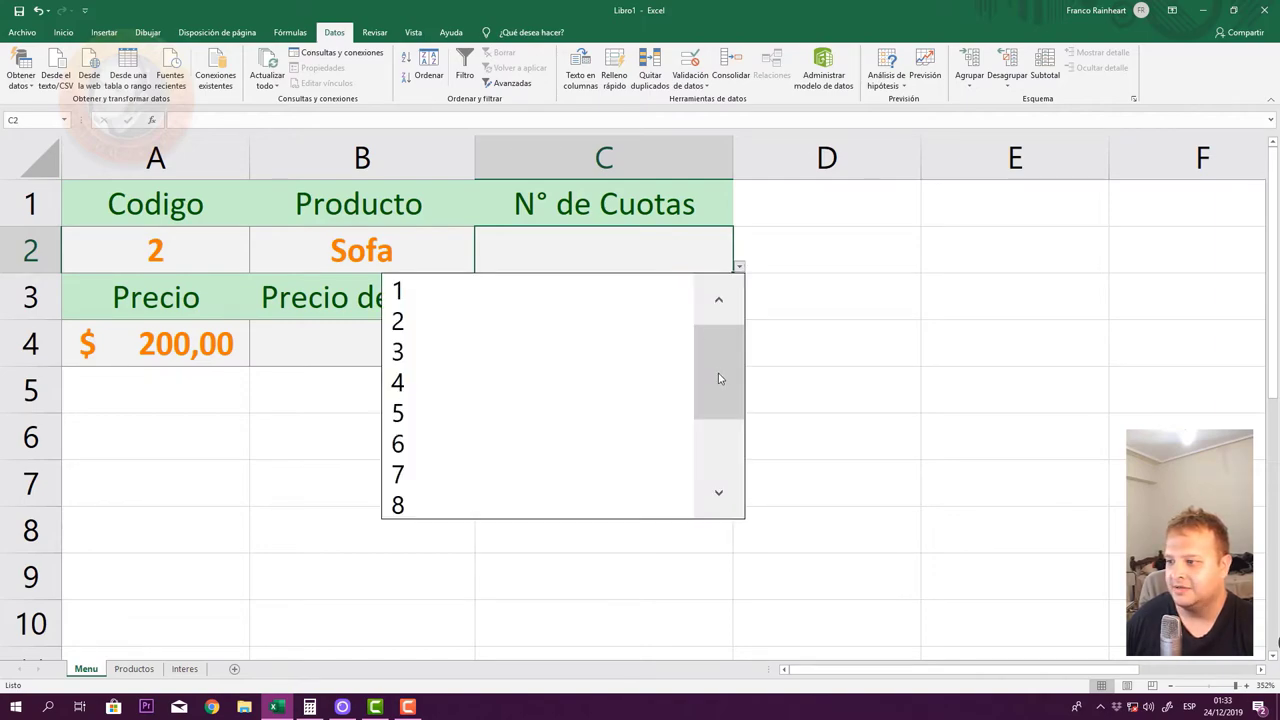
pyautogui.moveTo(720, 374)
pyautogui.mouseDown()
pyautogui.moveTo(707, 480)
pyautogui.moveTo(709, 349)
pyautogui.mouseUp()
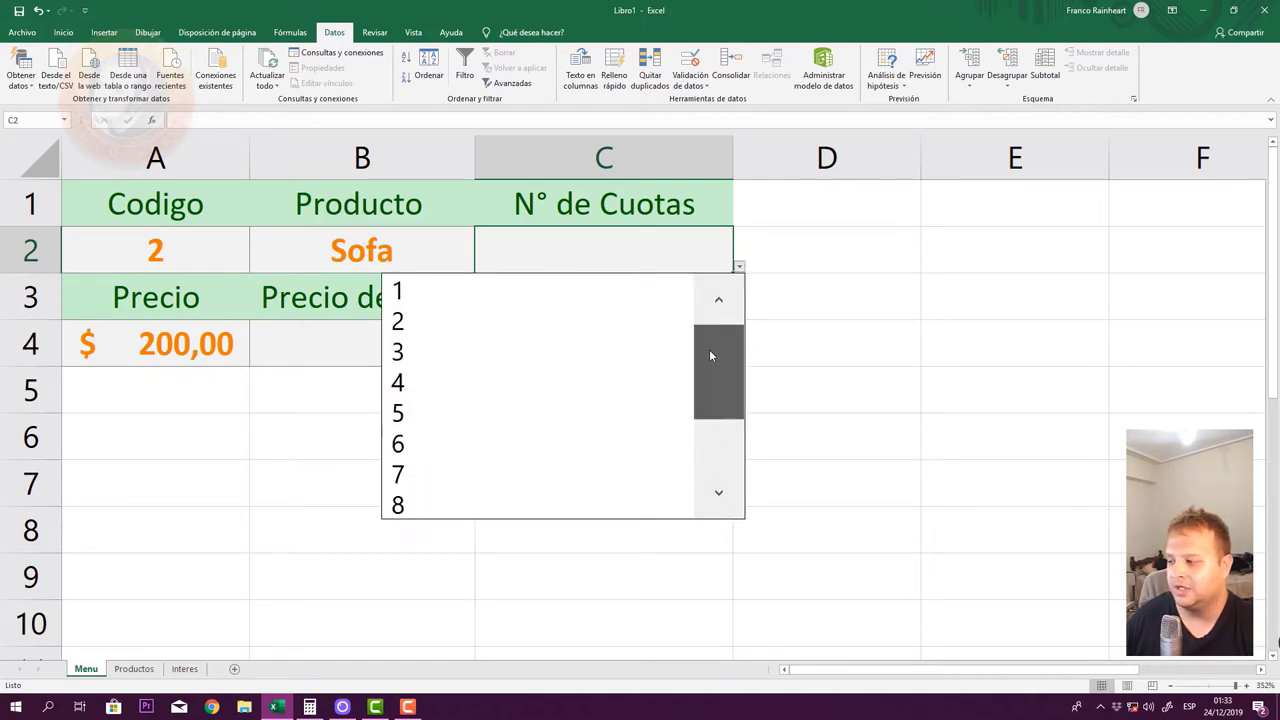
pyautogui.click(418, 301)
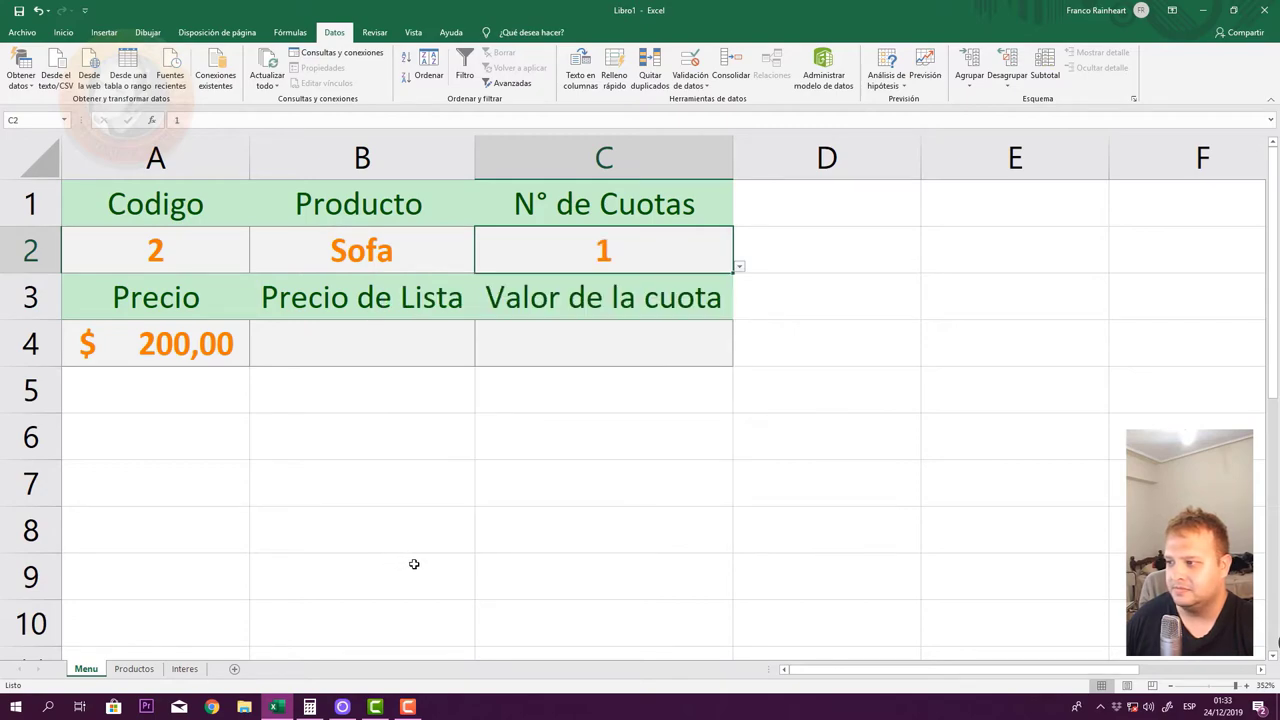
pyautogui.click(739, 268)
pyautogui.click(555, 502)
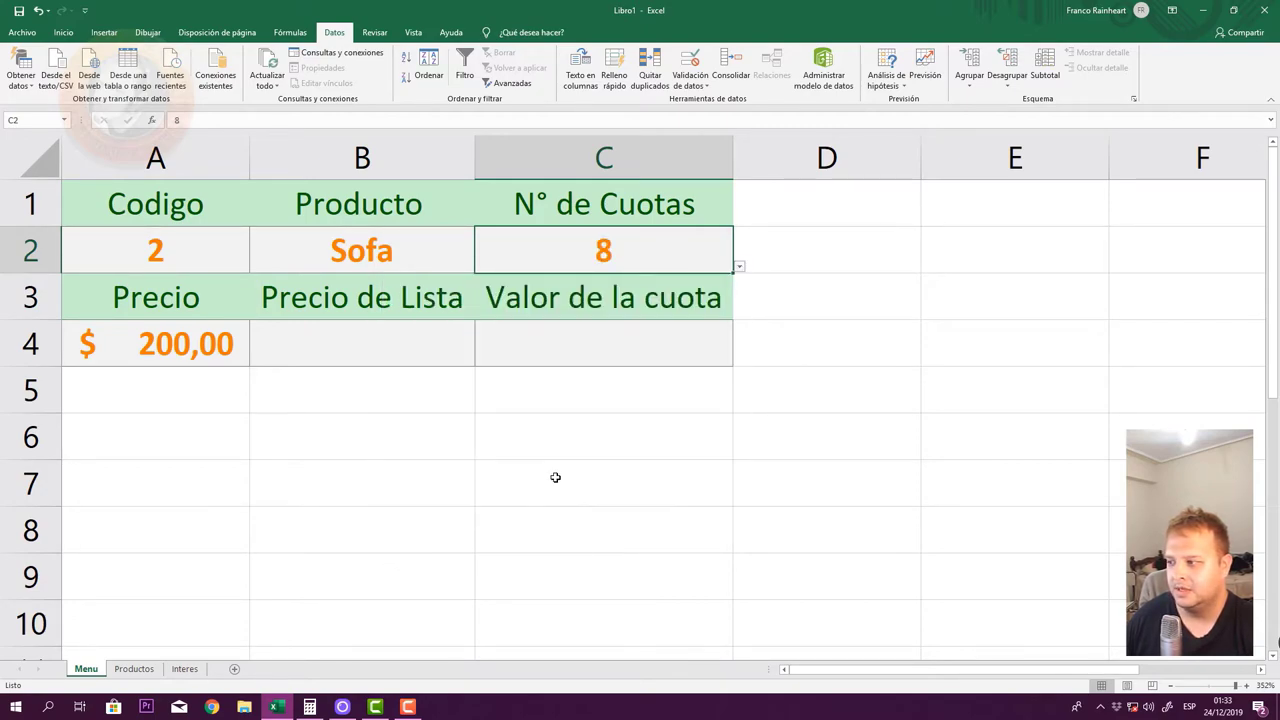
pyautogui.click(742, 309)
pyautogui.click(625, 255)
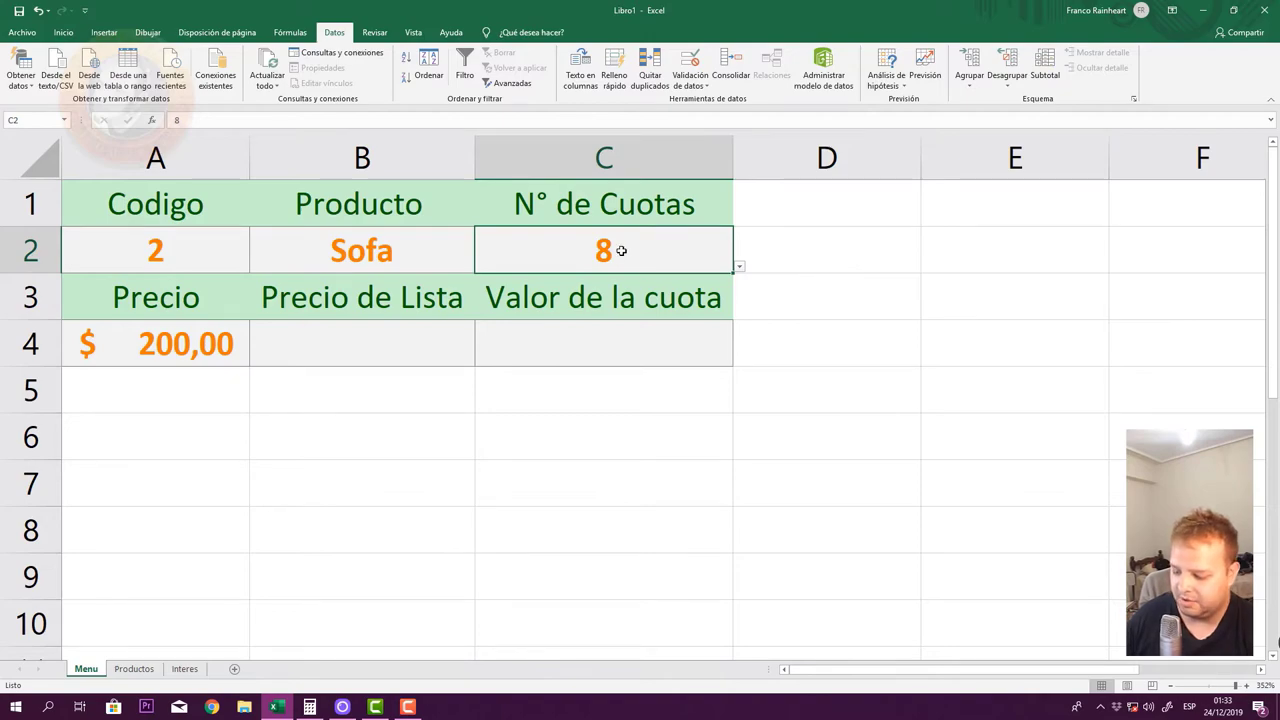
# - Try entering 18 in C2 and cancel the rejected entry, keeping 8
pyautogui.write('18')
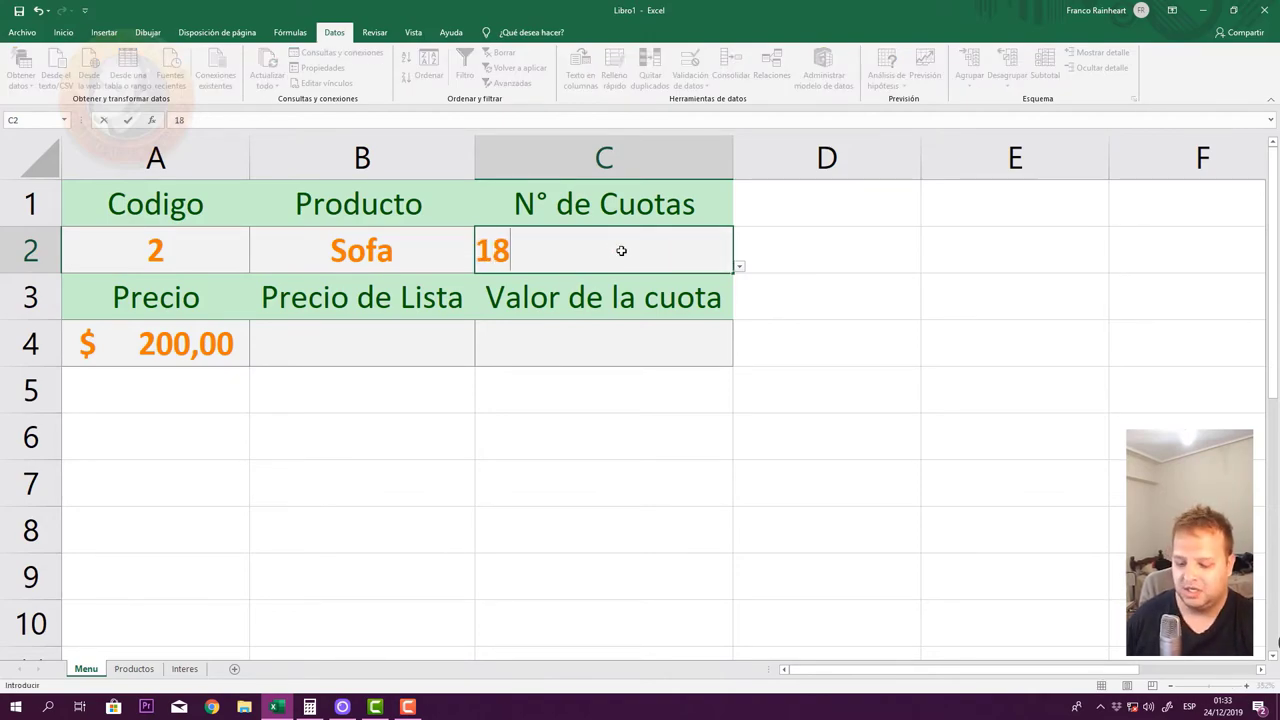
pyautogui.press('Return')
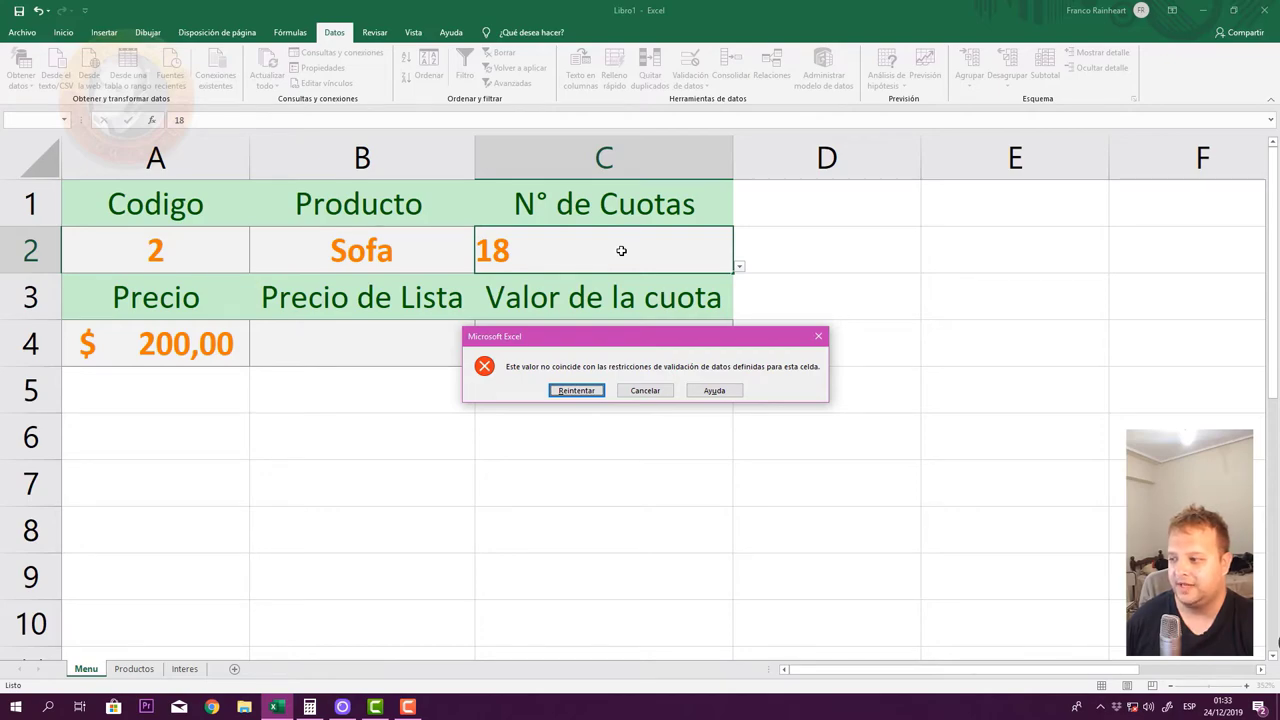
pyautogui.press('Tab')
pyautogui.press('Return')
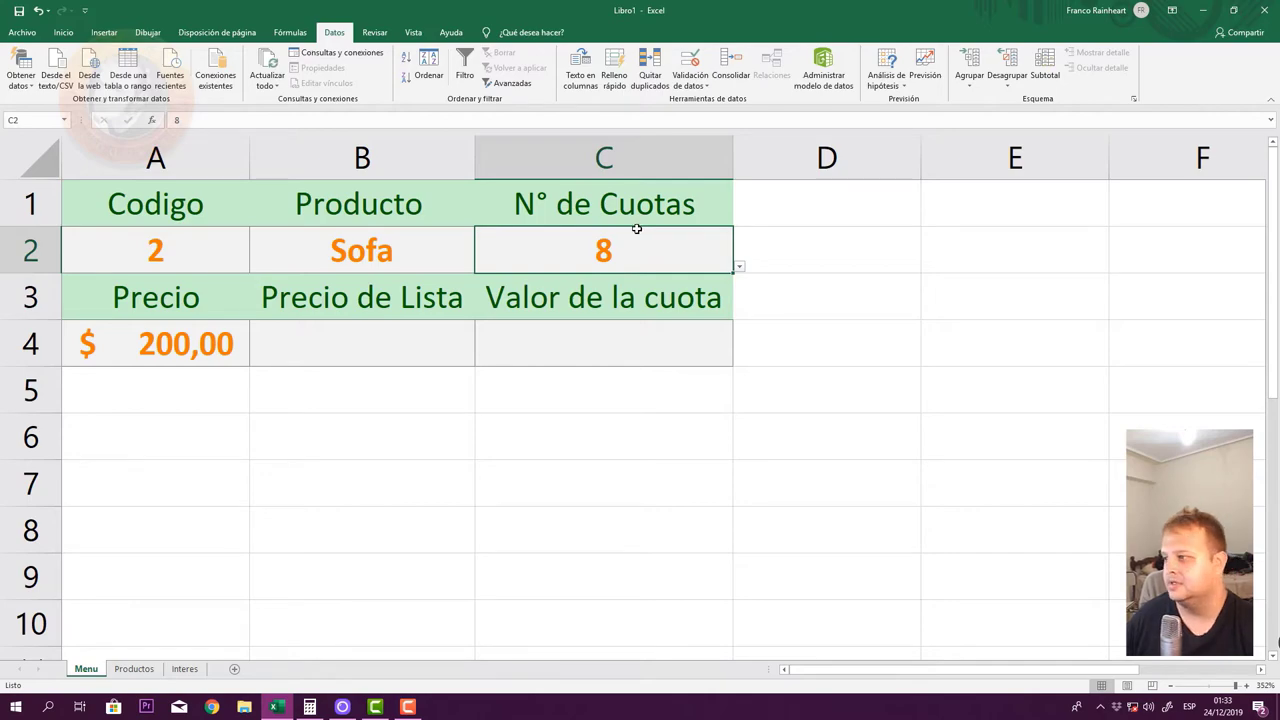
pyautogui.click(408, 299)
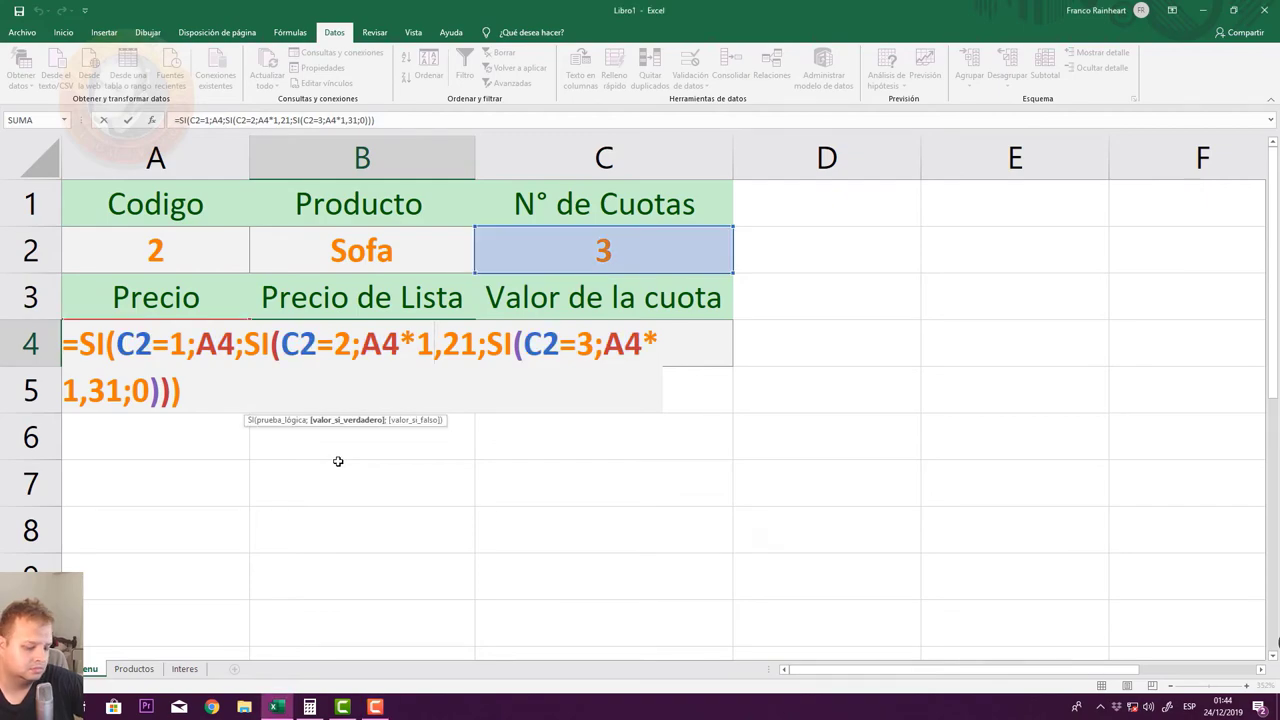
# - Enter =SI(C2=1;A4;SI(C2=2;A4*1,21;SI(C2=3;A4*1,31;0))) in B4
pyautogui.press('Return')
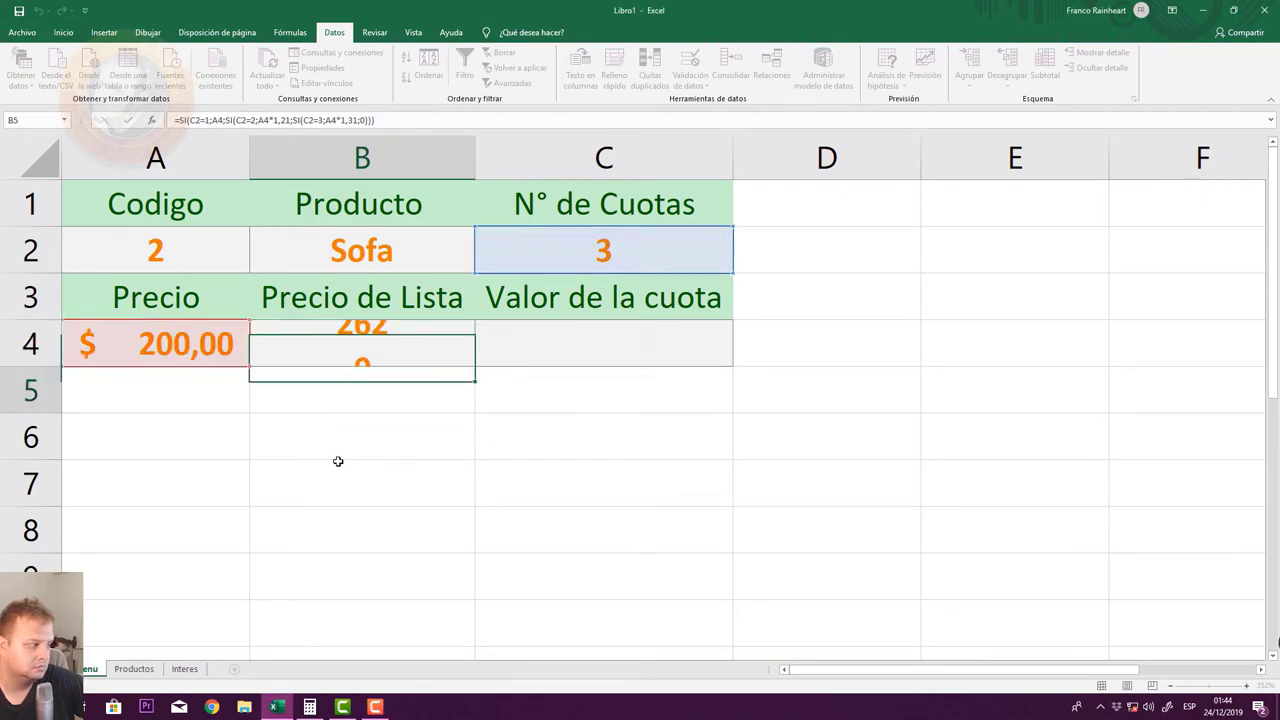
pyautogui.click(422, 335)
pyautogui.doubleClick(422, 335)
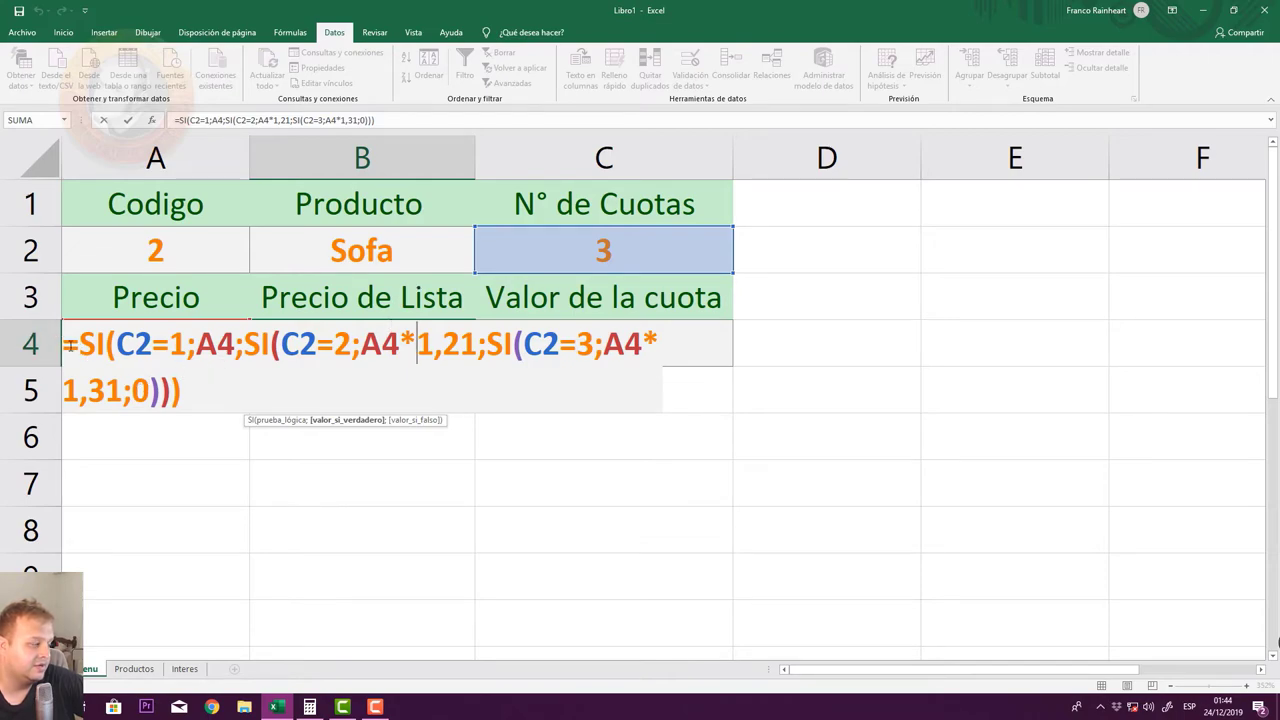
pyautogui.moveTo(66, 344); pyautogui.dragTo(112, 344)
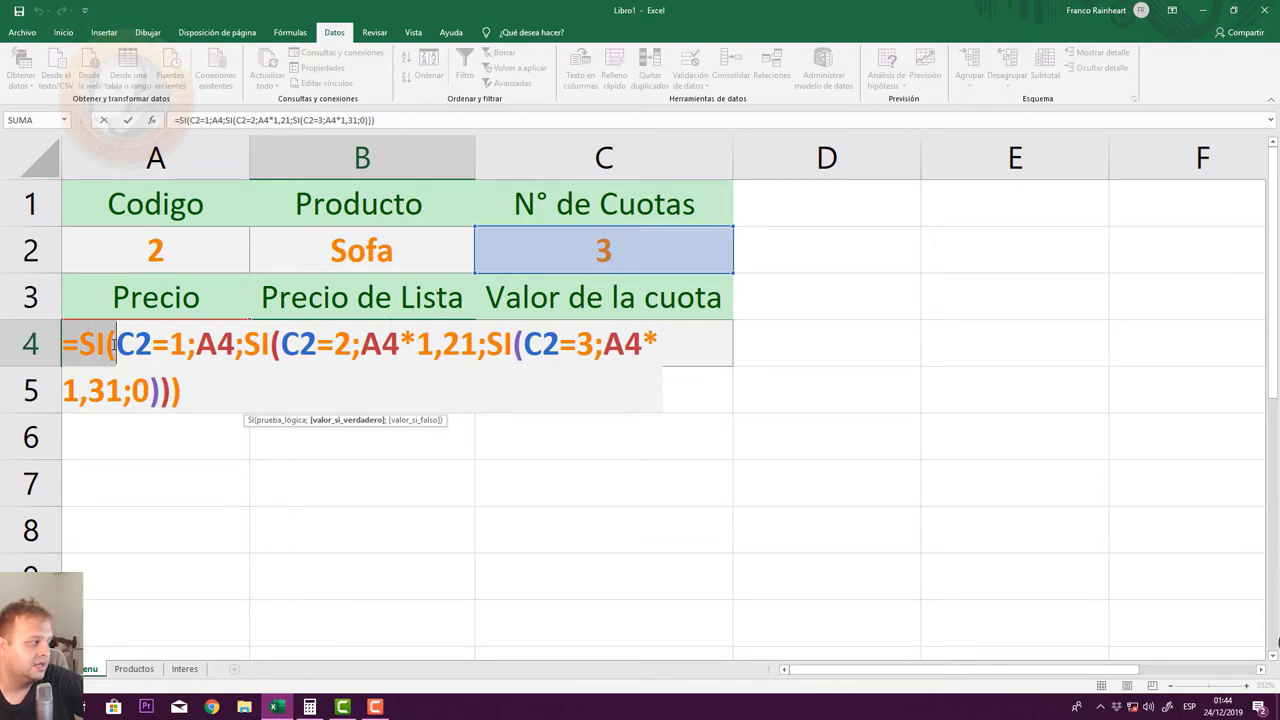
pyautogui.click(135, 344)
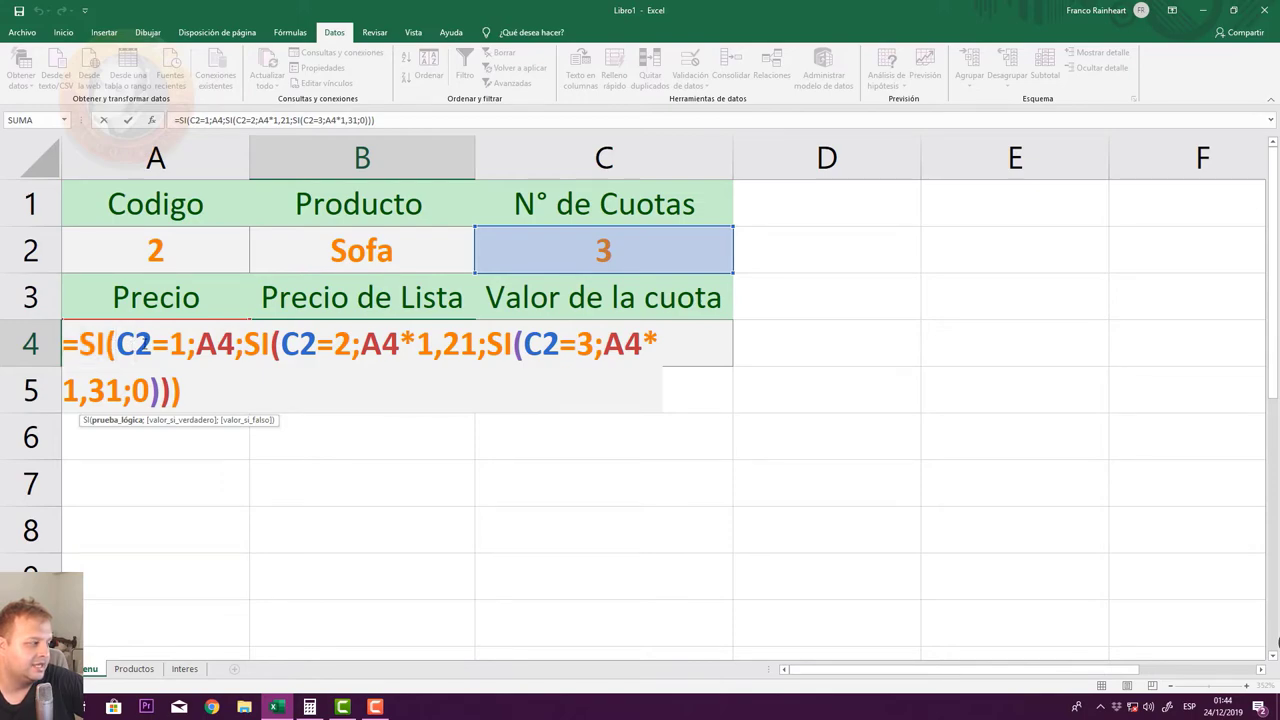
pyautogui.click(172, 344)
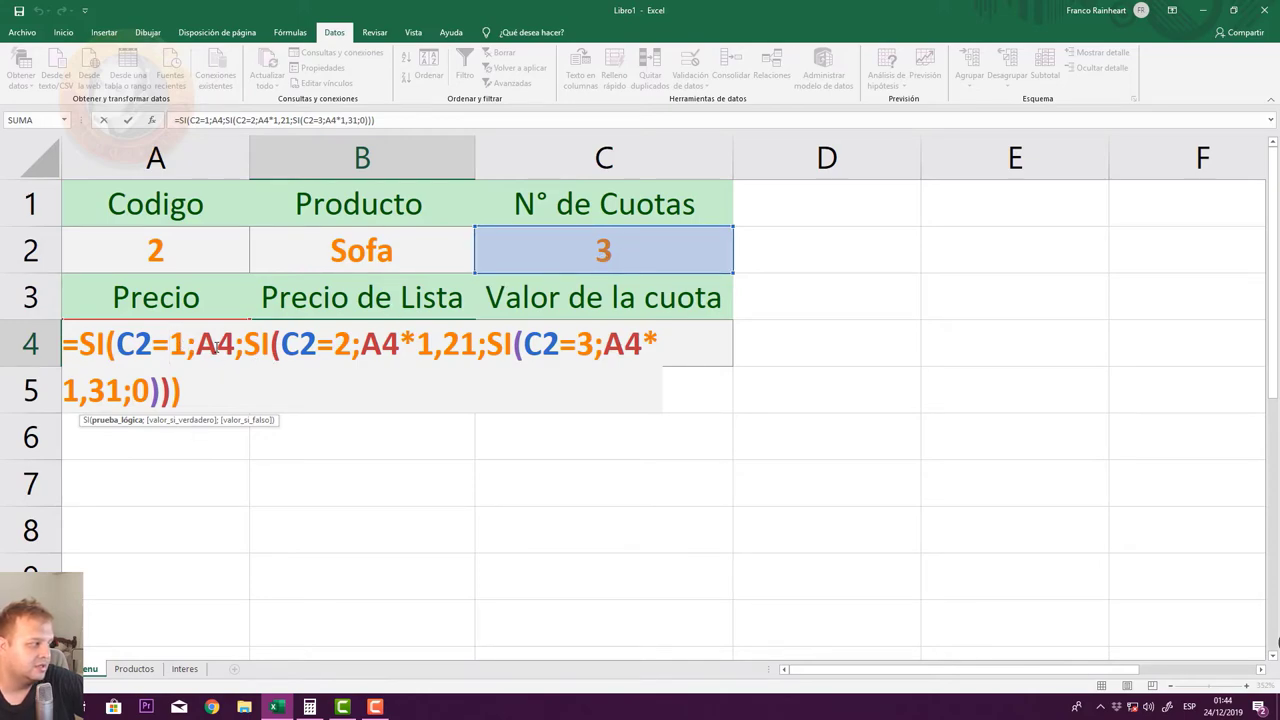
pyautogui.press('Right')
pyautogui.press('Right')
pyautogui.press('Right')
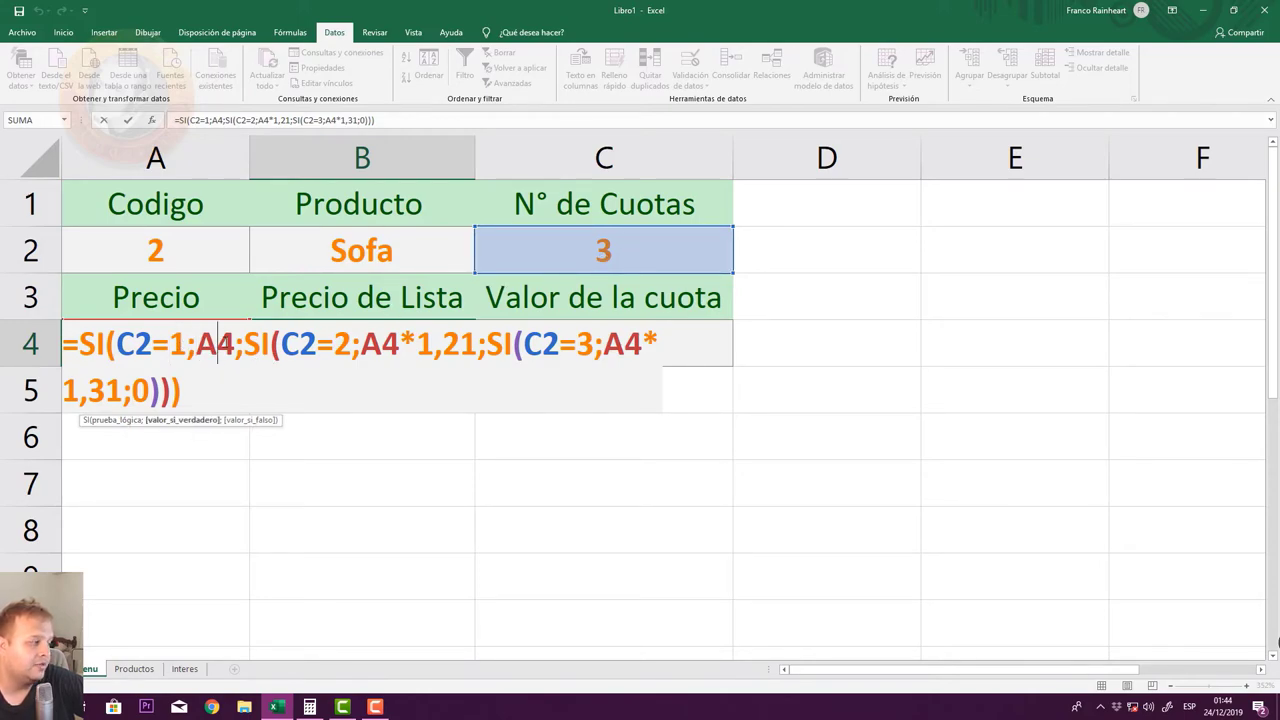
pyautogui.press('Return')
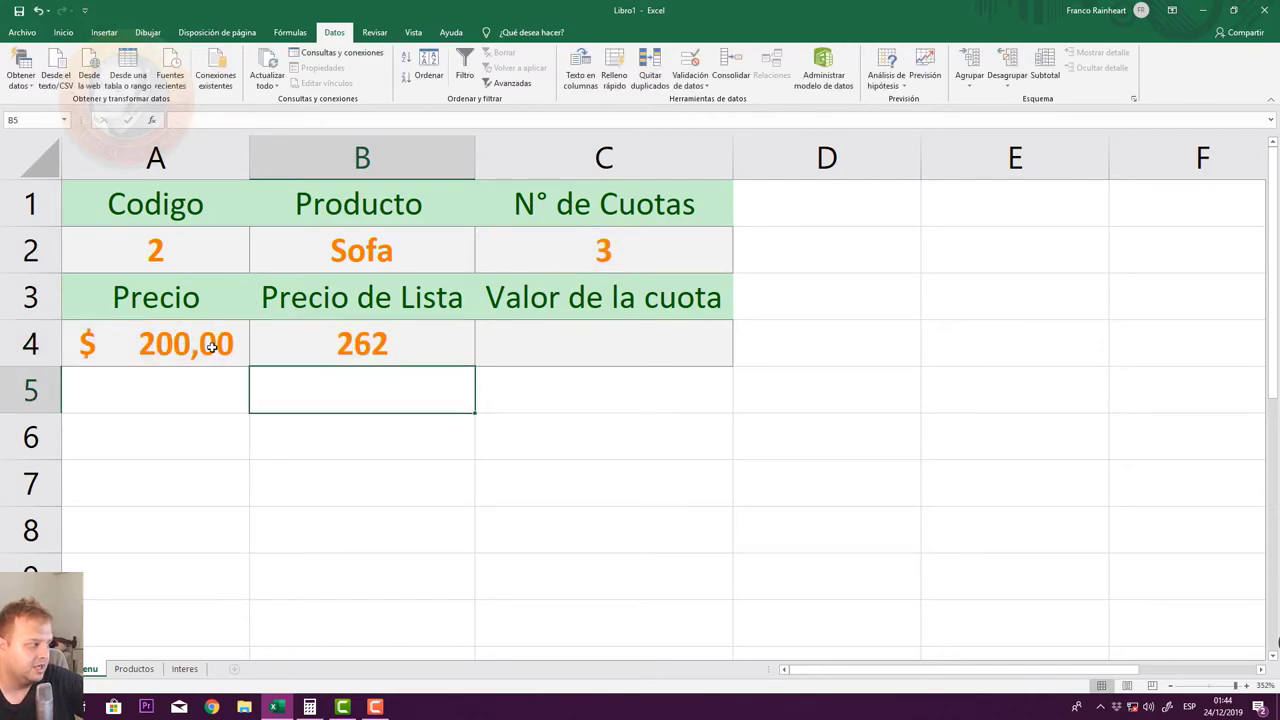
# - Review B4's first branches: A4 for 1 installment and A4*1,21 for 2
pyautogui.click(170, 343)
pyautogui.doubleClick(350, 346)
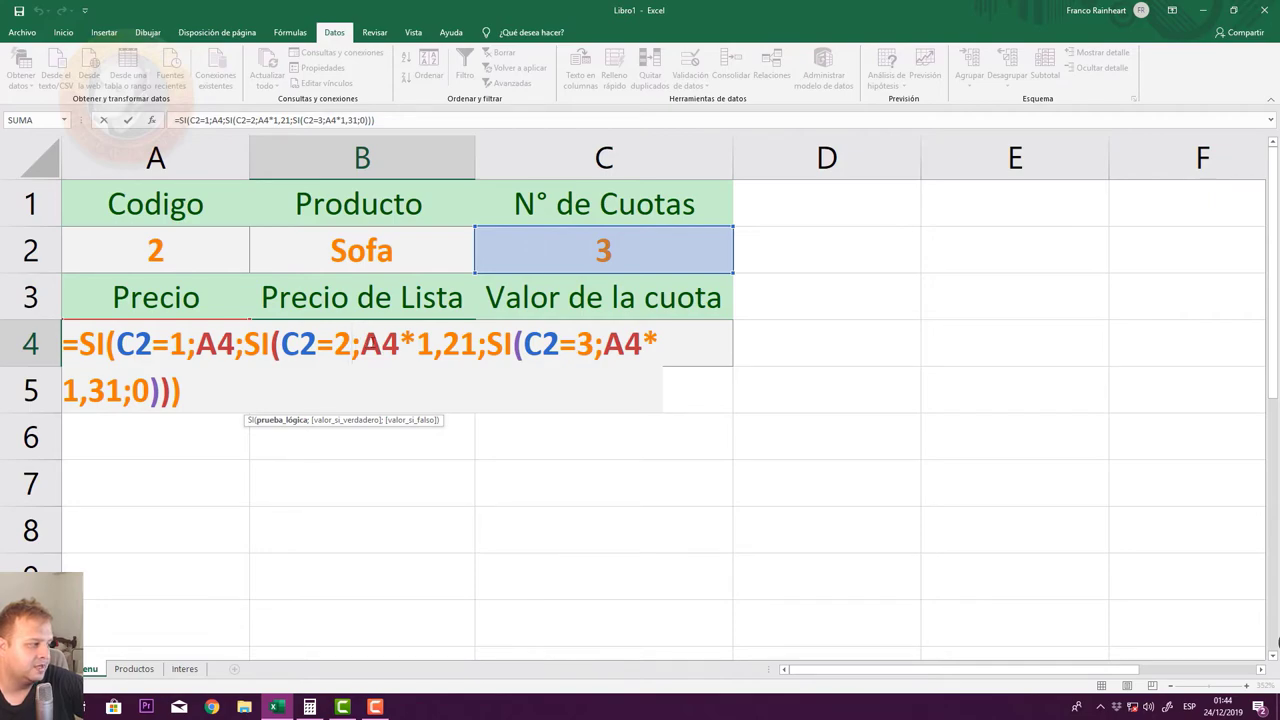
pyautogui.click(245, 344)
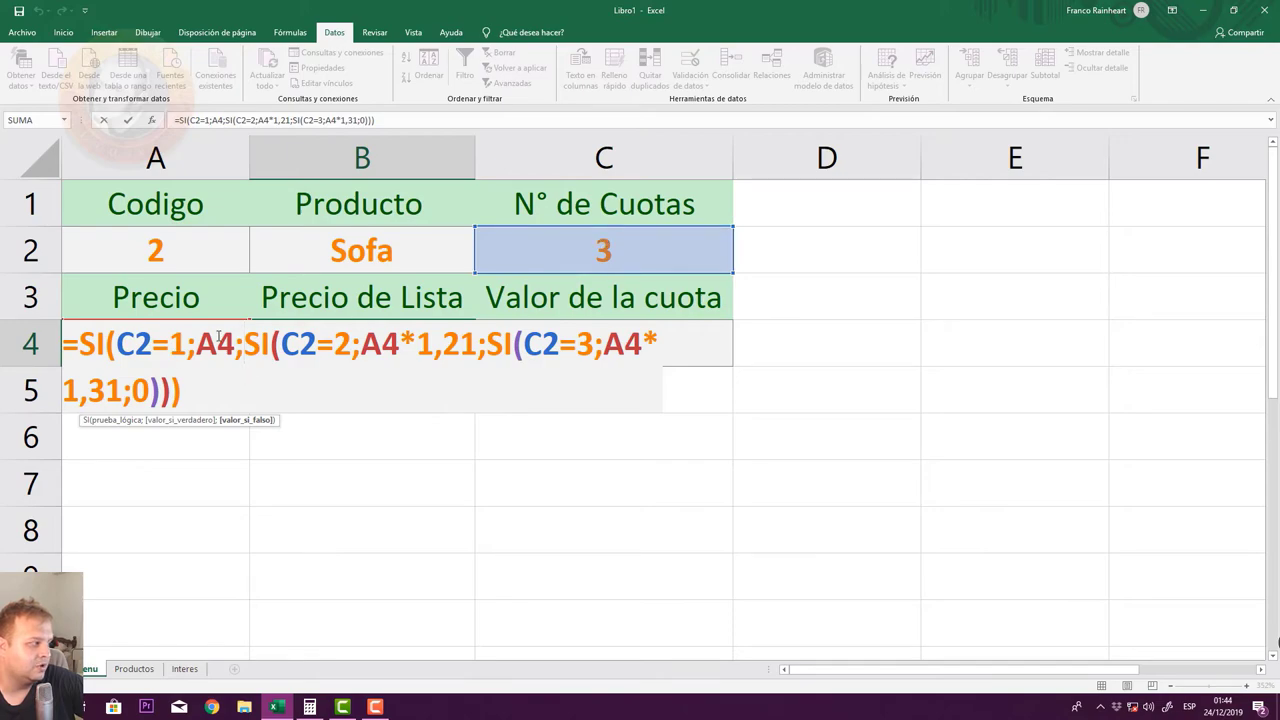
pyautogui.click(219, 344)
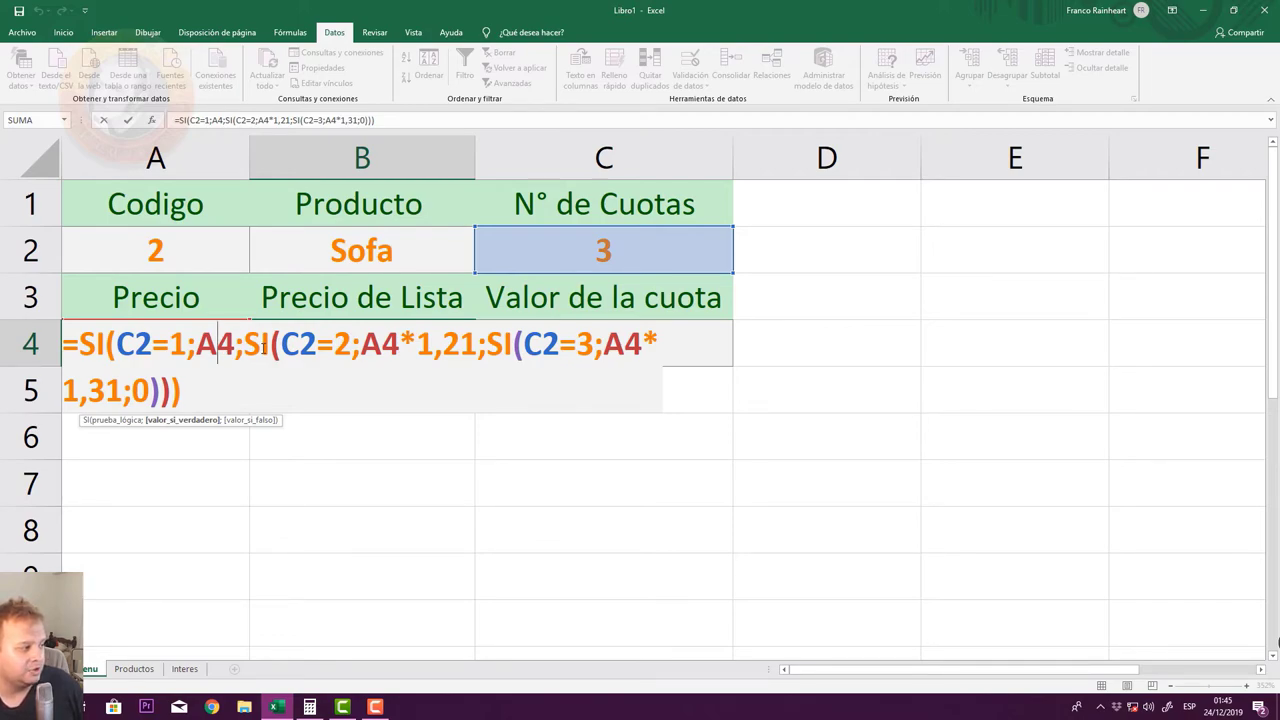
pyautogui.doubleClick(252, 344)
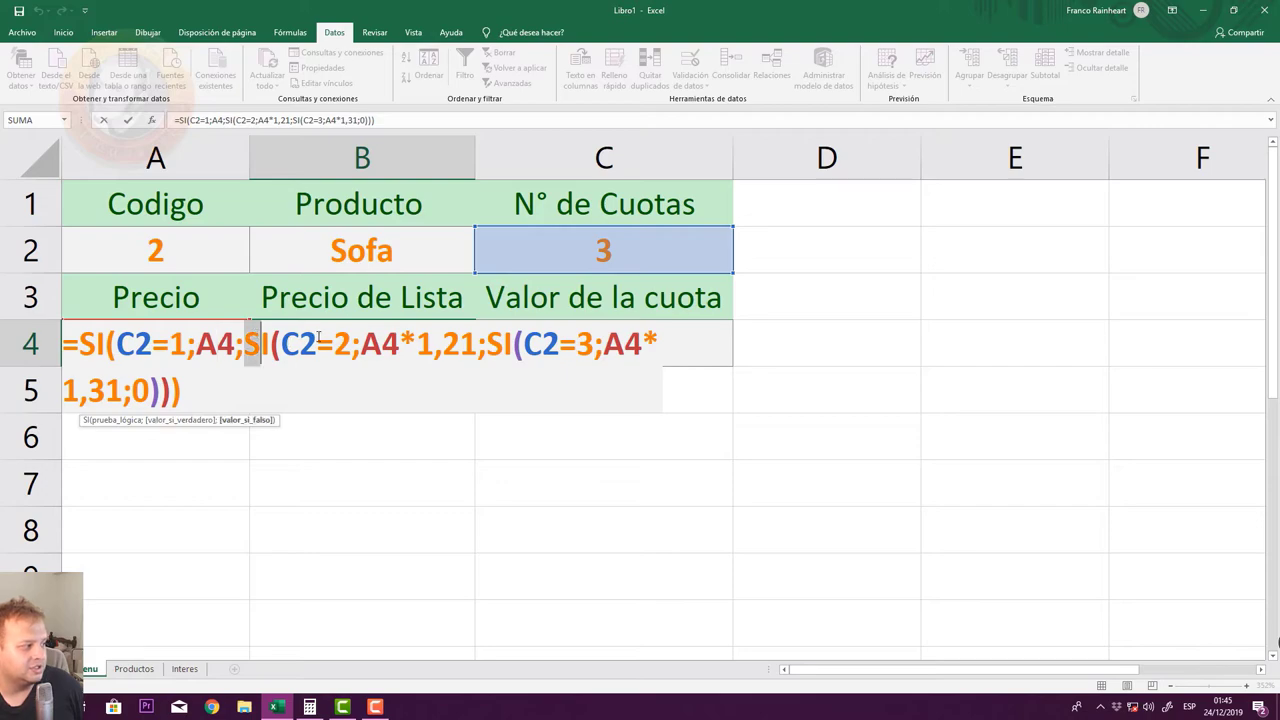
pyautogui.click(306, 344)
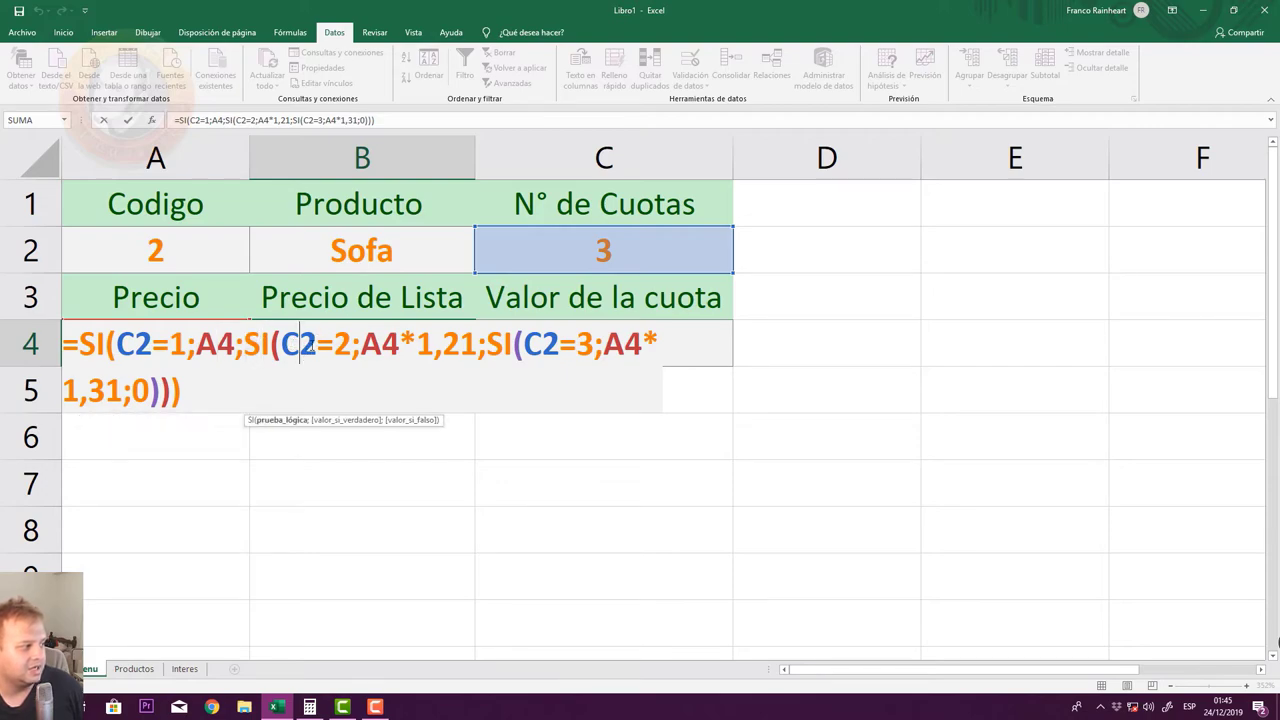
pyautogui.click(313, 344)
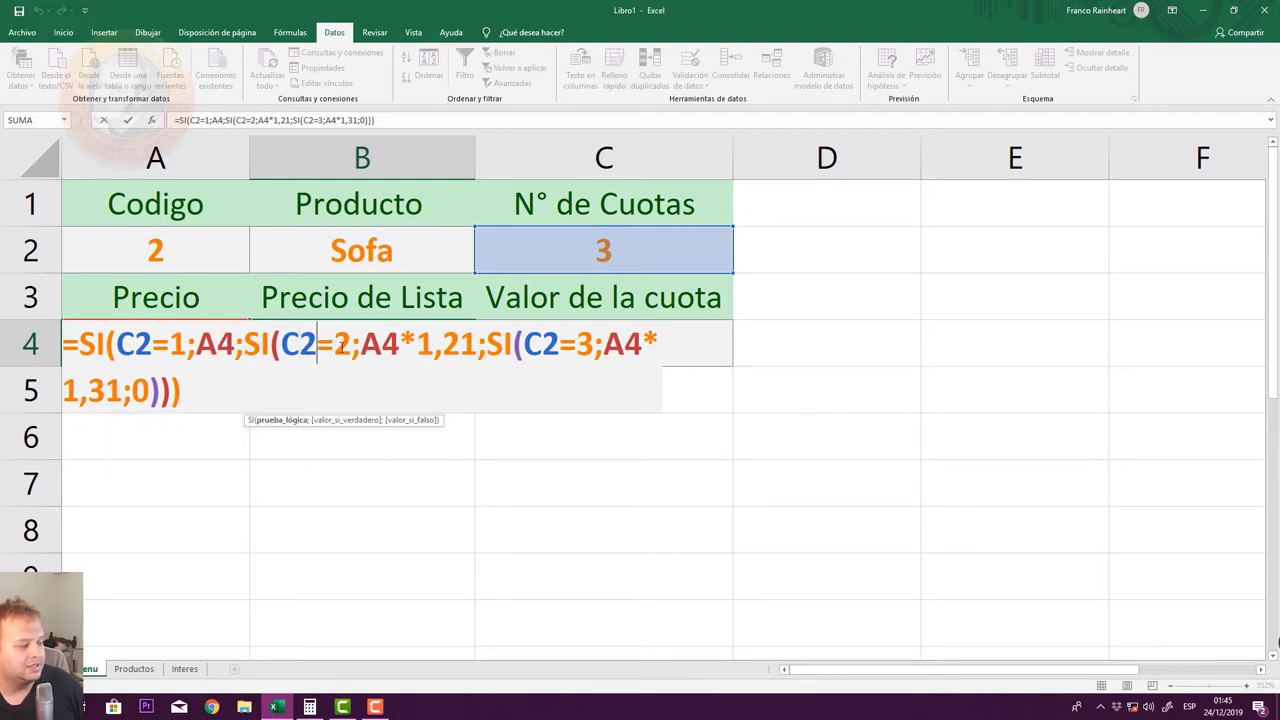
pyautogui.click(340, 344)
pyautogui.click(385, 344)
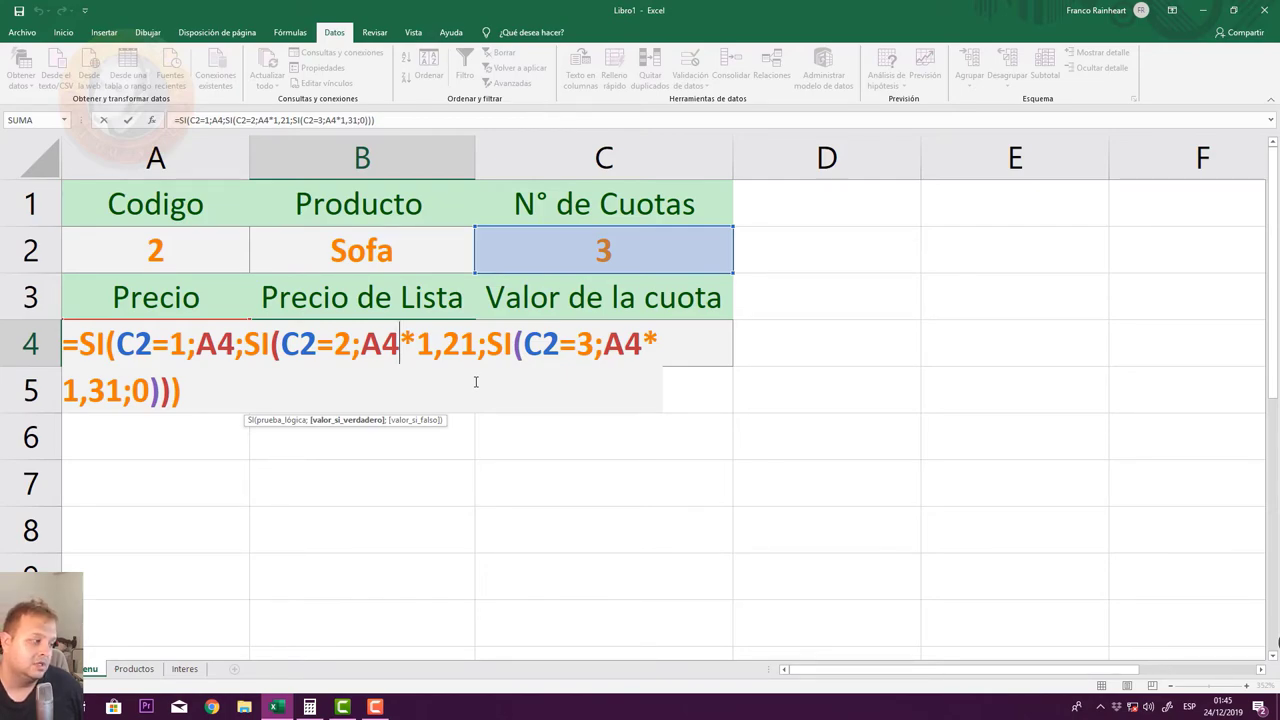
pyautogui.click(481, 344)
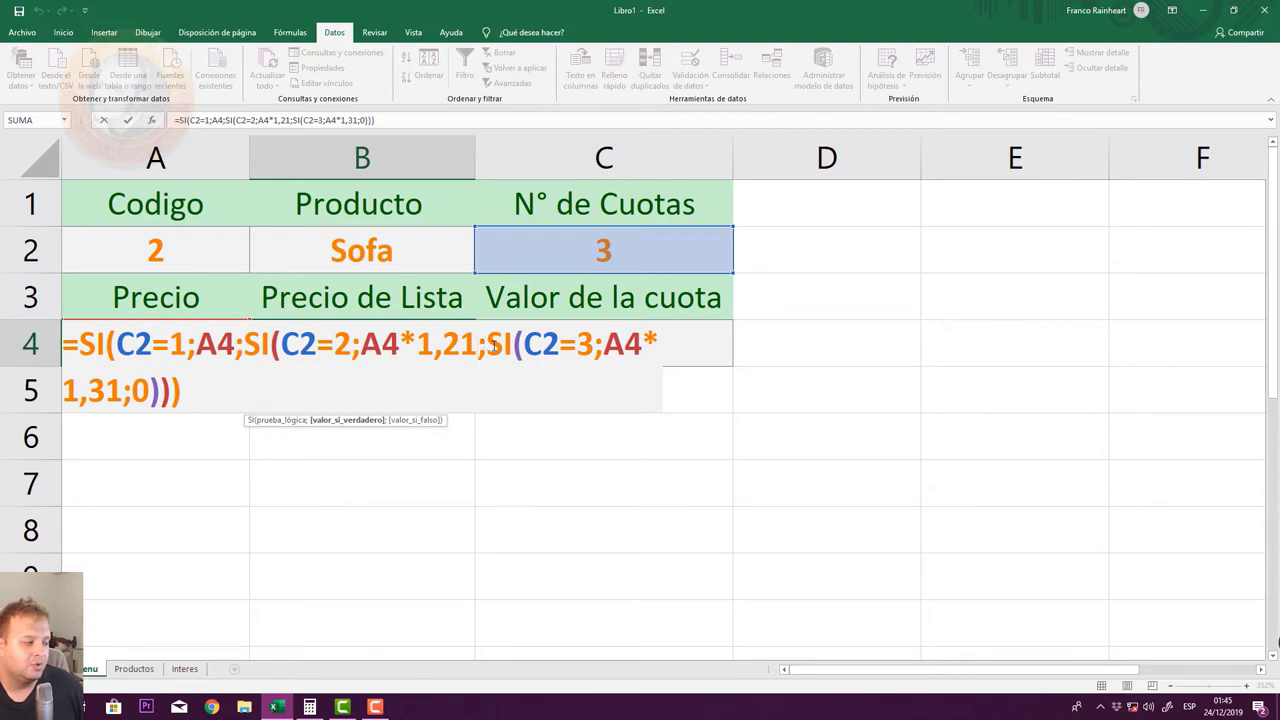
# - Review the A4*1,31 branch for 3 installments and the 0 fallback, leaving B4 unchanged
pyautogui.click(492, 344)
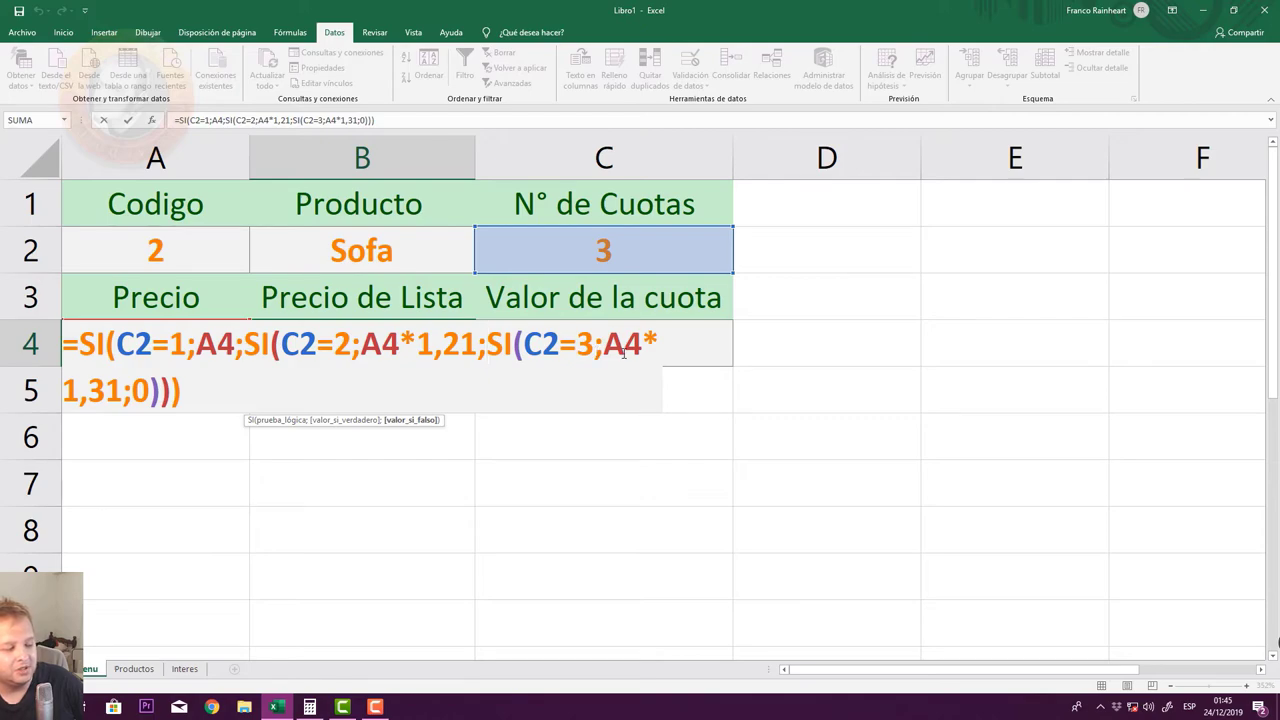
pyautogui.click(623, 352)
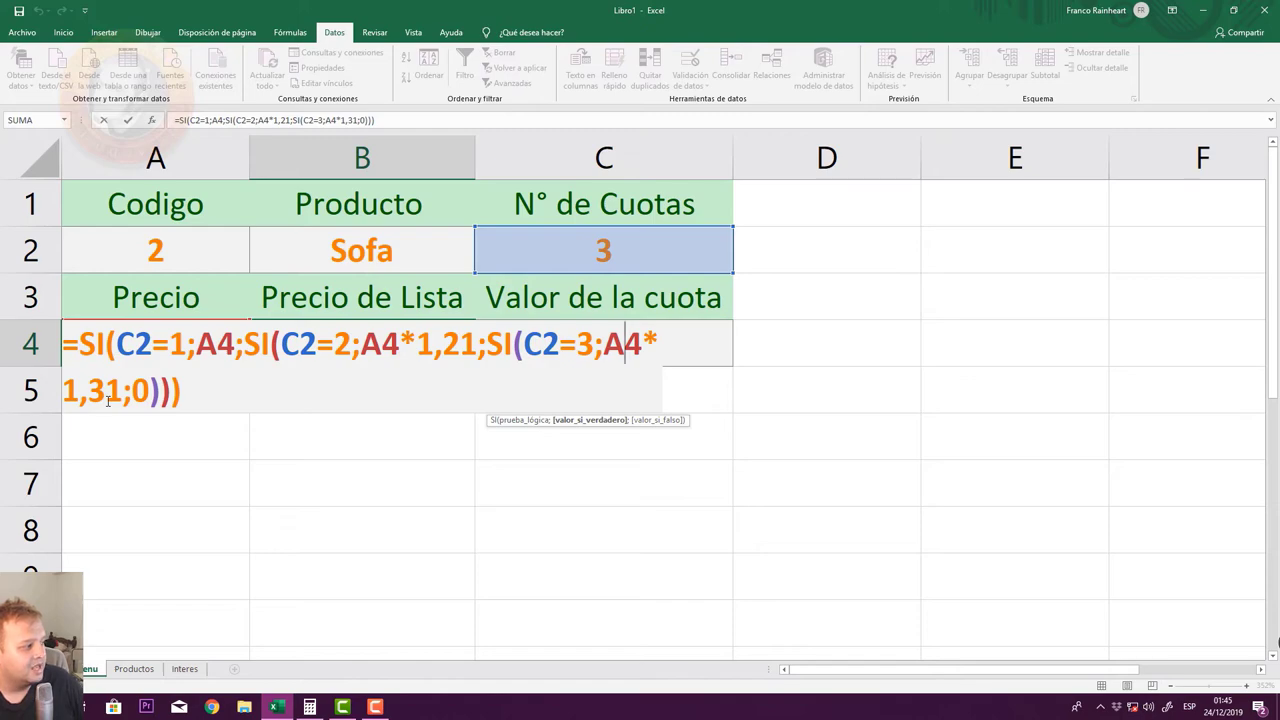
pyautogui.click(123, 392)
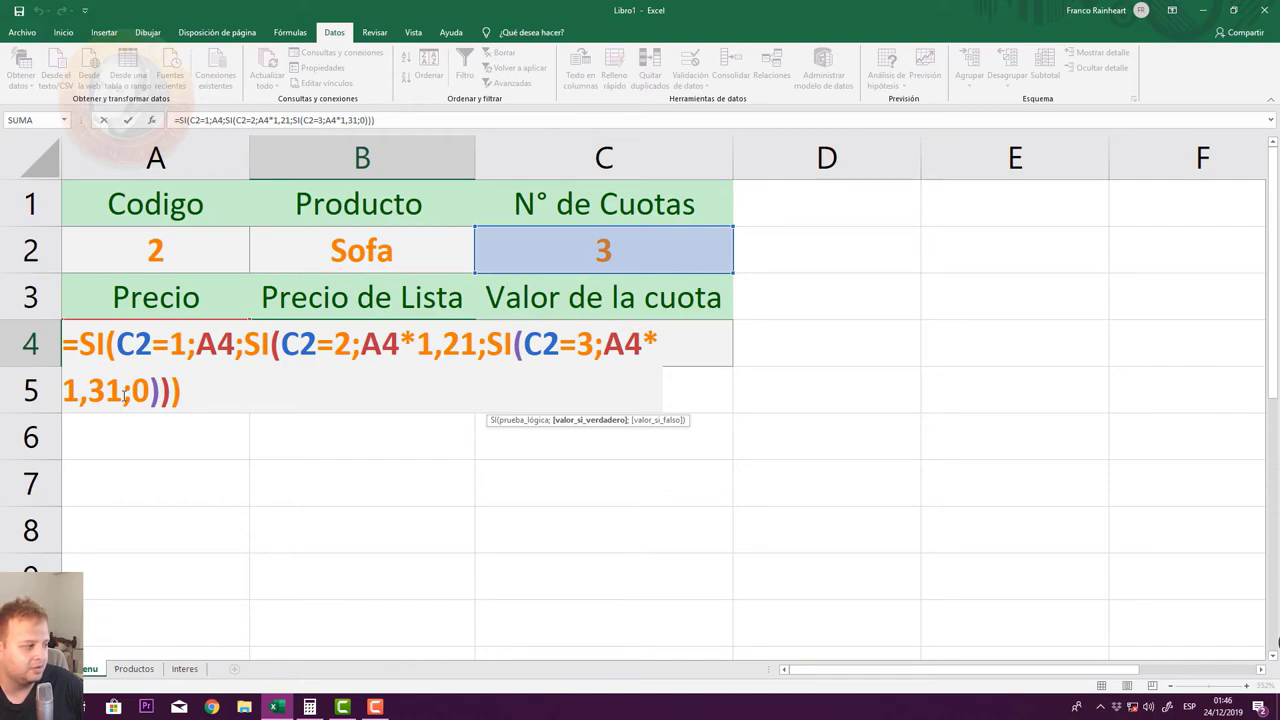
pyautogui.click(124, 391)
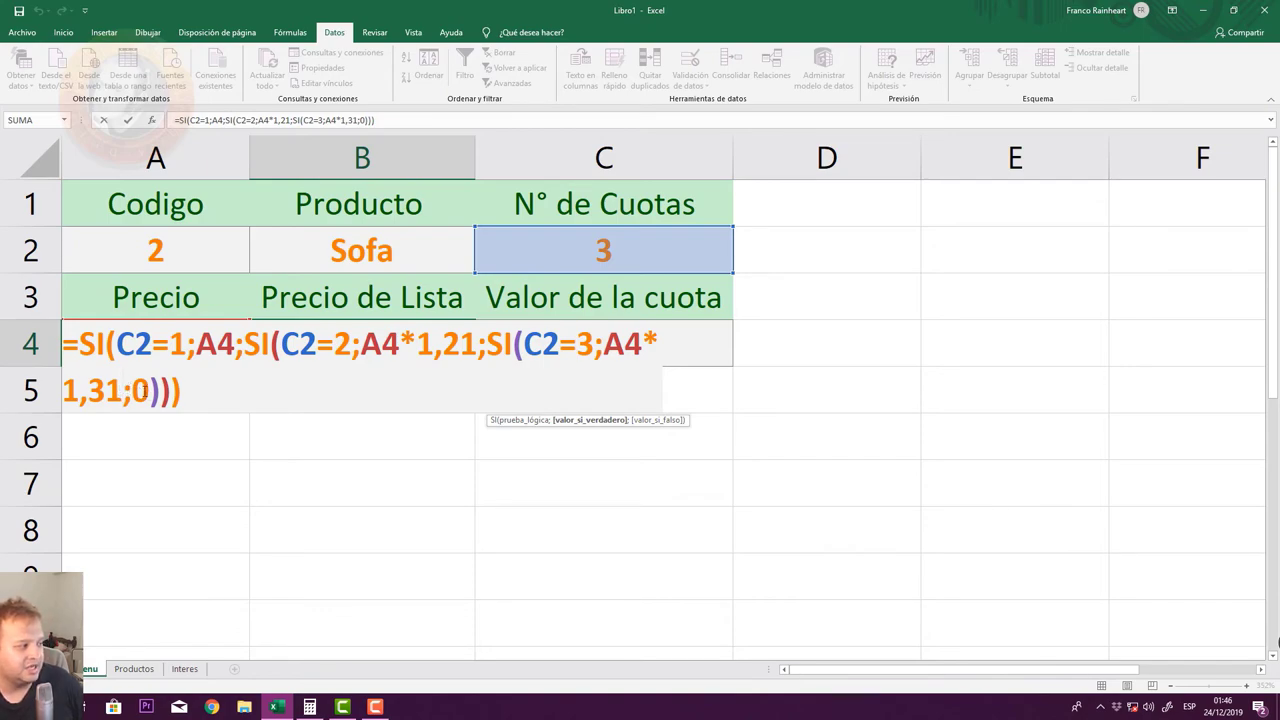
pyautogui.click(147, 390)
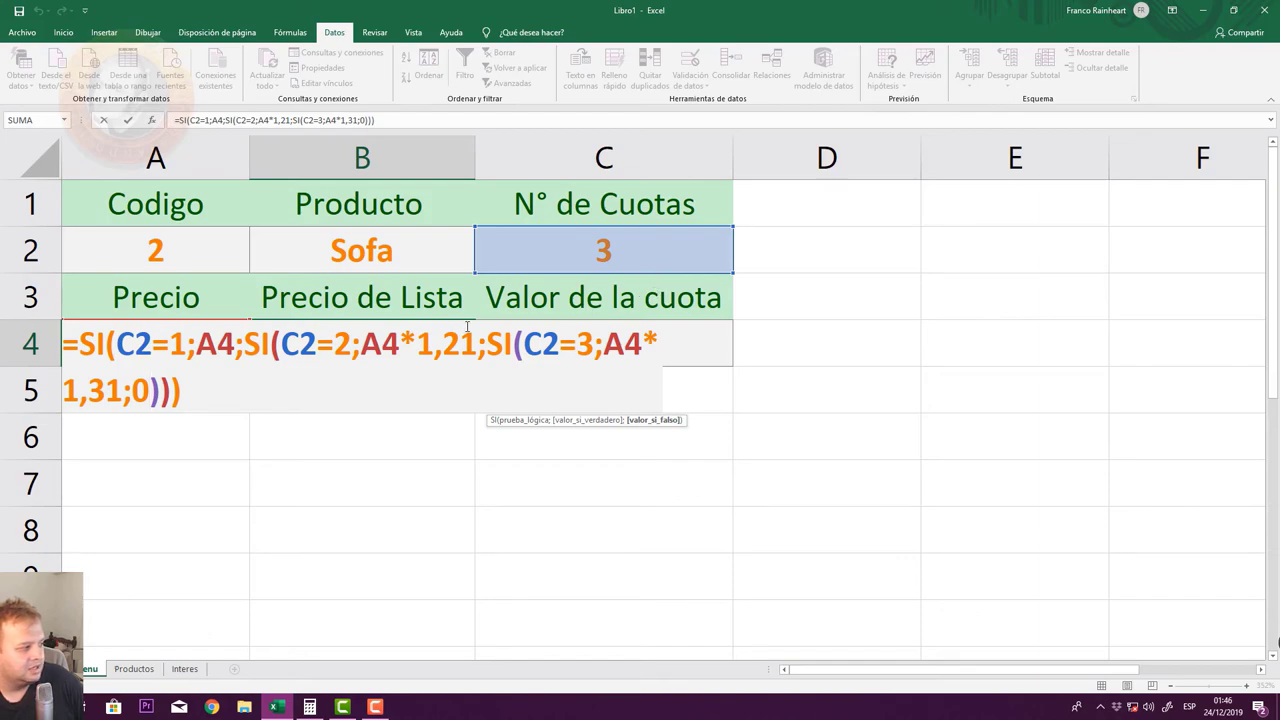
pyautogui.click(180, 391)
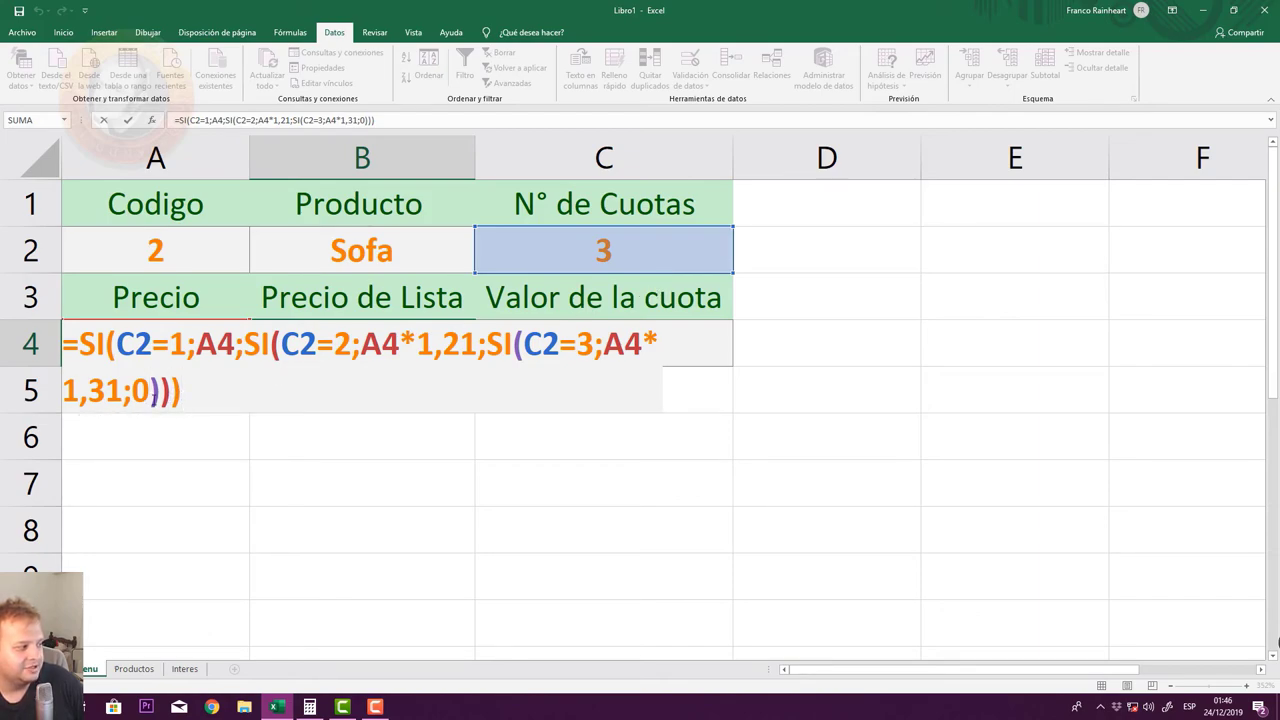
pyautogui.press('Left')
pyautogui.press('Left')
pyautogui.press('Left')
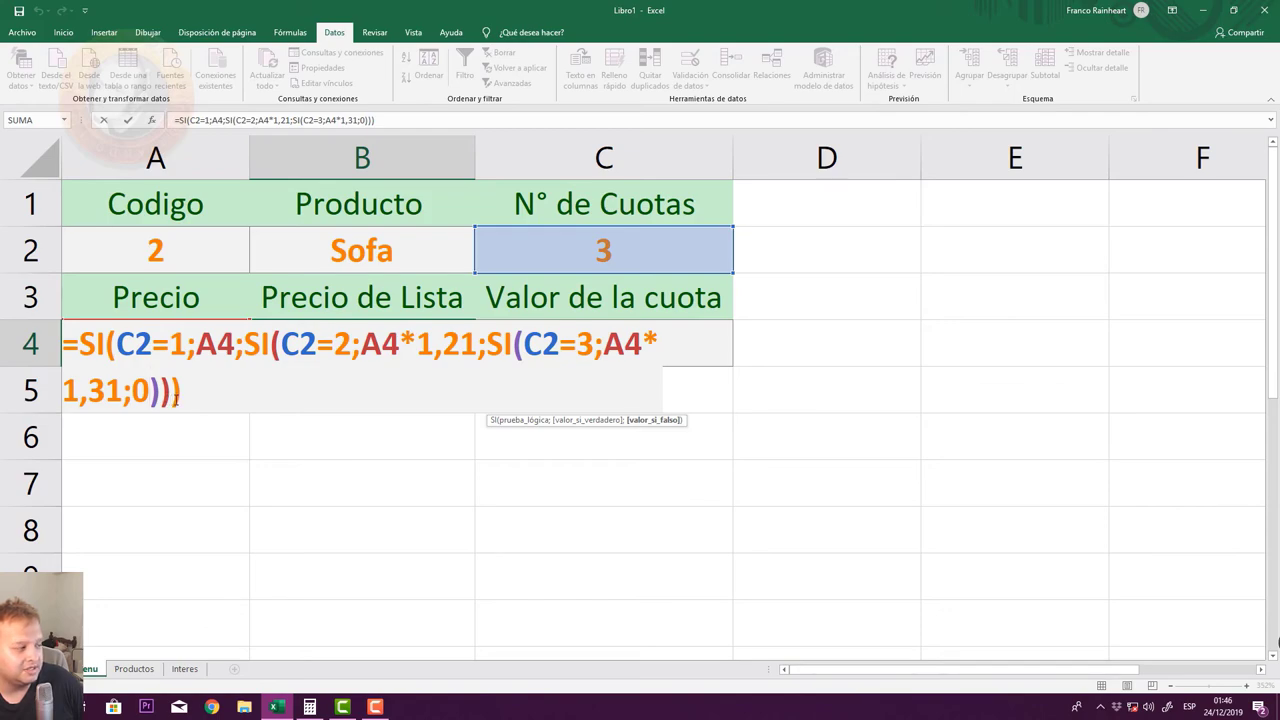
pyautogui.press('Right')
pyautogui.press('Right')
pyautogui.press('Right')
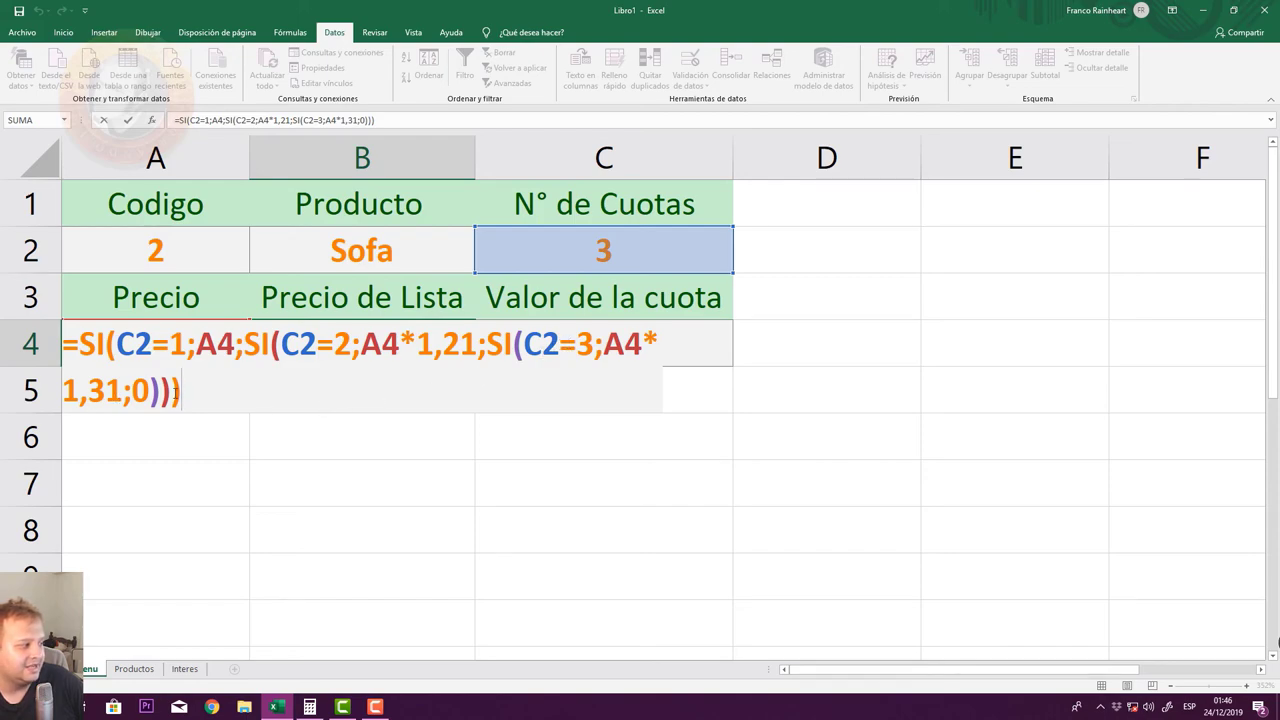
pyautogui.press('Return')
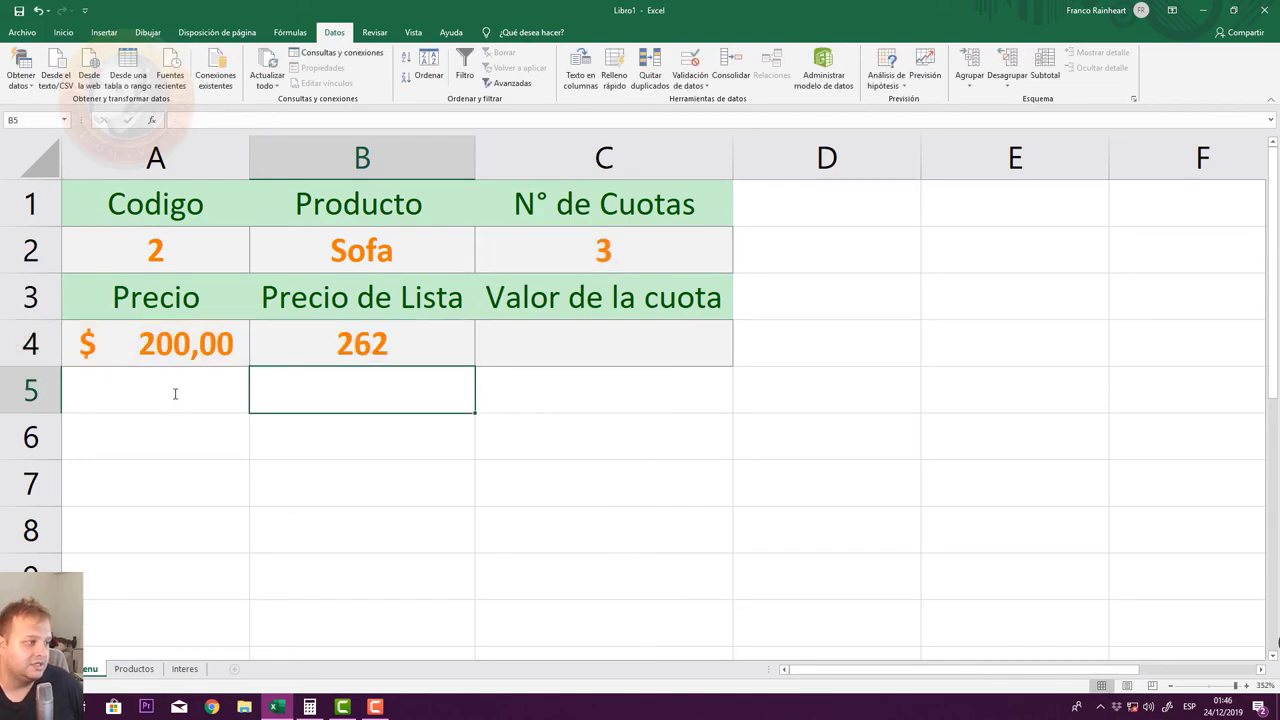
# - Change the product code in A2 to 4
pyautogui.click(588, 247)
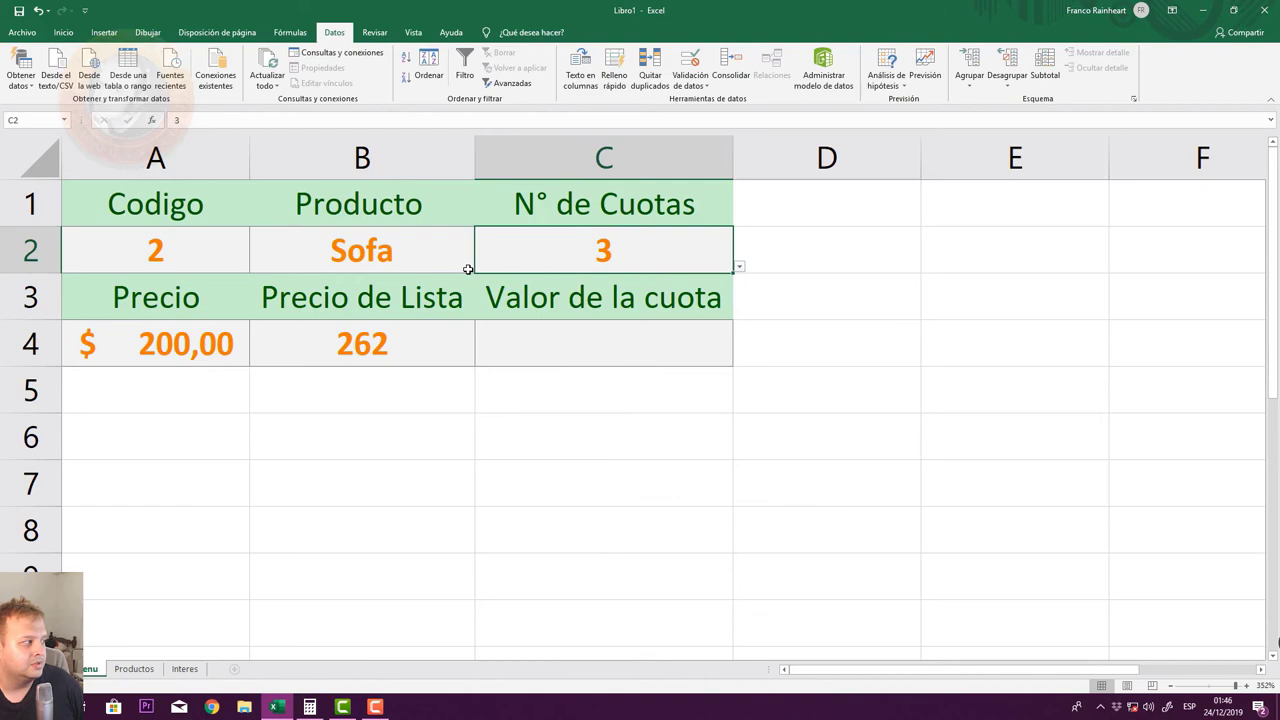
pyautogui.click(237, 252)
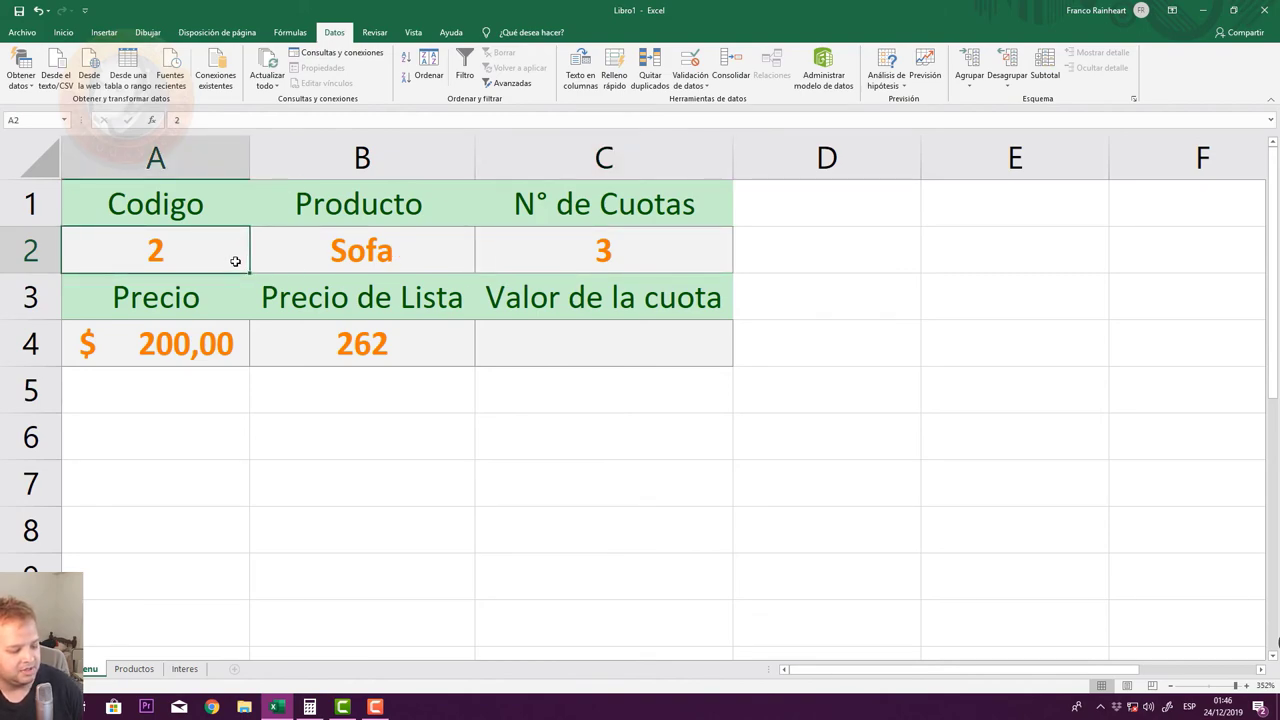
pyautogui.write('4')
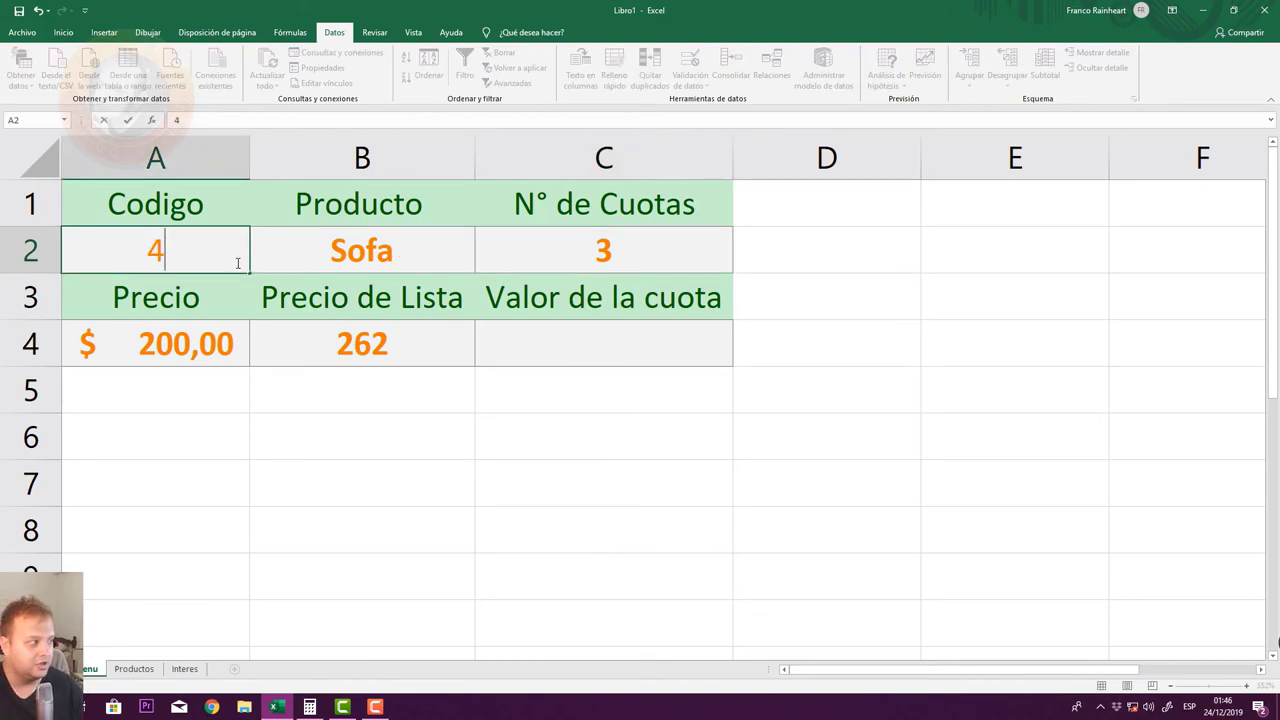
pyautogui.click(545, 292)
# - Verify B2 shows Mueble, A4 the price 120,00, and B4 list price 157,2 for 3 installments
pyautogui.click(392, 255)
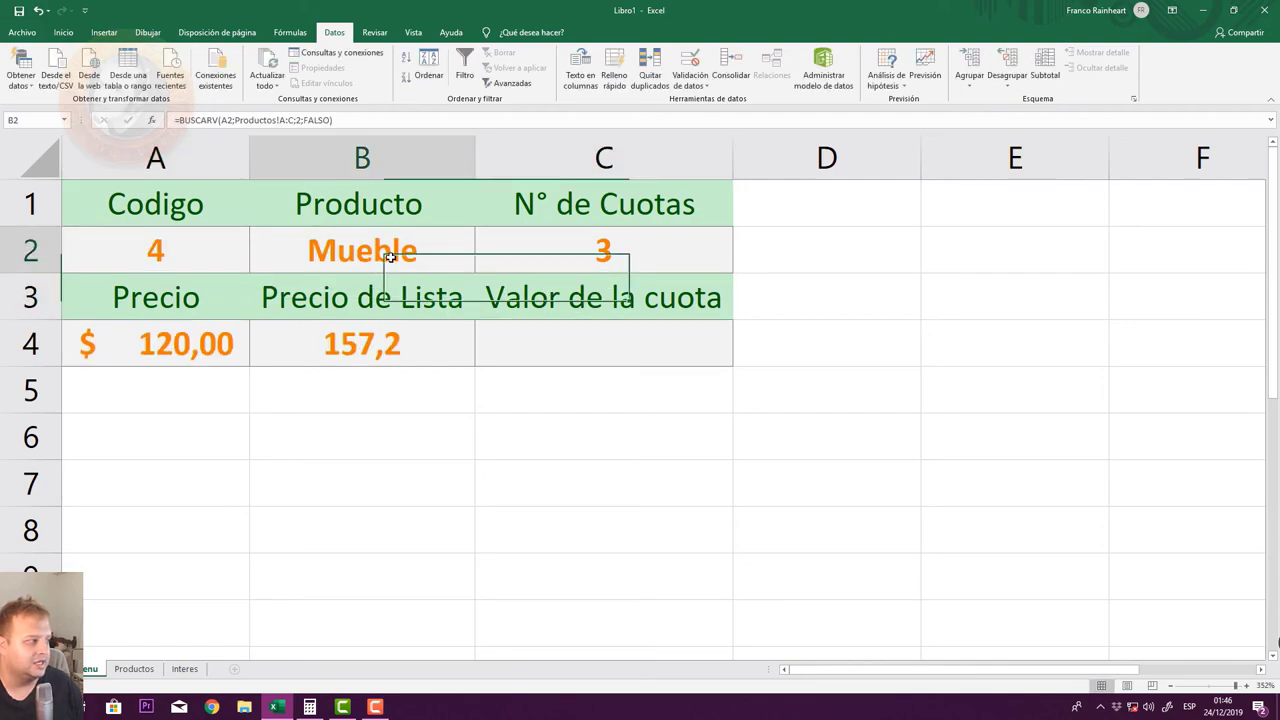
pyautogui.click(200, 350)
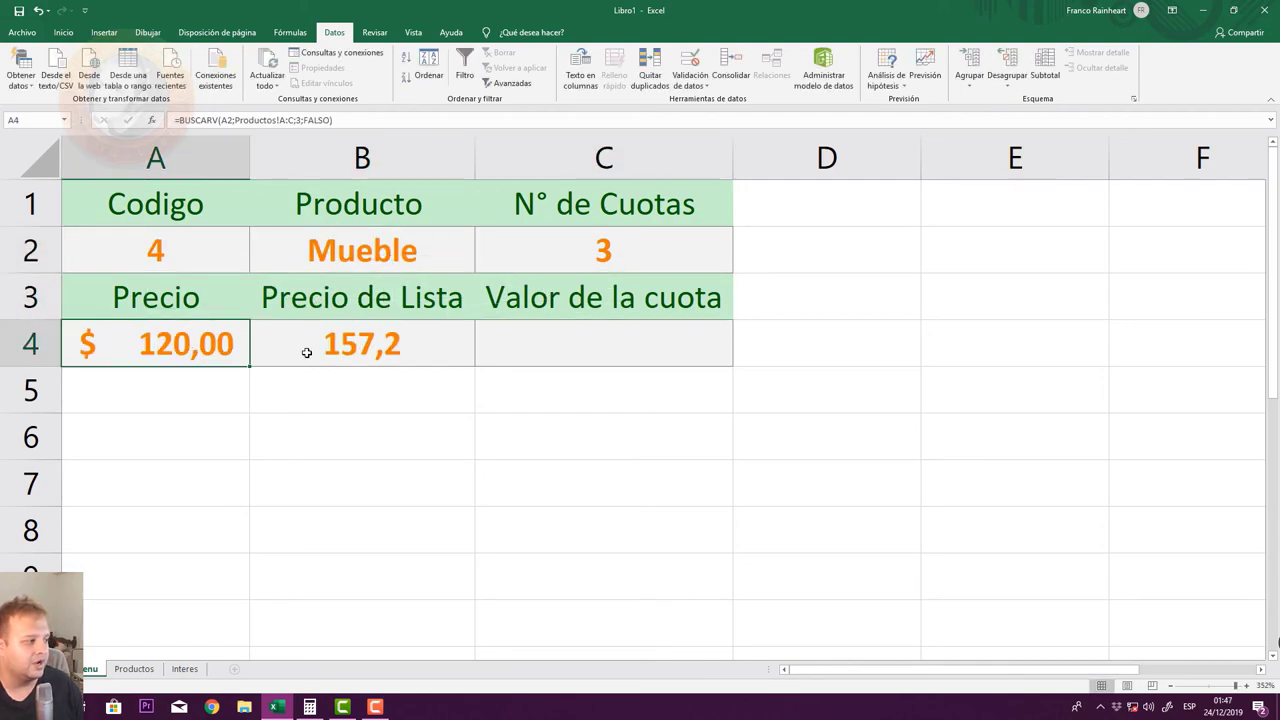
pyautogui.click(370, 340)
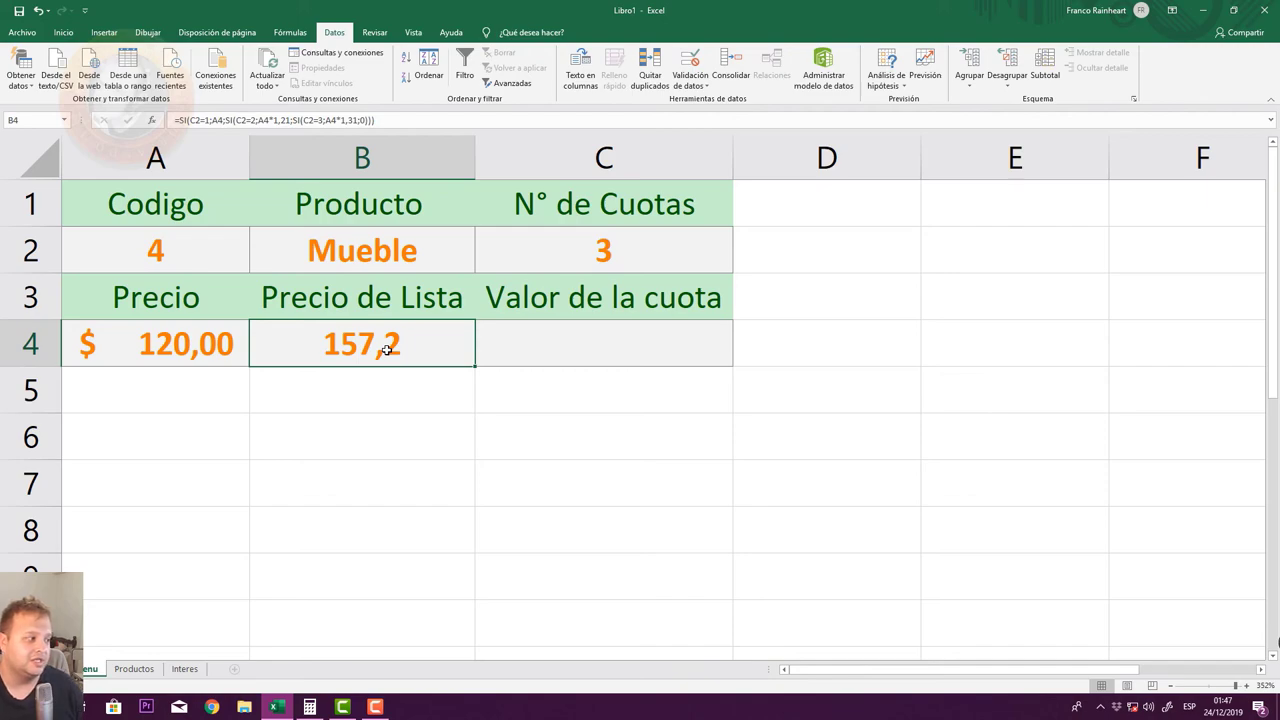
pyautogui.click(616, 252)
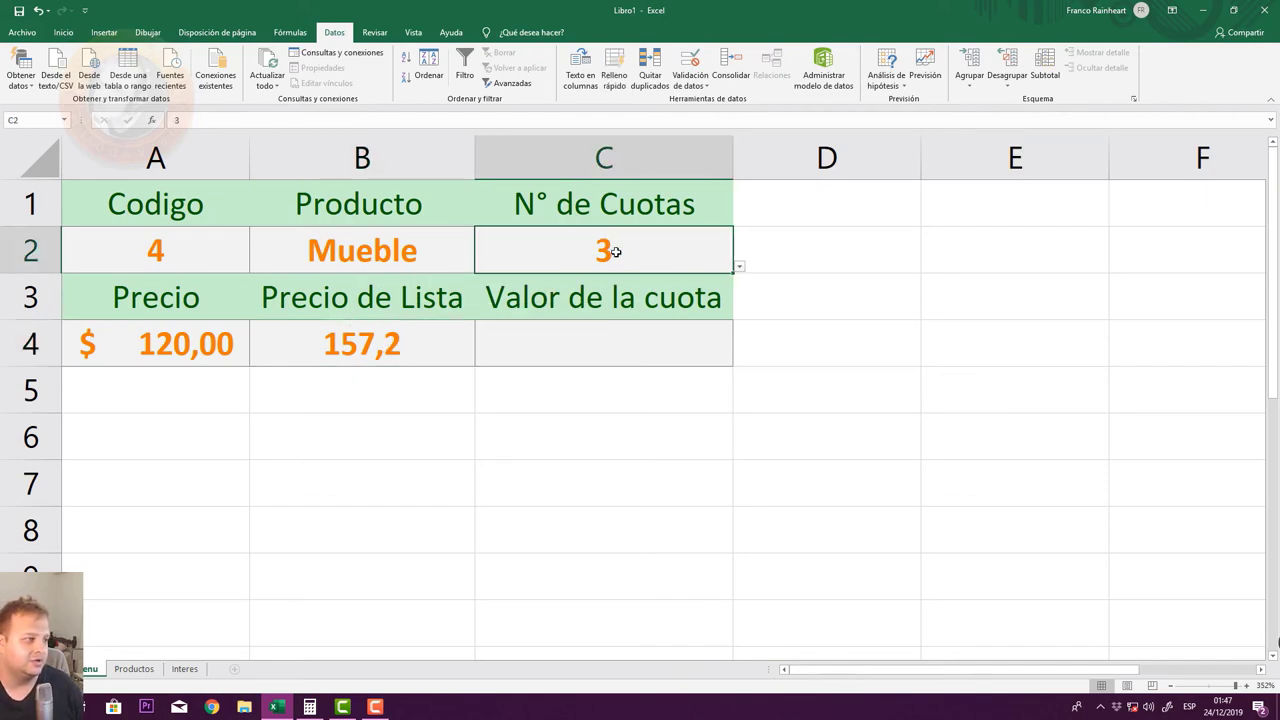
pyautogui.click(418, 357)
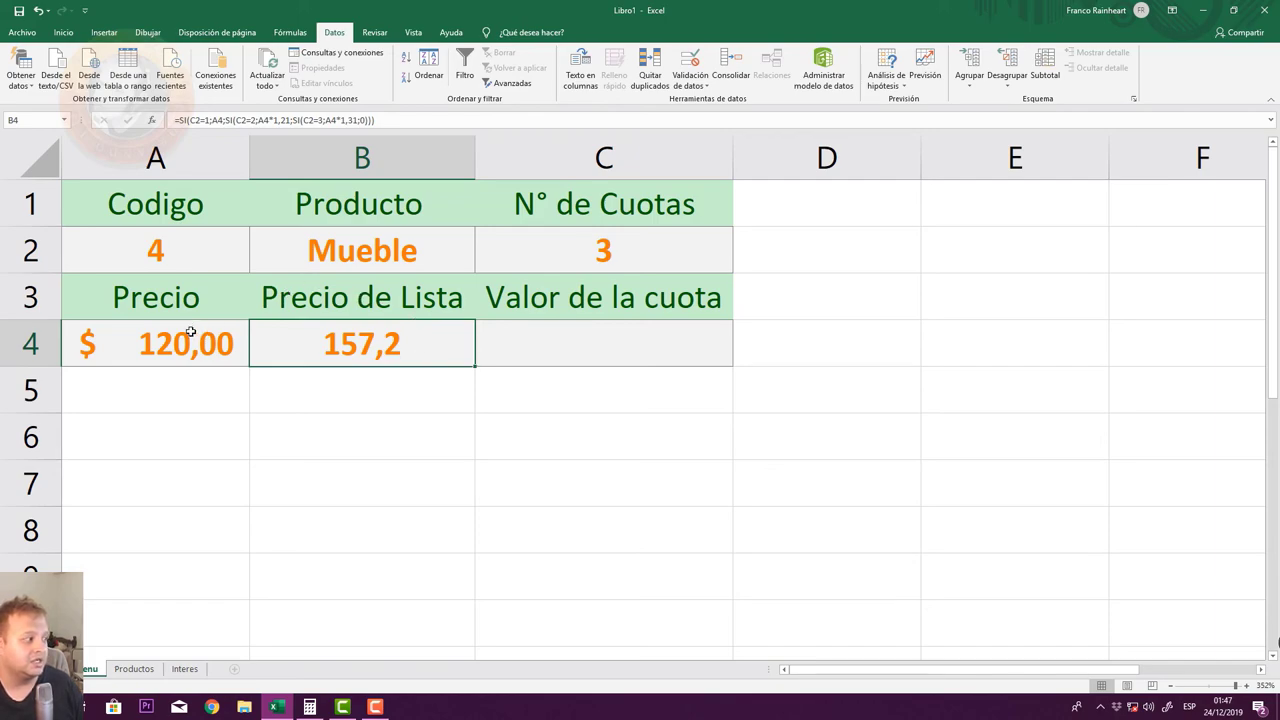
pyautogui.click(572, 344)
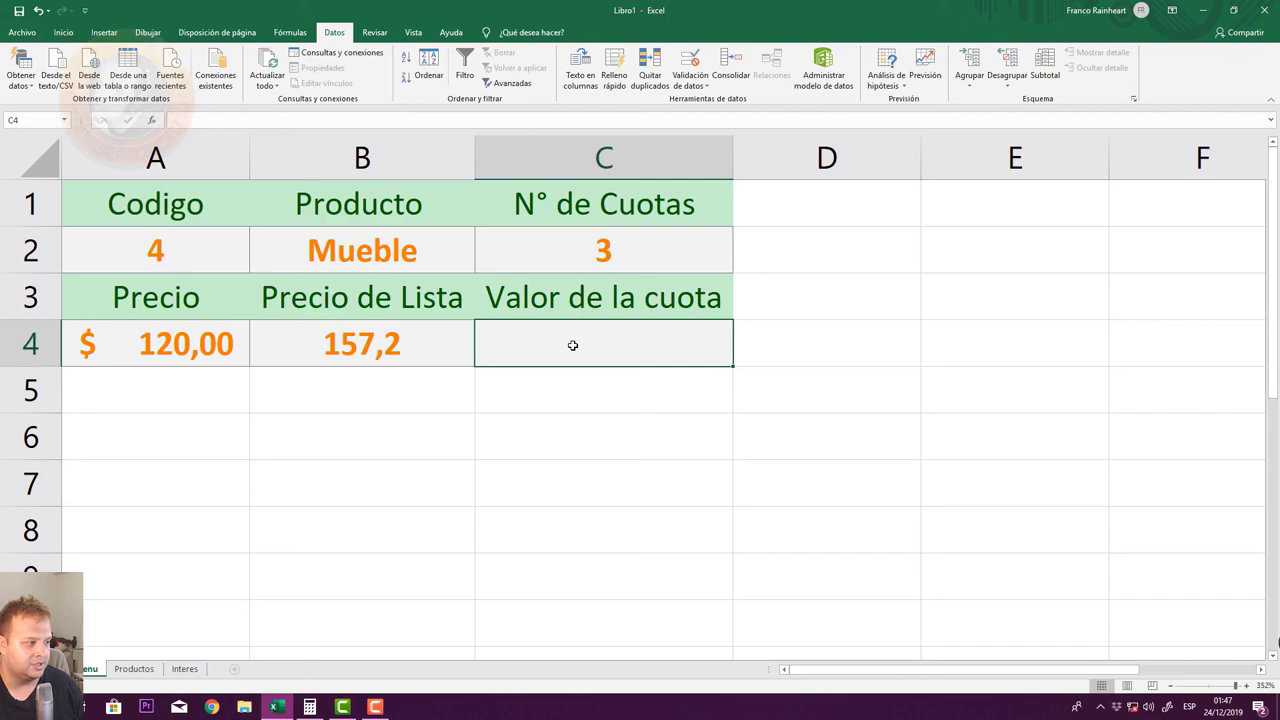
# - Enter the formula =B4/C2 in C4 so each installment shows 52,4
pyautogui.write('=')
pyautogui.click(421, 334)
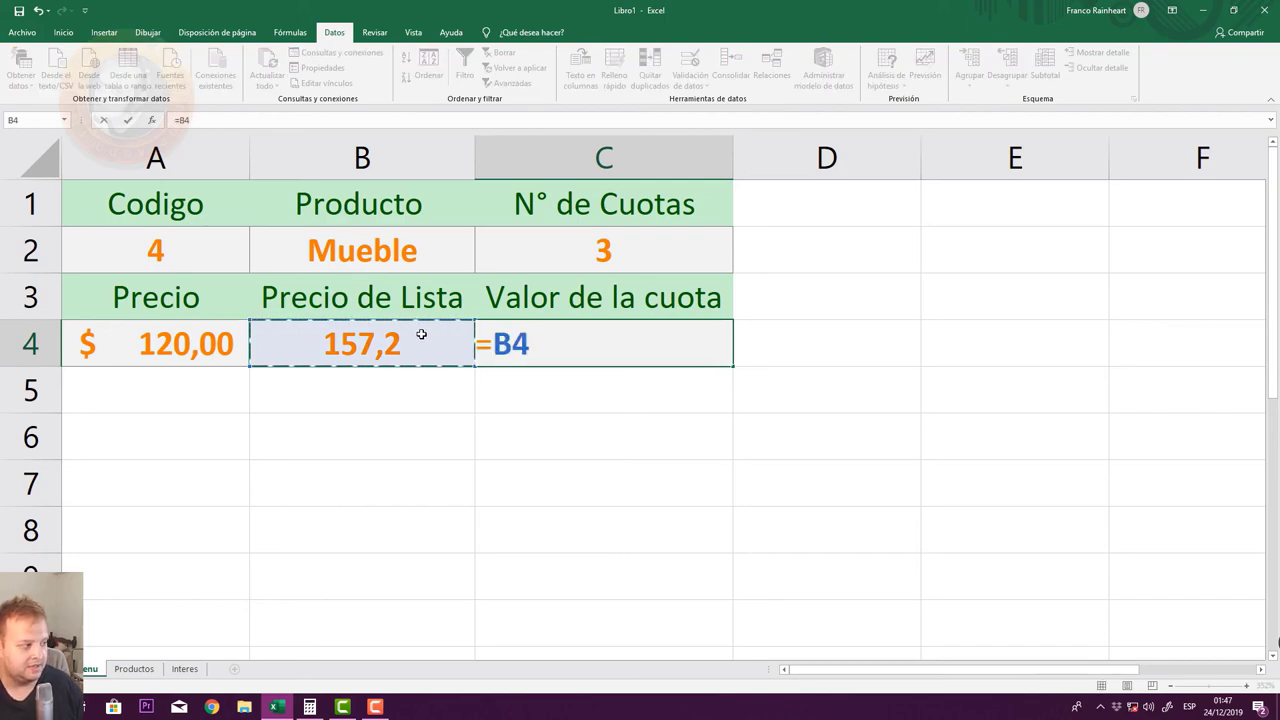
pyautogui.write('/')
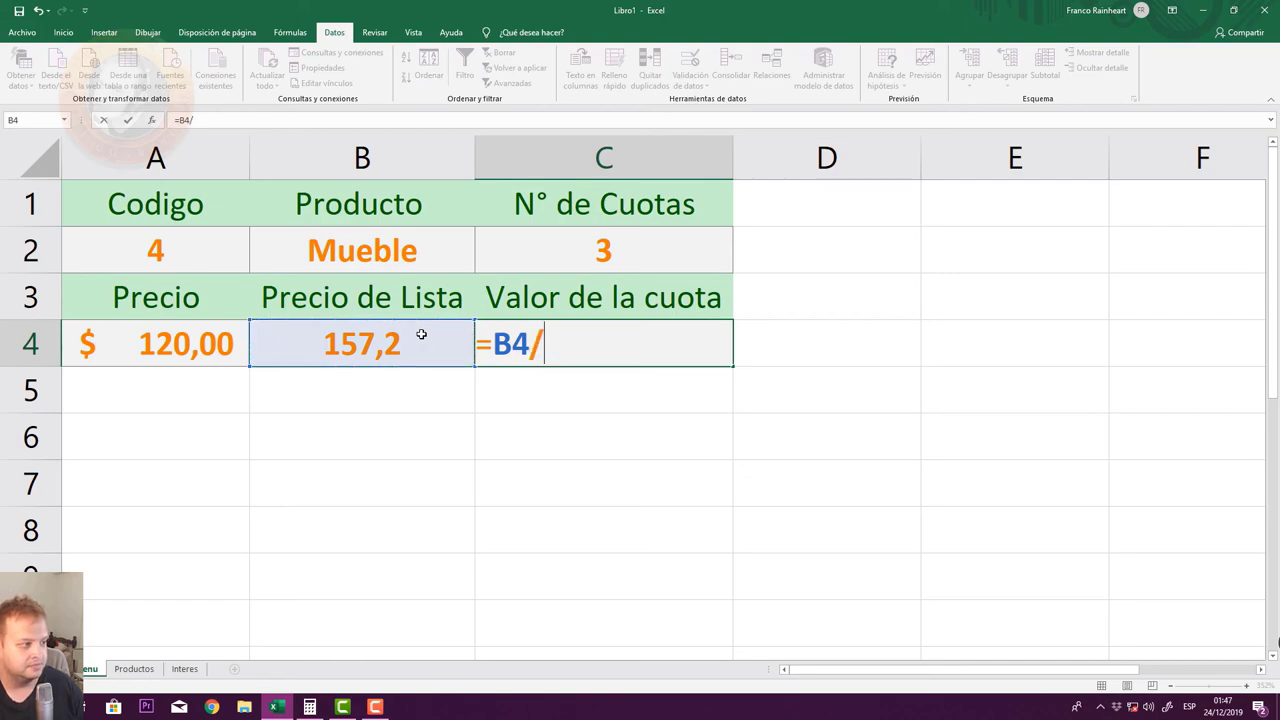
pyautogui.click(603, 257)
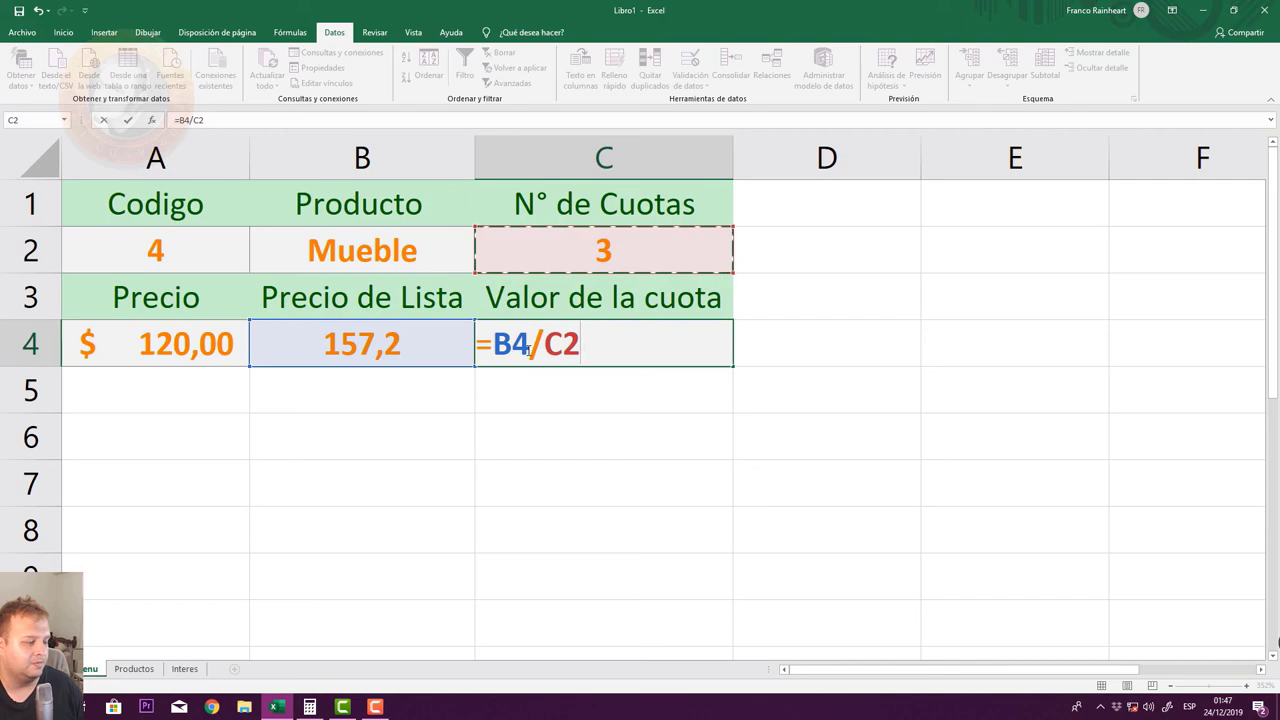
pyautogui.press('Return')
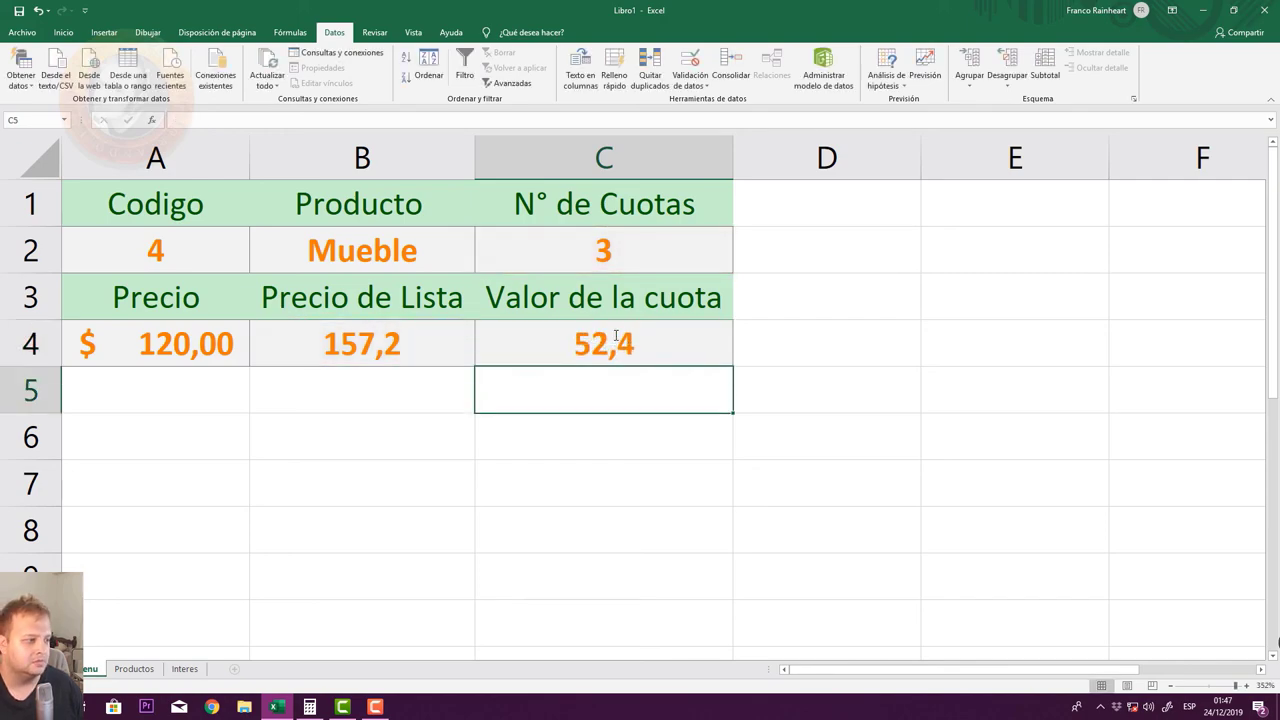
pyautogui.click(616, 336)
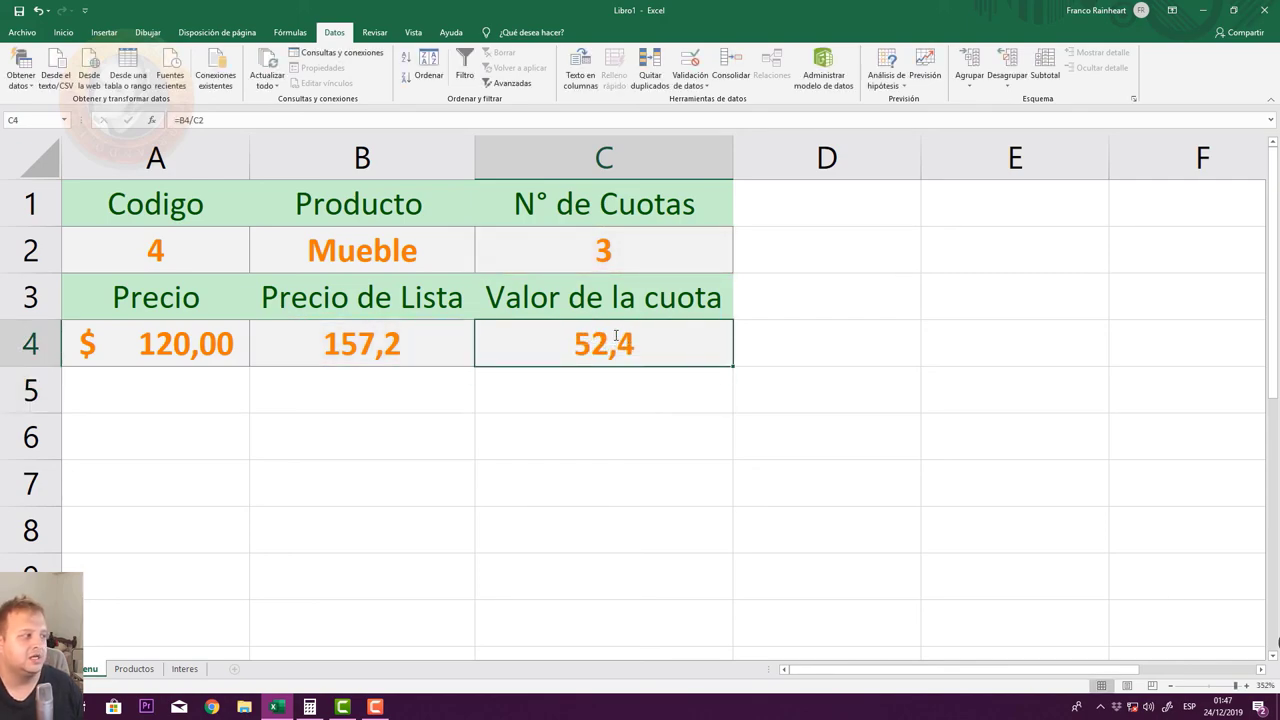